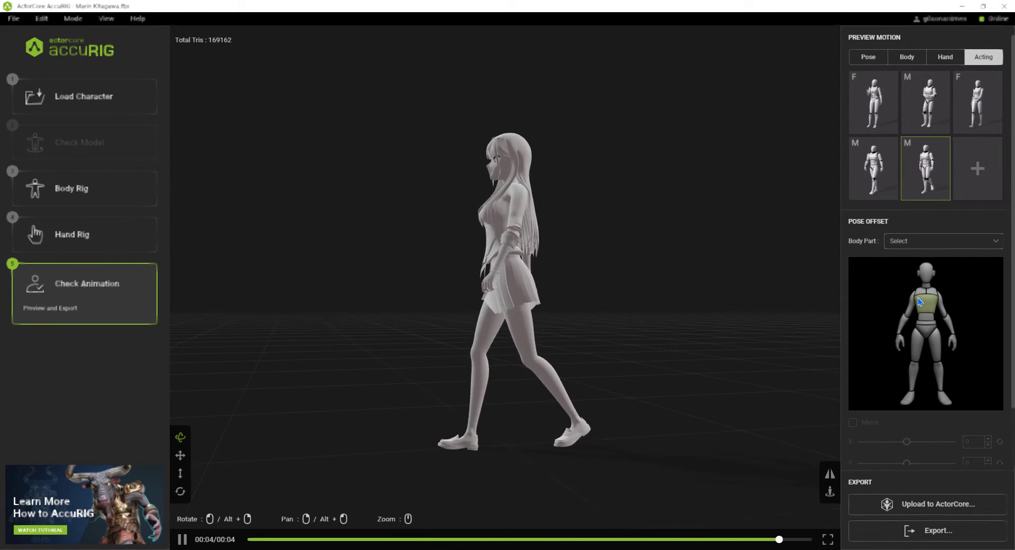
Preview the third acting motion, a female one, on the character
click(981, 112)
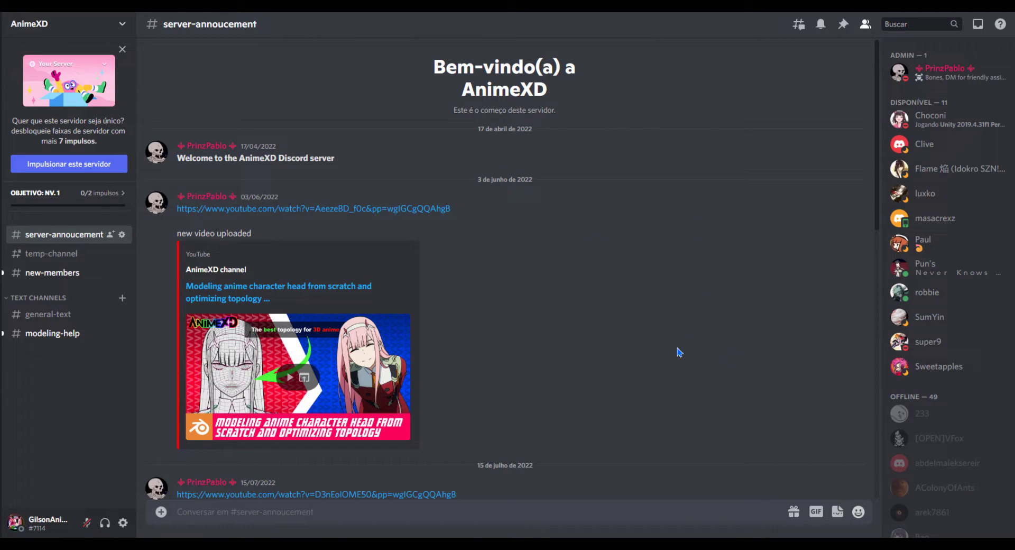
Switch to Discord and browse the AnimeXD server's server-annoucement, temp-channel, new-members, general-text and modeling-help channels
scroll(679, 352, down, 10)
scroll(682, 353, up, 8)
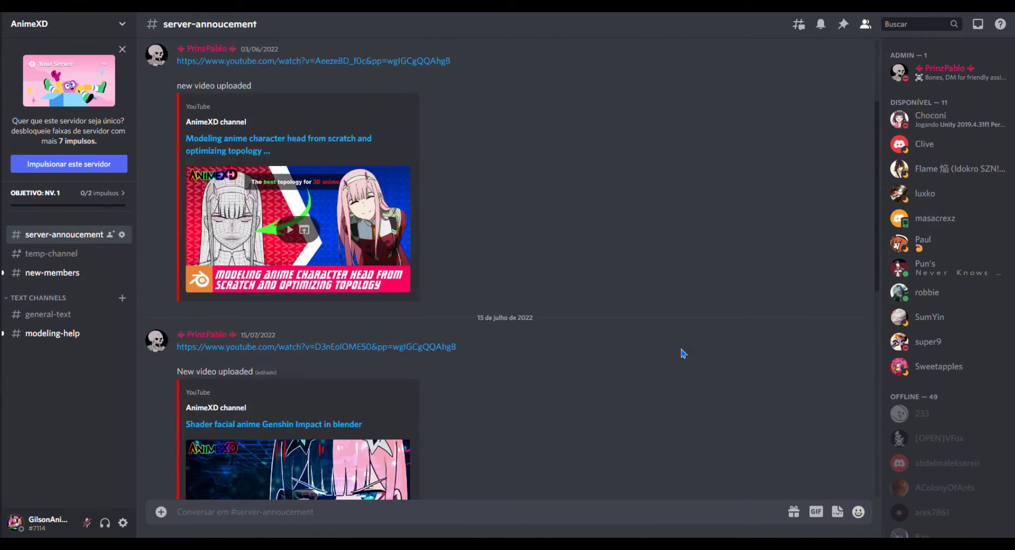
scroll(682, 353, up, 3)
click(55, 255)
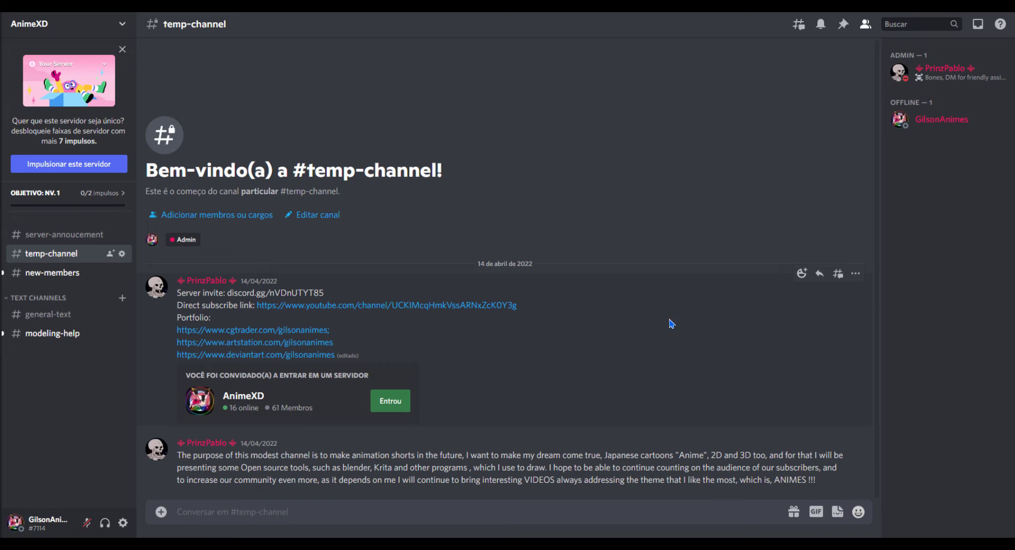
click(39, 275)
scroll(562, 328, down, 5)
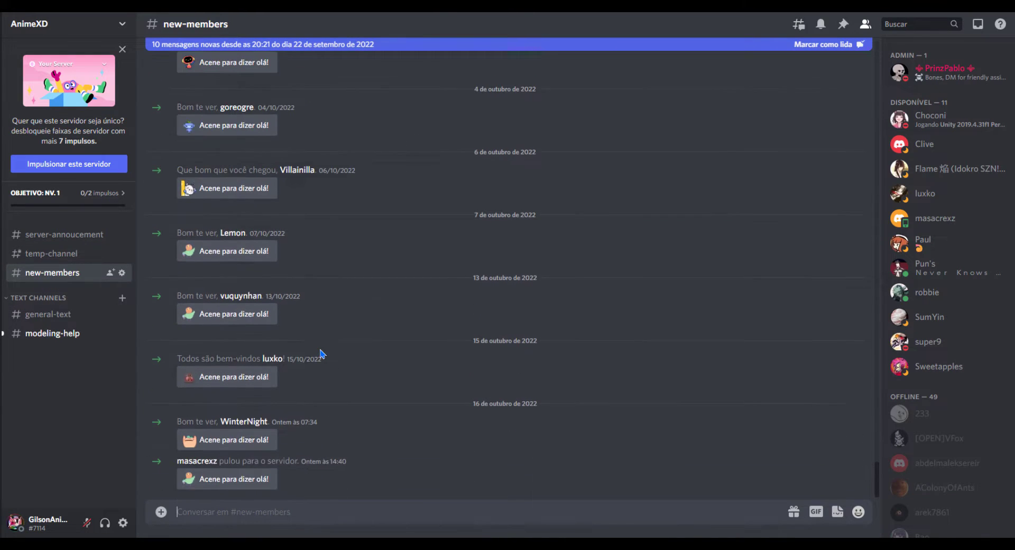
click(48, 314)
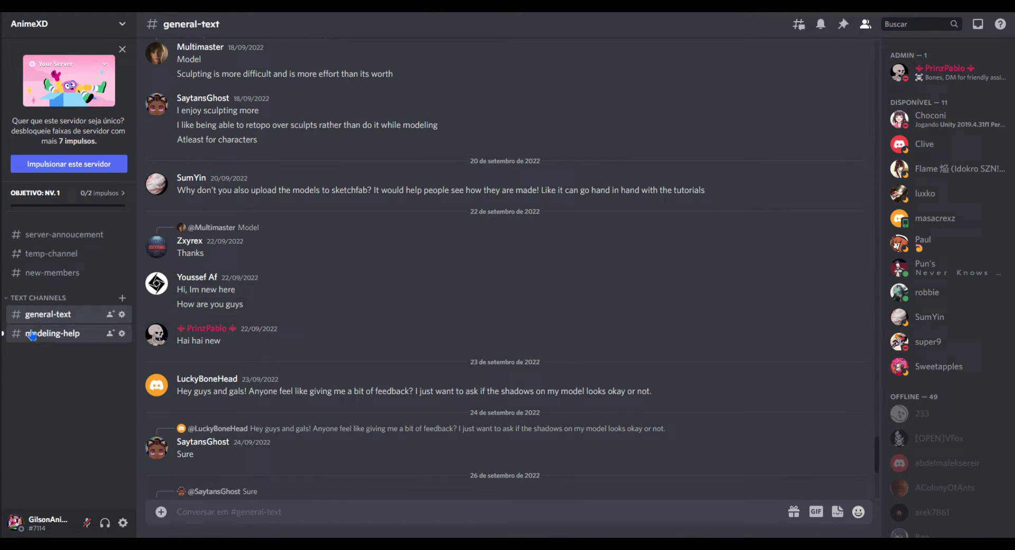
click(53, 333)
scroll(605, 324, up, 10)
scroll(606, 325, up, 10)
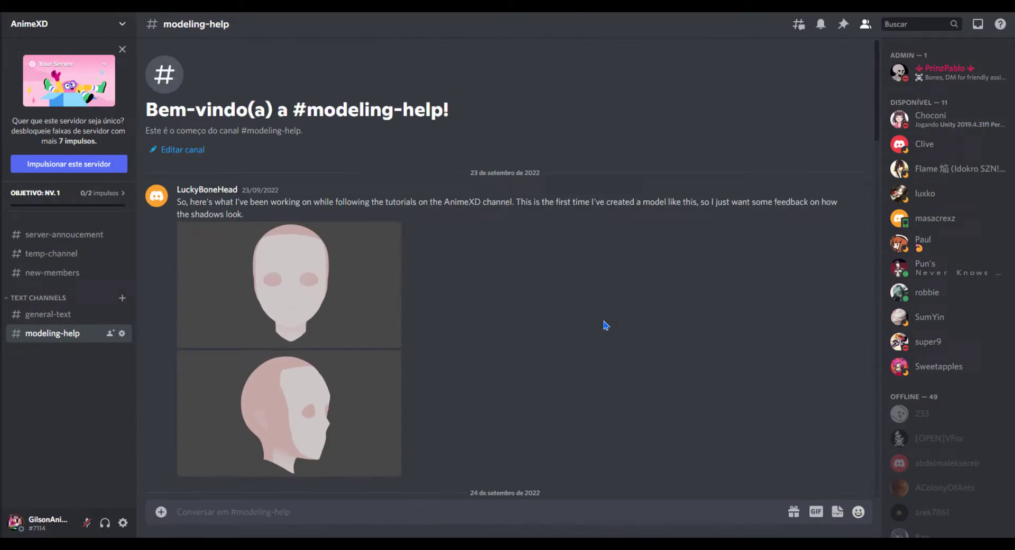
scroll(604, 323, down, 15)
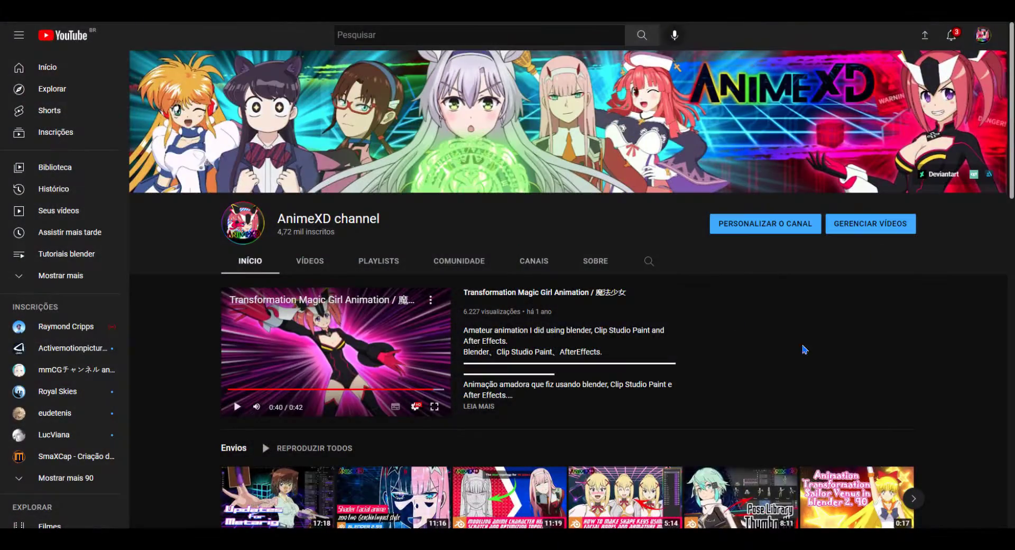
Switch to YouTube and look over the uploads and playlists on the AnimeXD channel page
scroll(879, 346, down, 3)
scroll(708, 325, down, 11)
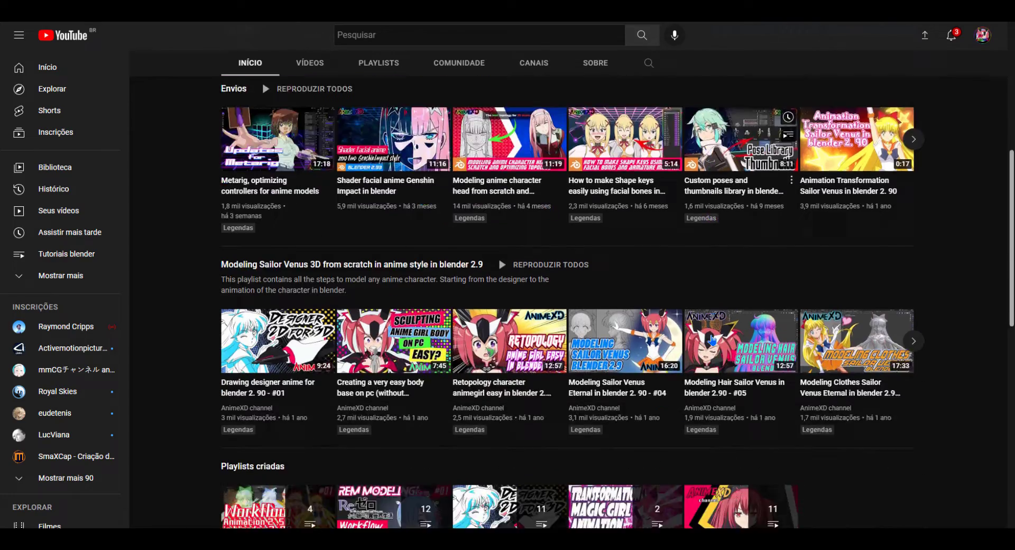
scroll(718, 339, up, 13)
scroll(719, 339, up, 2)
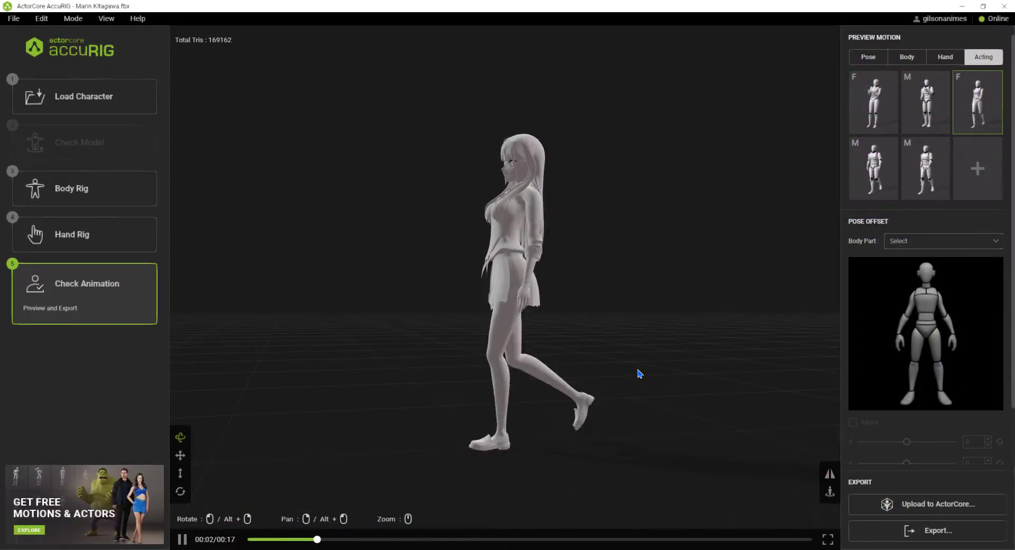
Switch to AccuRIG and preview the fourth and third acting motions on the character
click(869, 183)
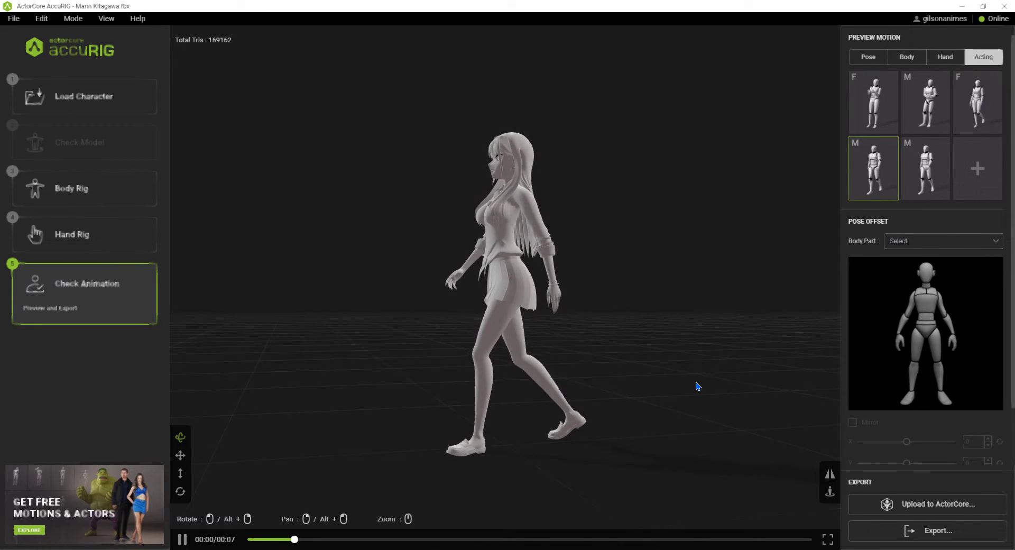
click(993, 113)
drag(649, 399, 693, 414)
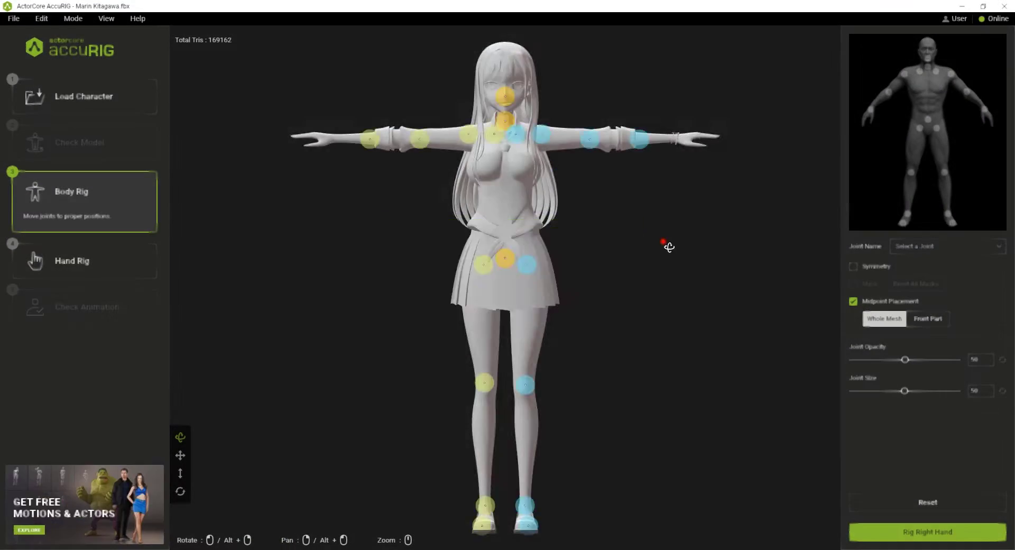
Inspect the body rig joints from several sides, enable Symmetry, keep midpoint placement on Whole Mesh, and view the posed character
drag(663, 242, 529, 242)
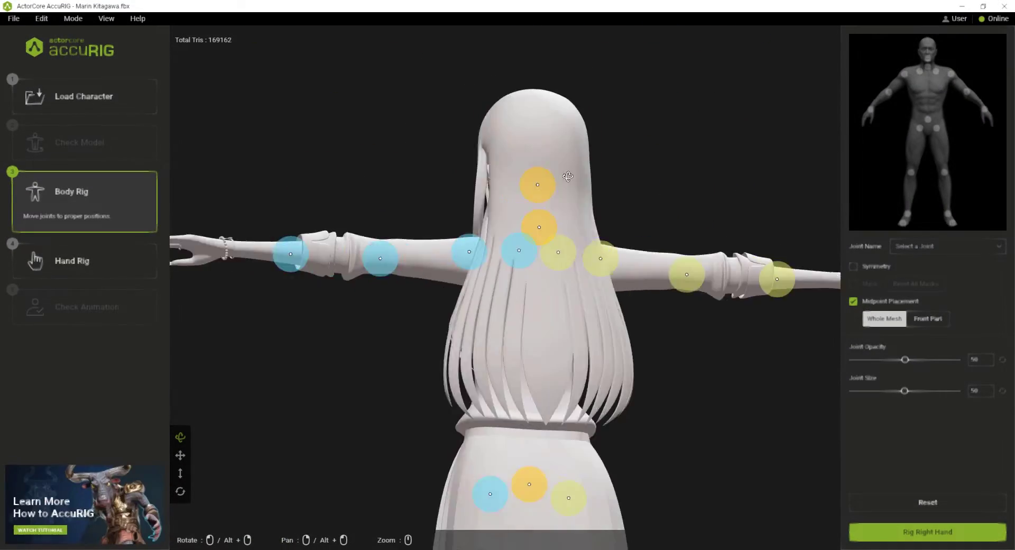
drag(657, 272, 707, 272)
click(853, 266)
drag(691, 315, 637, 437)
click(936, 318)
click(884, 318)
click(495, 530)
click(180, 487)
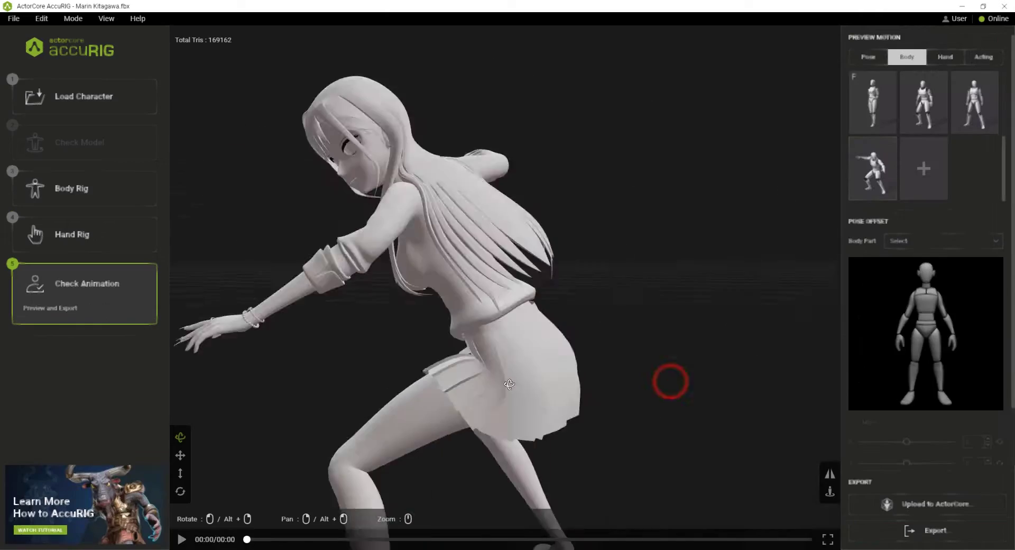
drag(668, 379, 613, 324)
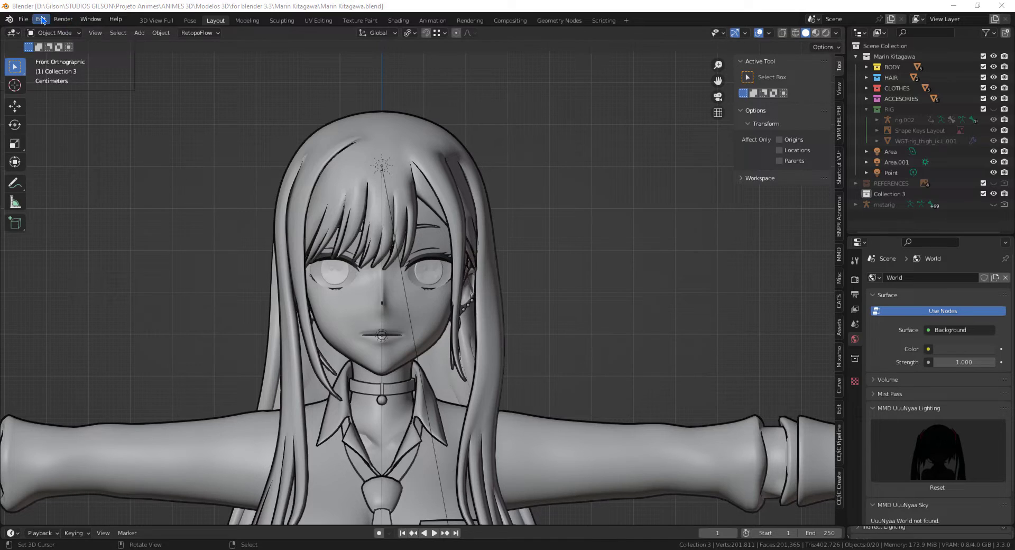
Switch to Blender and bring up the CC/iC Pipeline and CC/iC Create tools in the viewport
click(42, 20)
click(840, 448)
click(840, 492)
click(840, 449)
Open the add-on preferences full screen and list only the enabled add-ons
click(43, 20)
click(59, 172)
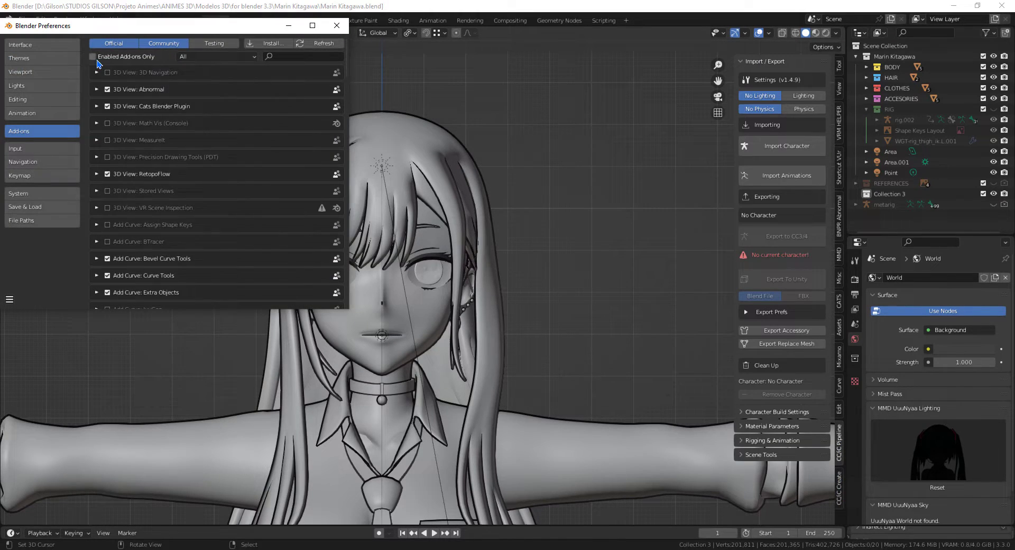
click(93, 57)
click(312, 25)
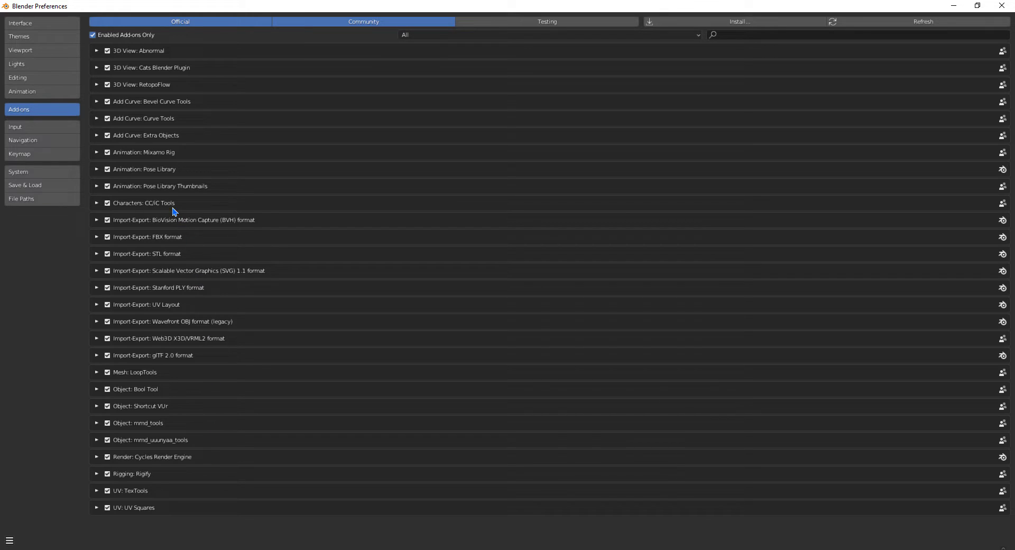
Review the CC/iC Tools add-on's details, material, lighting, physics, export and updater settings, and close the preferences
click(97, 204)
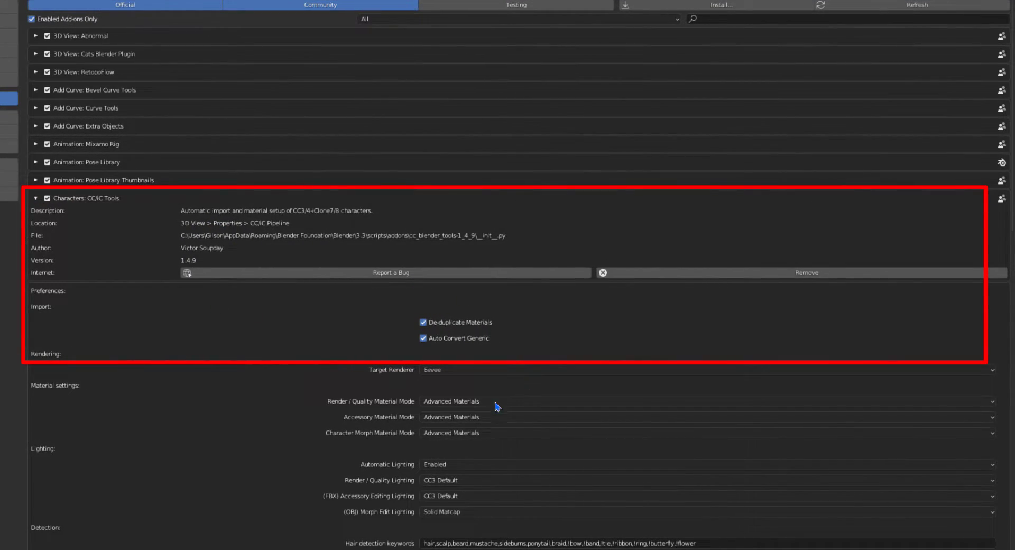
scroll(487, 409, down, 4)
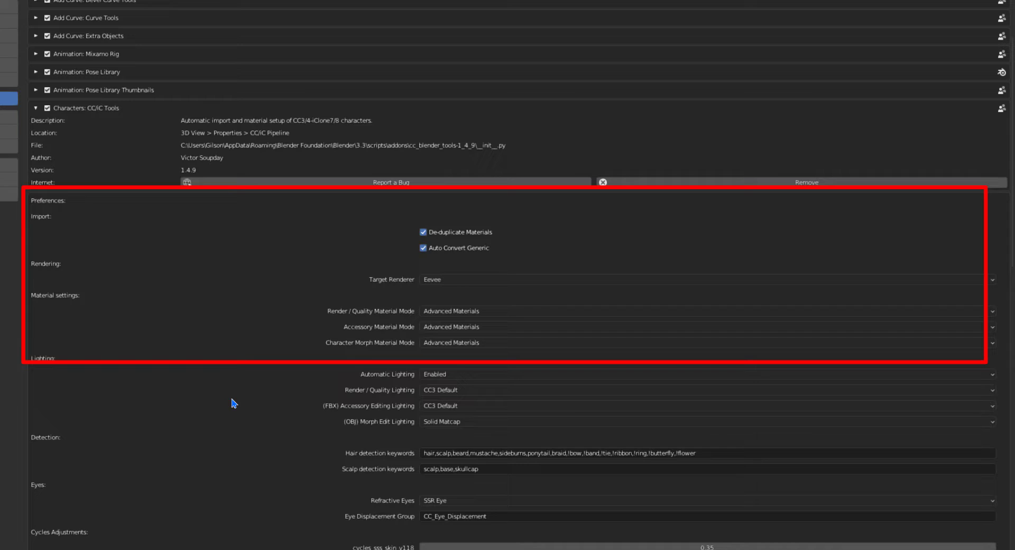
scroll(234, 403, down, 15)
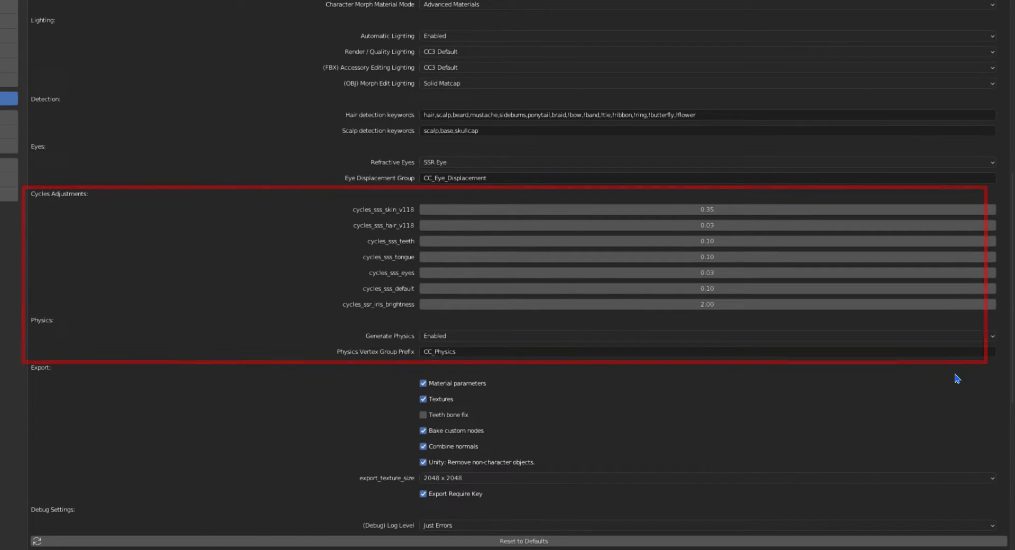
scroll(578, 520, down, 7)
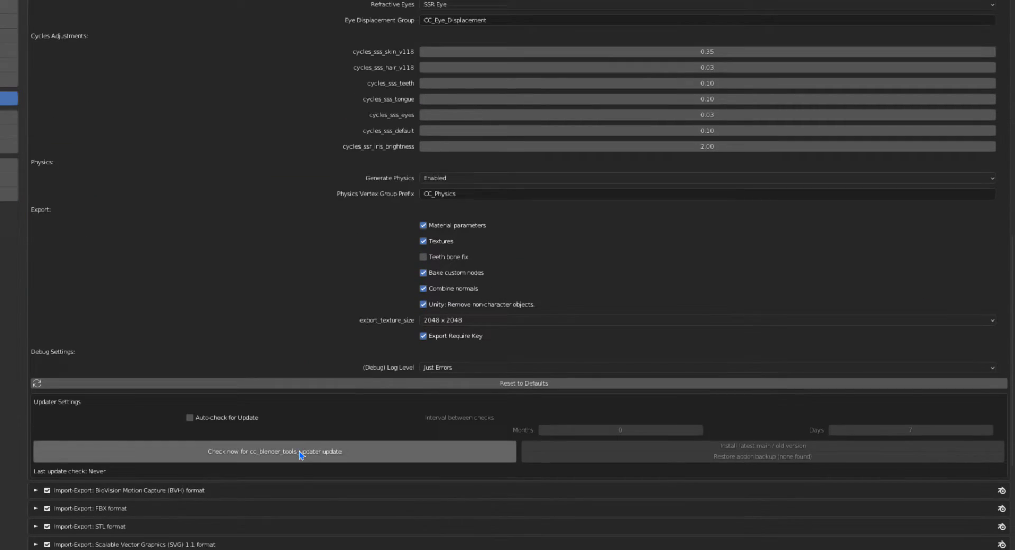
scroll(300, 450, down, 1)
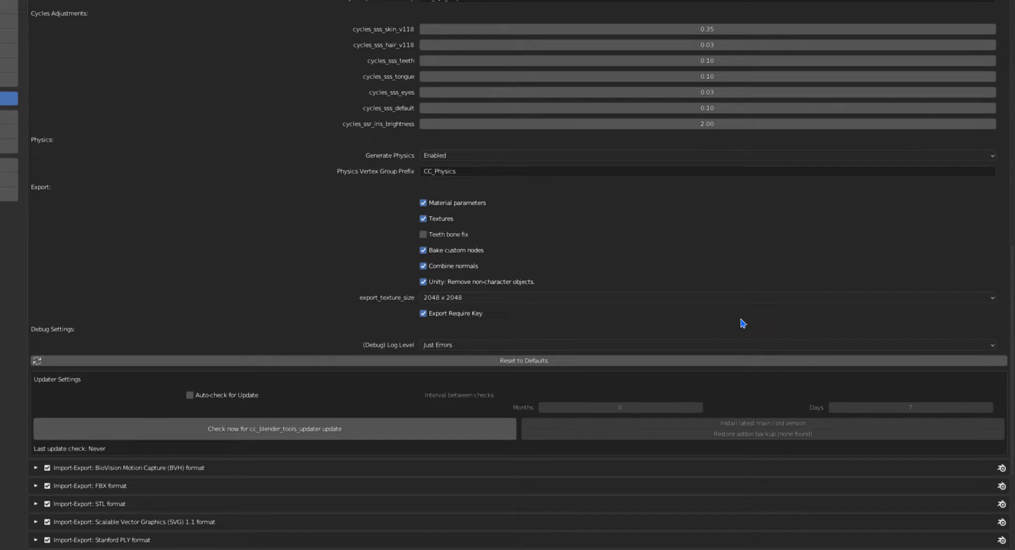
scroll(743, 323, up, 20)
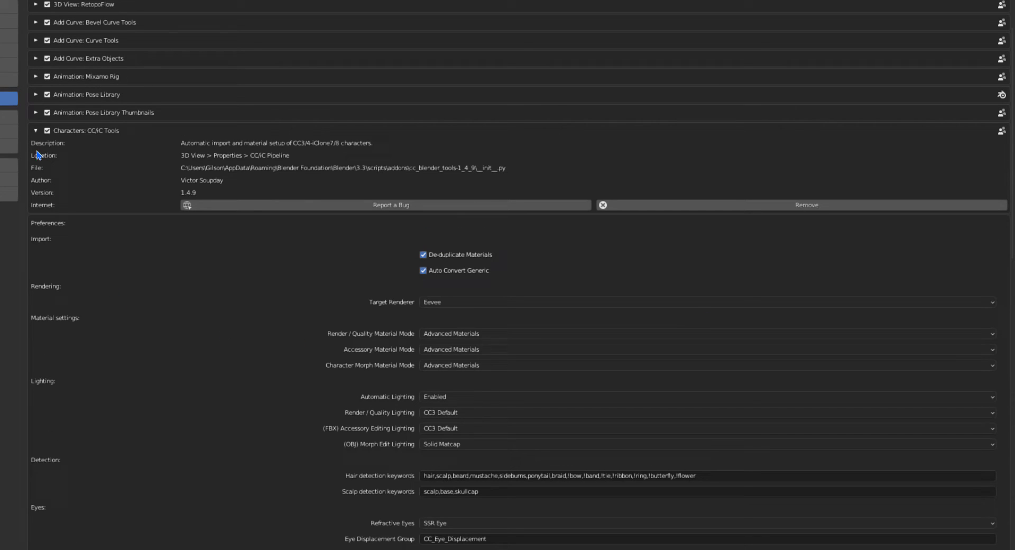
click(36, 131)
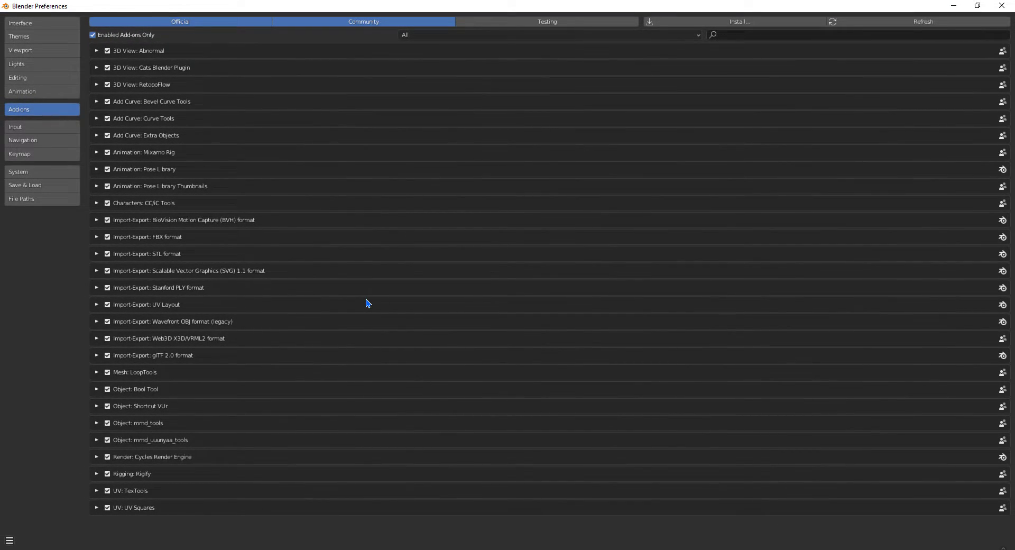
click(994, 9)
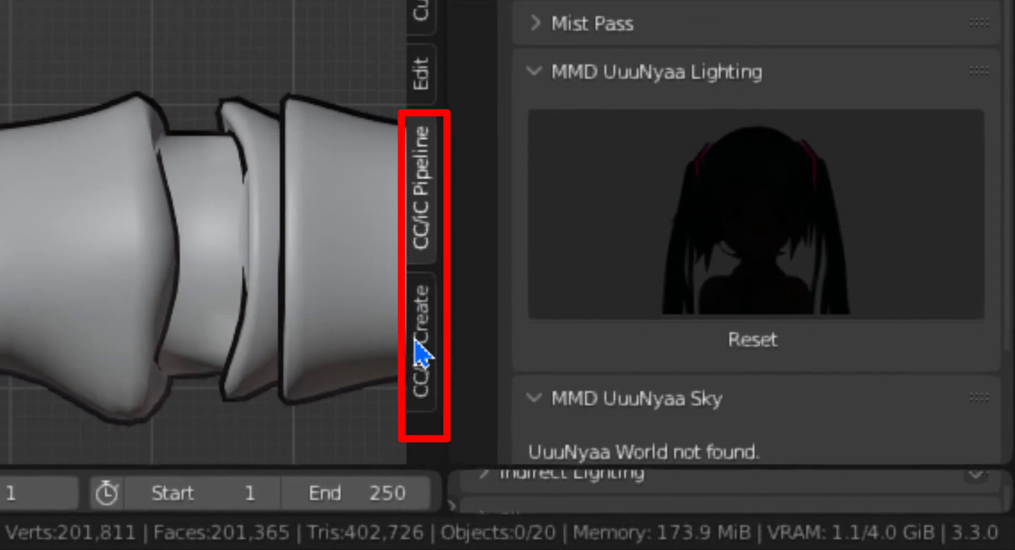
Import the character file Marin Kitagawa rigged.fbx with its animation through the CC/iC Pipeline
click(840, 494)
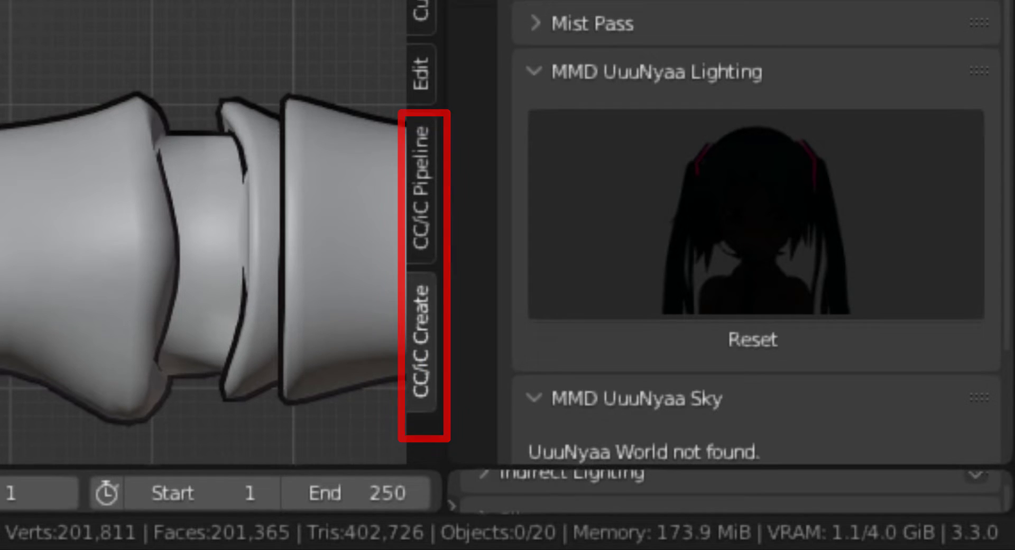
click(431, 169)
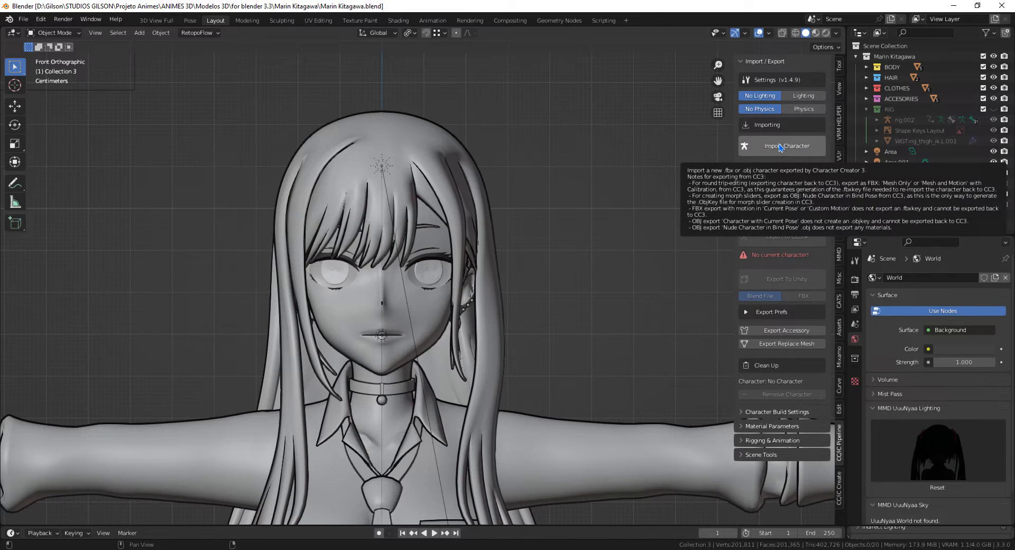
click(779, 148)
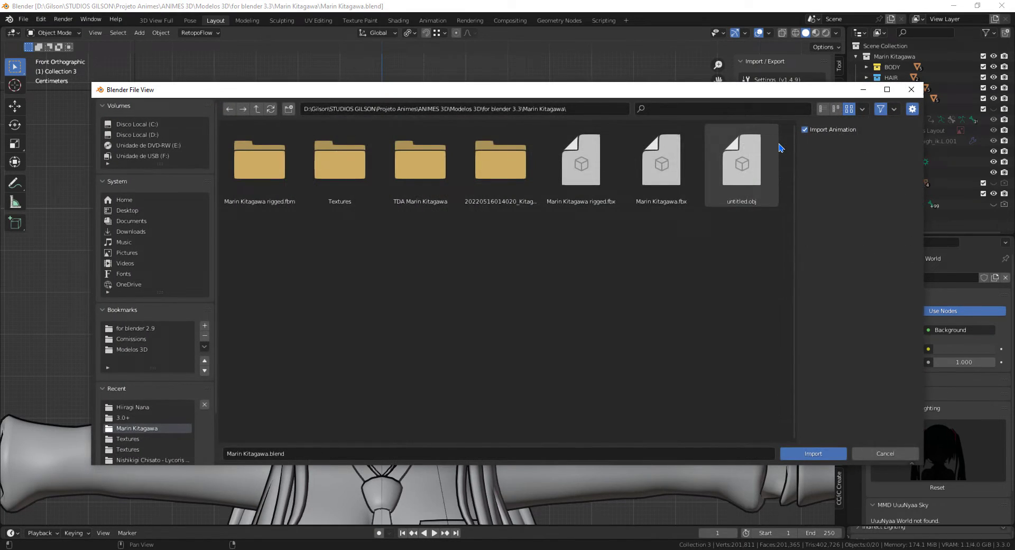
click(593, 172)
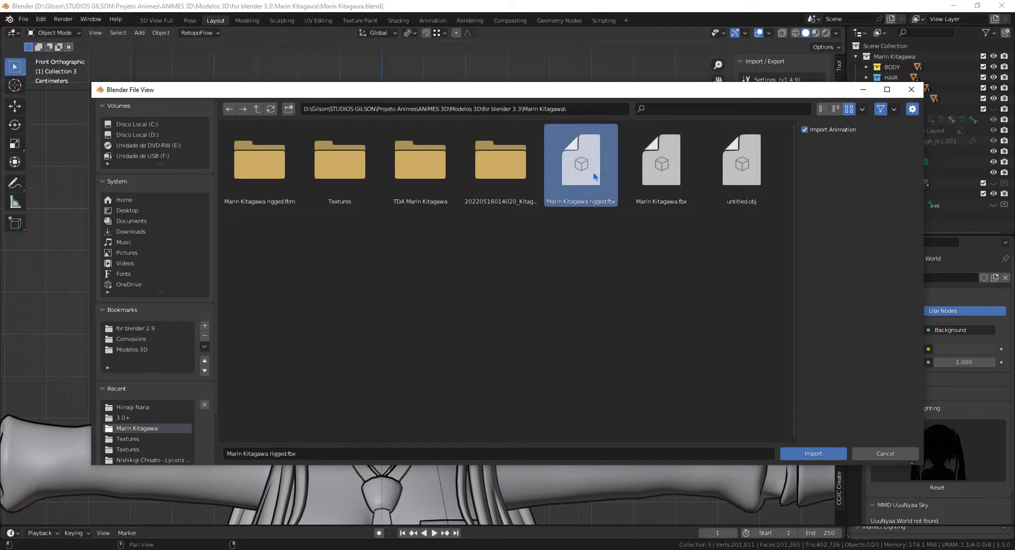
click(811, 455)
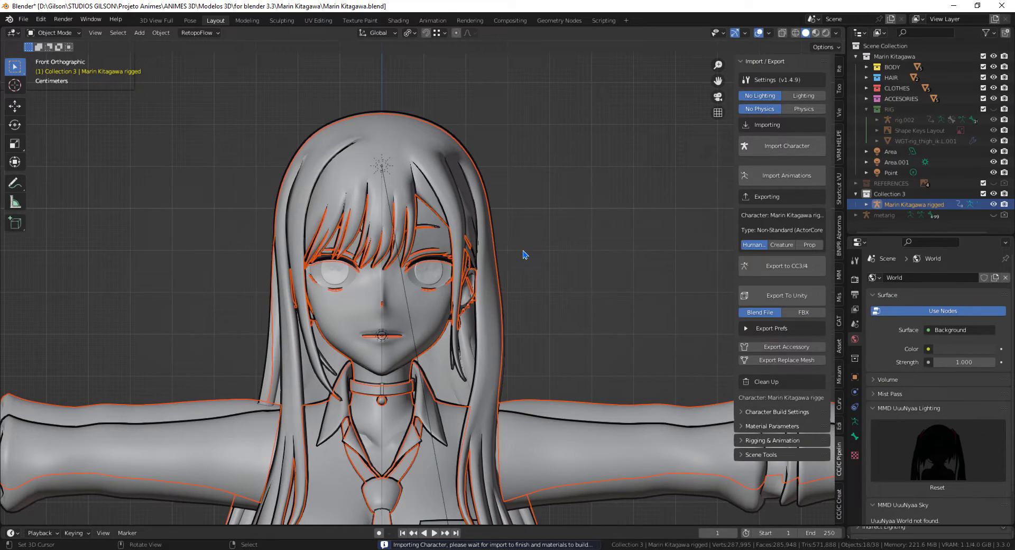
Hide the original Marin Kitagawa collection, leaving the imported rigged character displayed
scroll(523, 255, up, 3)
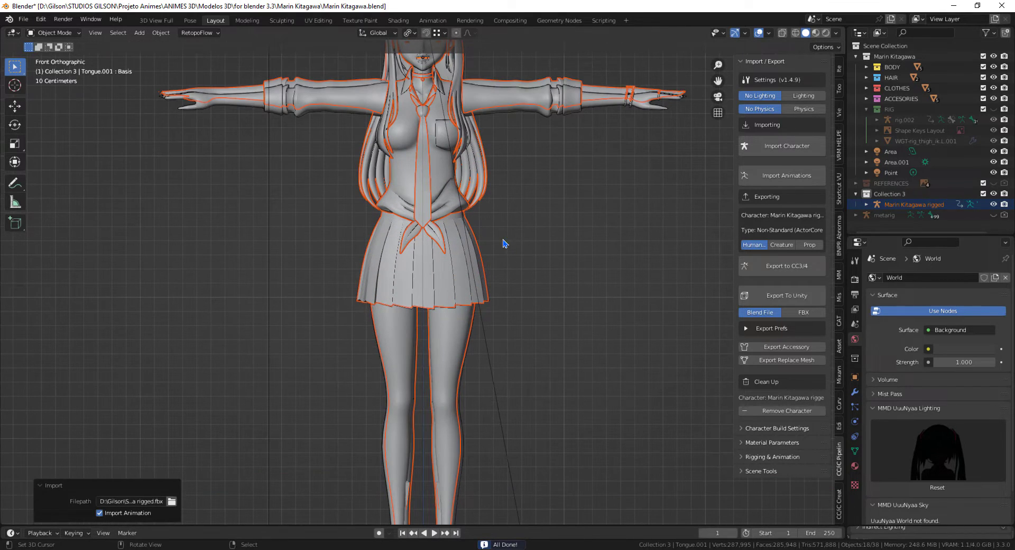
shift+middle_drag(569, 187, 515, 362)
scroll(518, 297, up, 4)
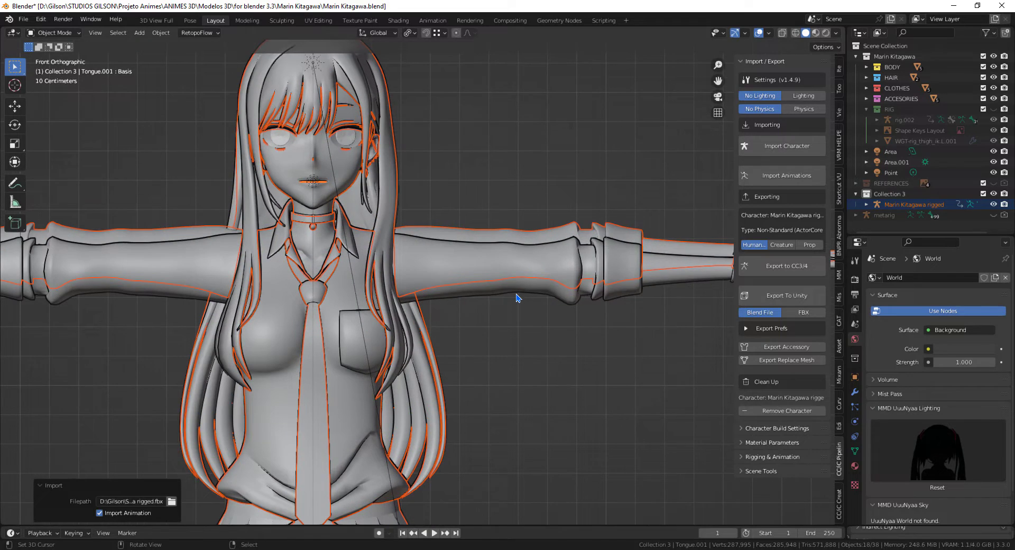
click(993, 56)
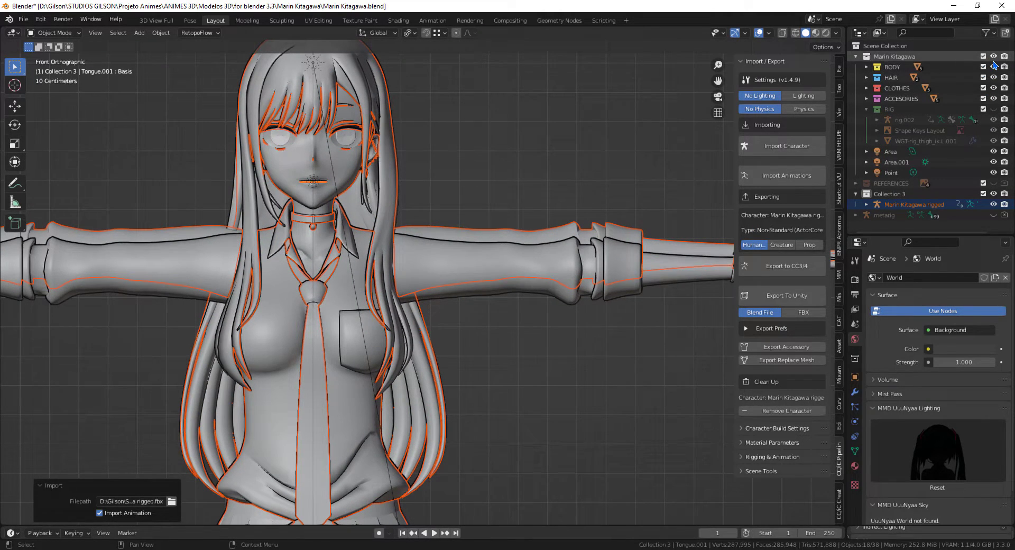
shift+middle_drag(503, 268, 511, 362)
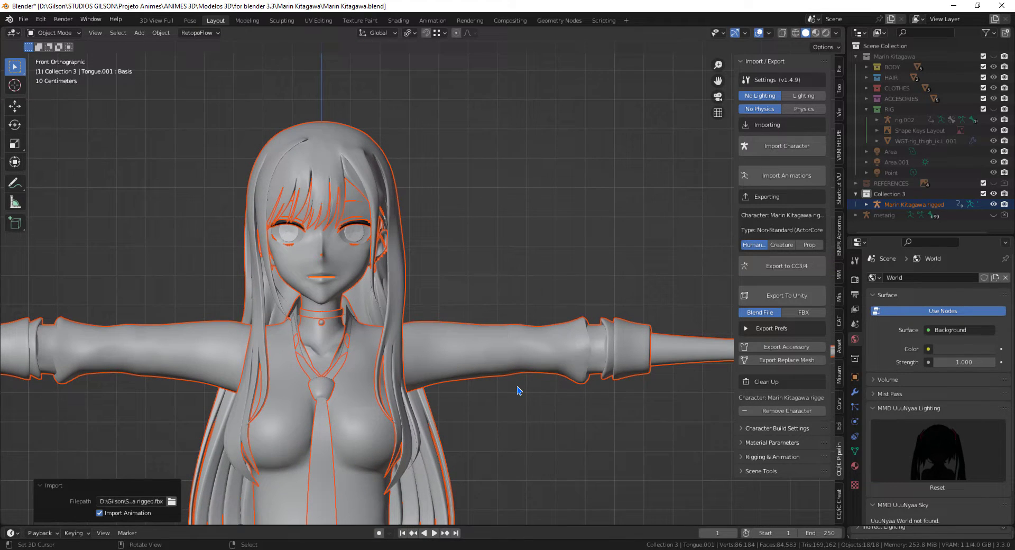
shift+middle_drag(452, 387, 441, 326)
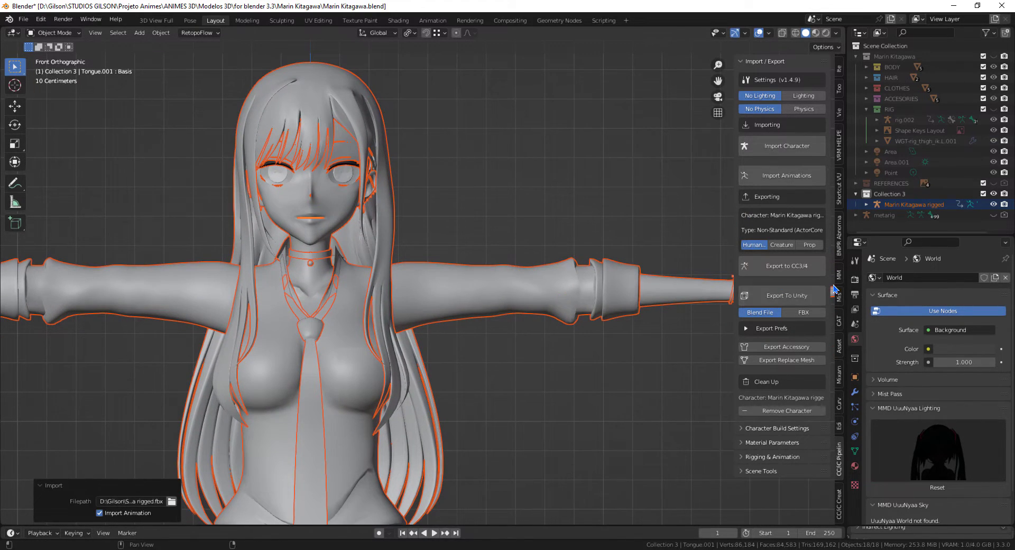
Expand the Rigging & Animation settings and set the Marin Kitagawa rigged armature to display in front of the meshes
click(751, 61)
click(776, 104)
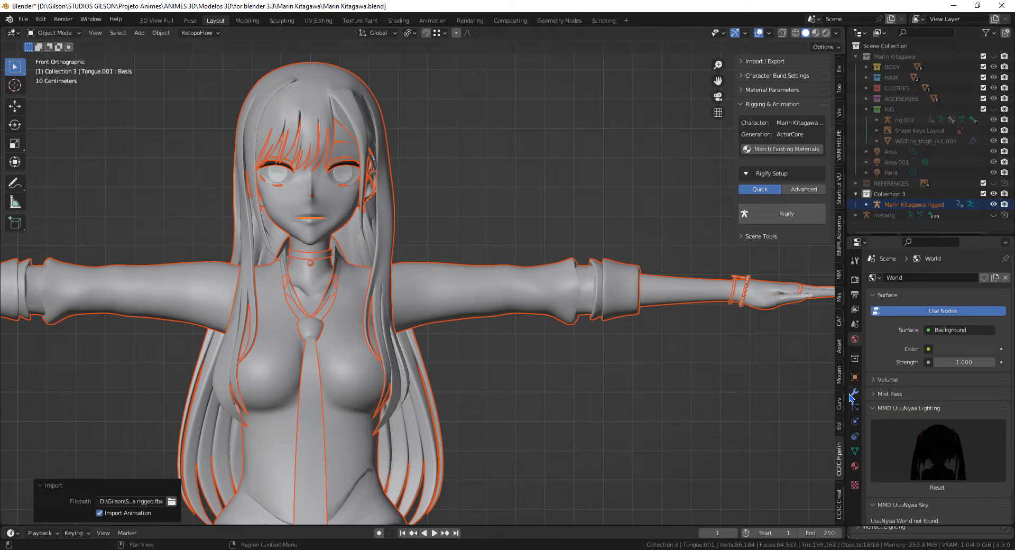
click(854, 377)
scroll(904, 444, down, 3)
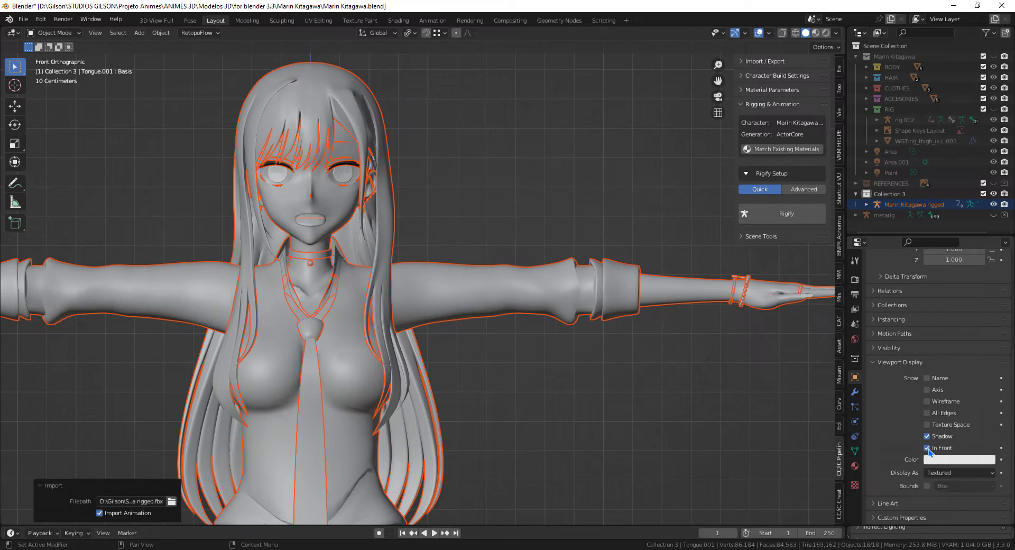
click(927, 449)
click(913, 205)
click(927, 473)
key(shift+z)
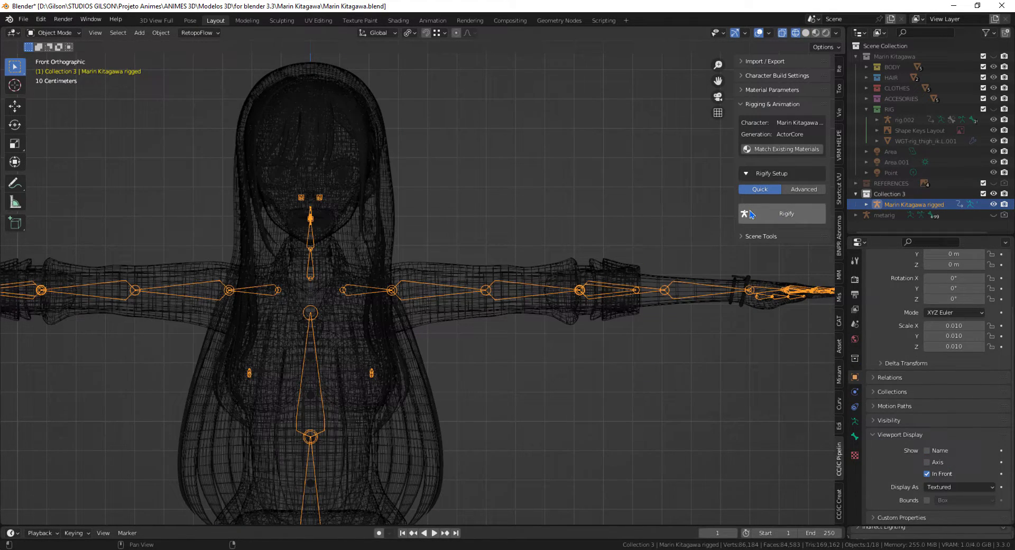
Show the original Marin Kitagawa collection and examine how the imported hand and its bones line up with the original hand
click(993, 56)
key(shift+z)
scroll(342, 387, up, 6)
mouse_move(641, 329)
shift+middle_down()
mouse_move(346, 380)
mouse_move(289, 357)
shift+middle_up()
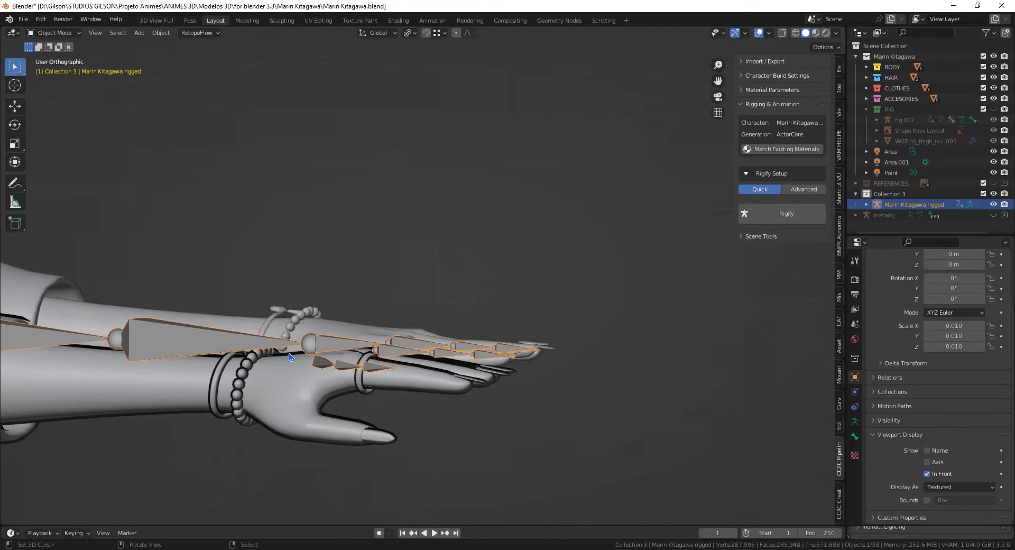
key(KP_1)
Put the imported armature in Edit Mode and examine its bones against the overlaid models in solid and wireframe display
key(Tab)
scroll(485, 335, down, 5)
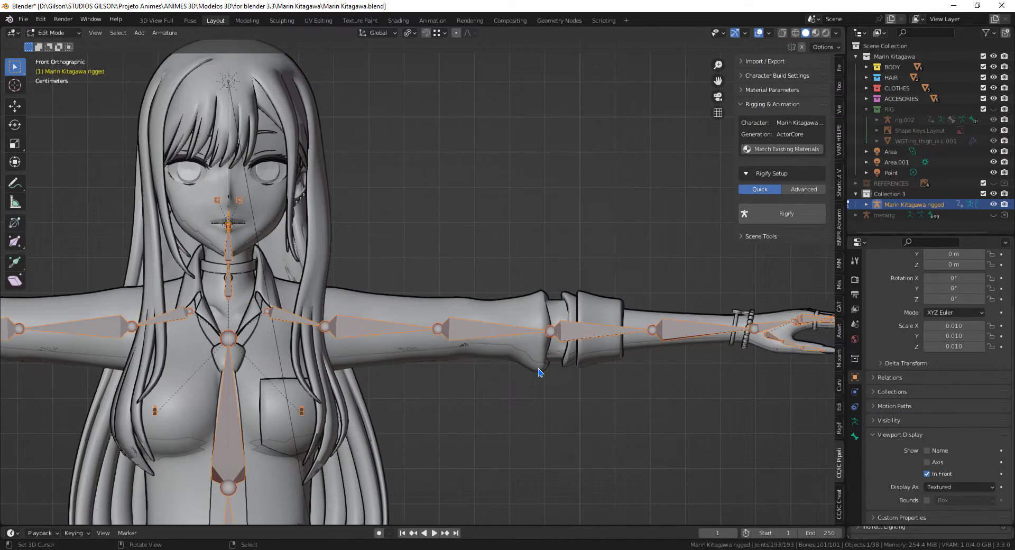
scroll(512, 432, down, 5)
shift+middle_drag(513, 432, 554, 206)
mouse_move(623, 274)
middle_down()
mouse_move(523, 280)
mouse_move(624, 286)
middle_up()
shift+middle_drag(530, 176, 530, 348)
scroll(530, 349, up, 5)
shift+middle_drag(420, 114, 458, 248)
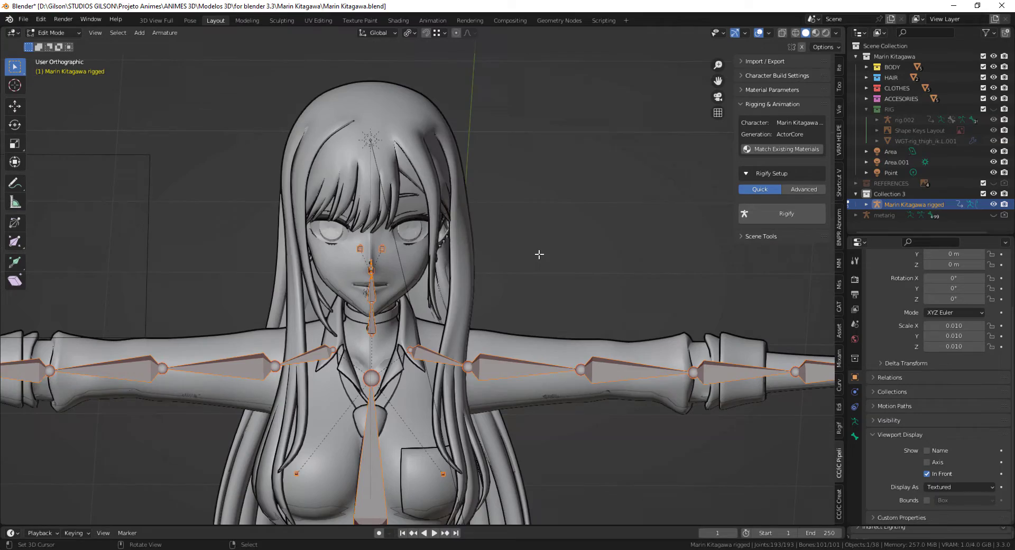
middle_drag(565, 265, 526, 262)
key(shift+z)
scroll(627, 398, up, 4)
shift+middle_drag(788, 476, 331, 368)
scroll(331, 368, up, 6)
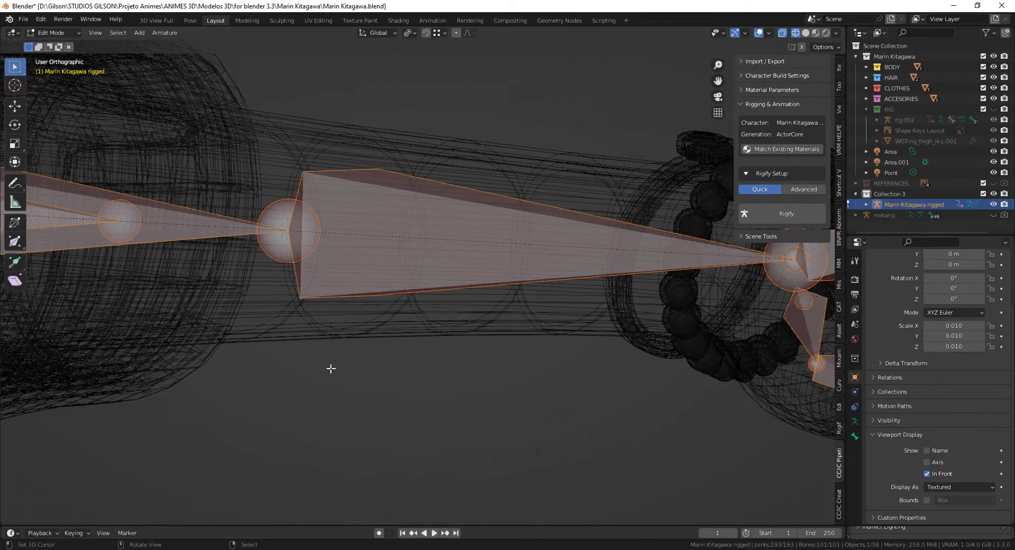
key(shift+z)
scroll(331, 368, down, 9)
Hide the original Marin Kitagawa collection and return to a front view of the imported armature
click(993, 56)
shift+middle_drag(332, 326, 508, 391)
key(KP_1)
scroll(518, 423, up, 3)
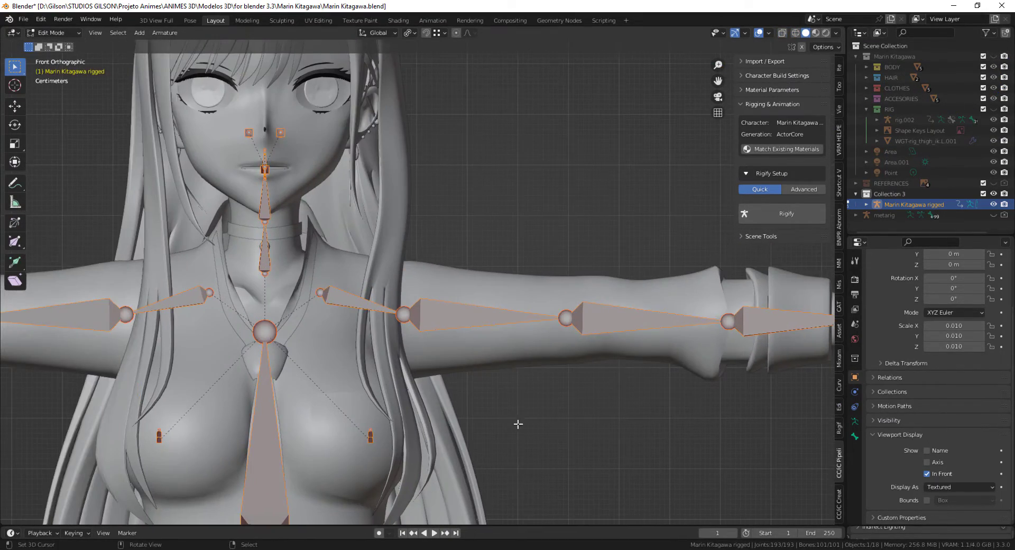
scroll(518, 424, down, 1)
click(52, 33)
click(49, 69)
click(51, 33)
click(53, 46)
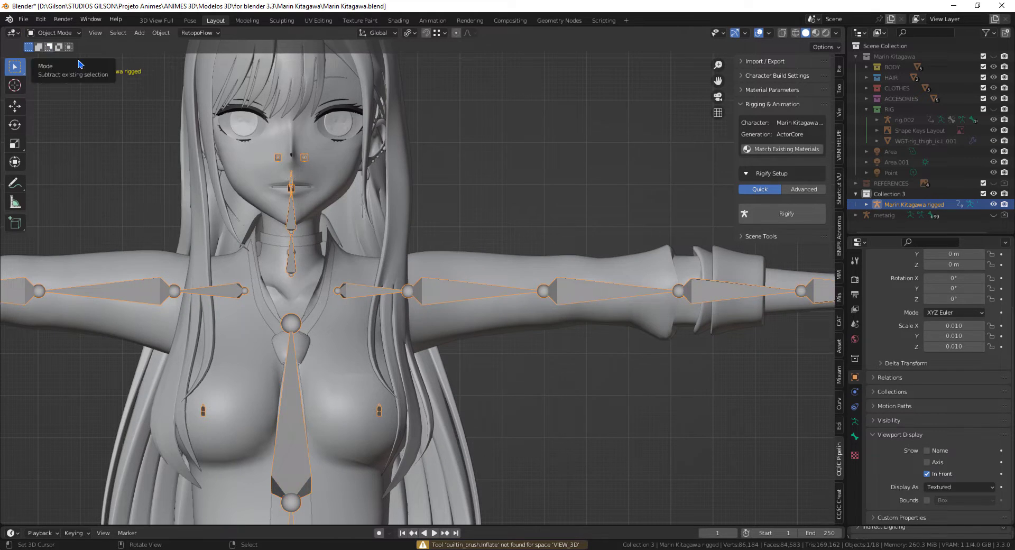
key(Tab)
scroll(533, 349, down, 1)
scroll(534, 359, down, 4)
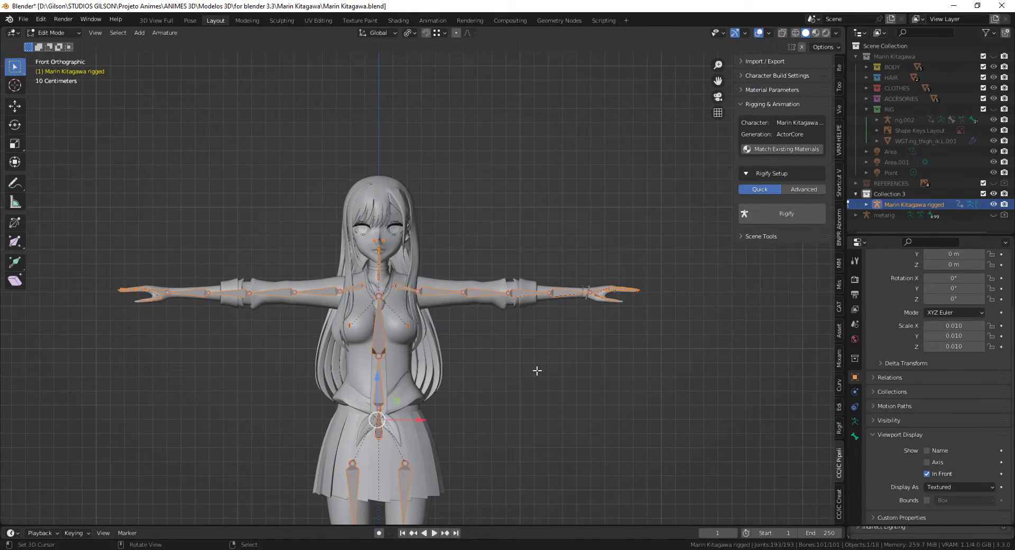
Switch the imported armature to Pose Mode and clear the rotation of all its bones
click(53, 32)
click(53, 65)
scroll(490, 371, up, 2)
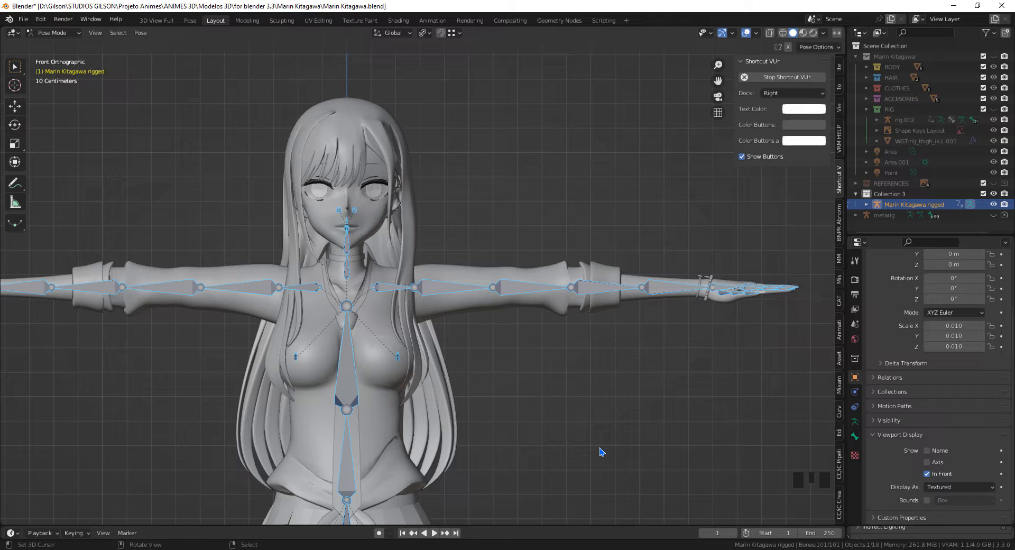
key(alt+r)
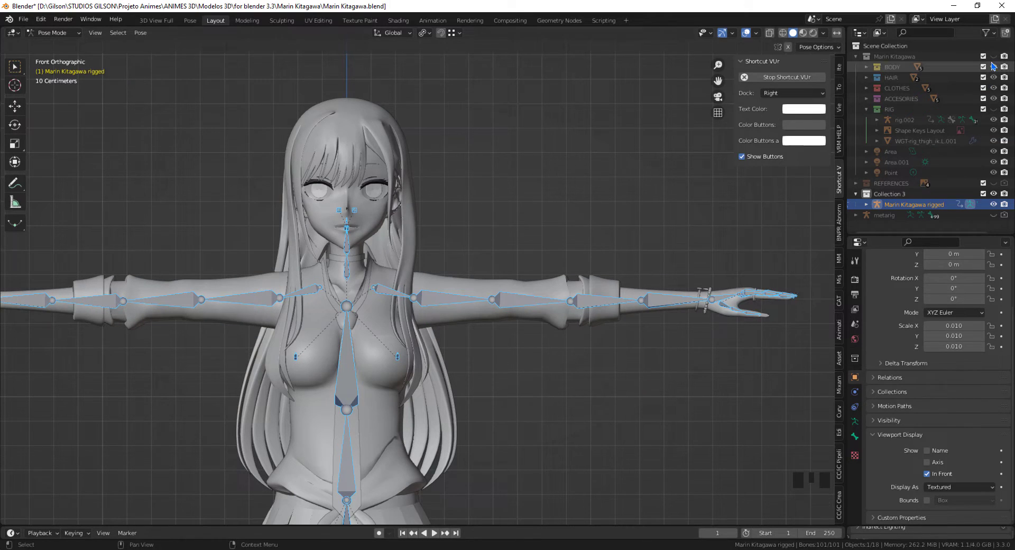
Show the original Marin Kitagawa collection and compare its arms and hand with the posed rig
click(993, 56)
scroll(475, 359, up, 3)
shift+middle_drag(475, 360, 265, 362)
scroll(497, 372, up, 1)
shift+middle_drag(497, 373, 390, 383)
key(Tab)
key(Tab)
scroll(350, 380, down, 4)
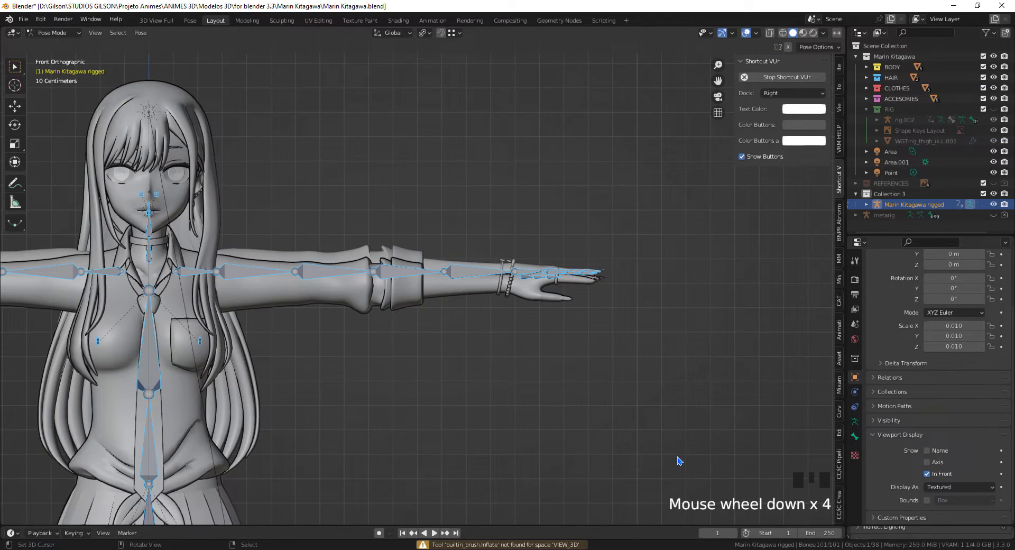
Delete the animation action from the Marin Kitagawa rigged armature in Collection 3
scroll(909, 195, down, 2)
click(865, 162)
right_click(914, 185)
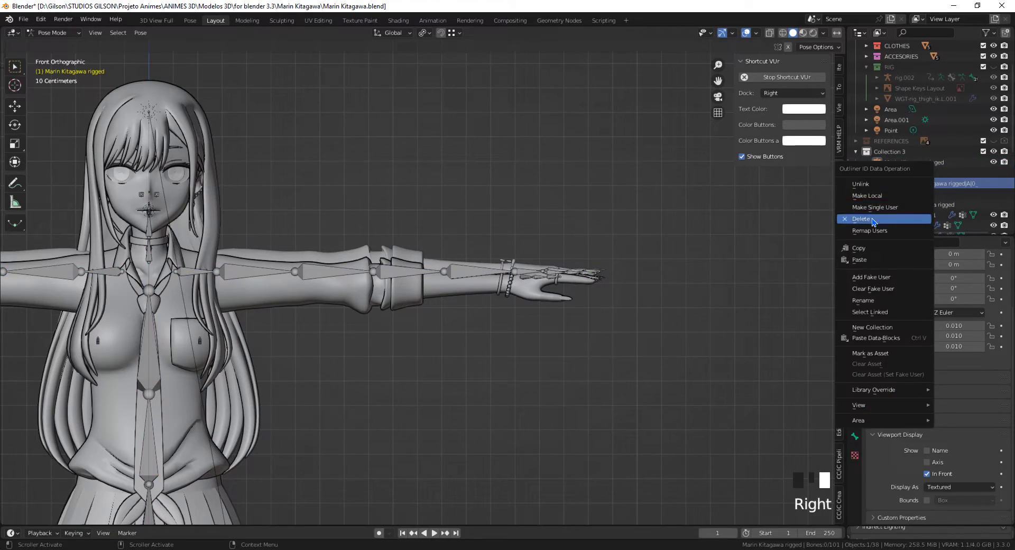
click(872, 221)
Select all bones of the imported armature and clear their rotation in Pose Mode
shift+middle_drag(433, 348, 514, 351)
key(a)
key(alt+r)
Examine the armature's rest bones in Edit Mode from the front and side, toggling the original collection's visibility to compare both models
key(Tab)
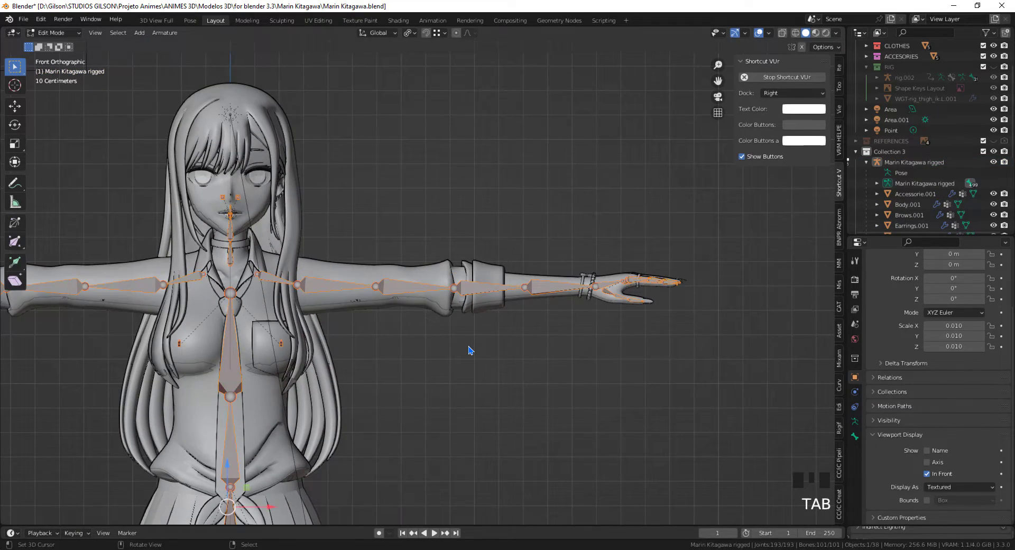
scroll(204, 182, up, 5)
middle_drag(540, 285, 421, 283)
scroll(422, 284, down, 2)
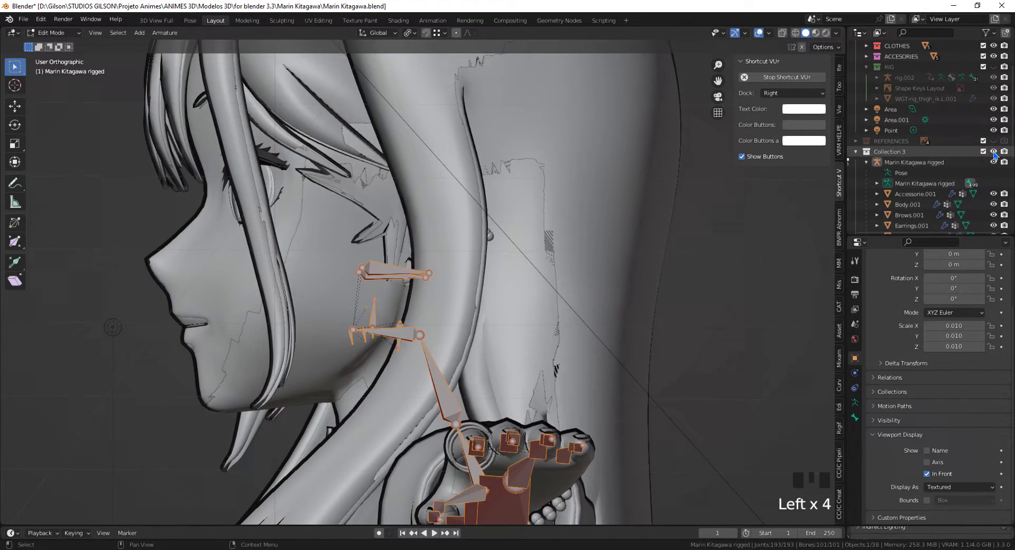
scroll(994, 154, up, 7)
click(993, 56)
click(993, 56)
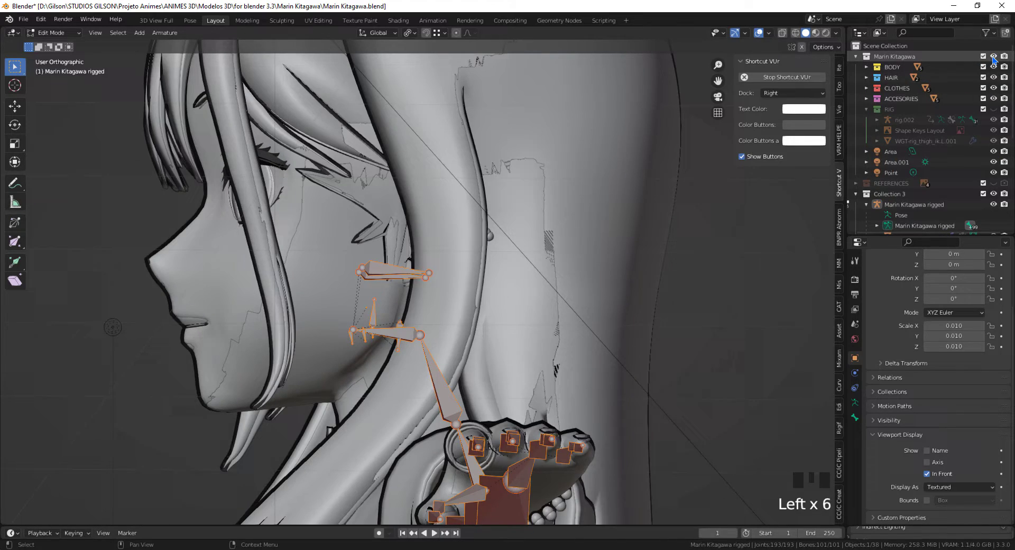
click(993, 56)
click(993, 56)
key(KP_1)
shift+middle_drag(512, 418, 536, 361)
scroll(535, 361, up, 4)
Return to Object Mode and select the Marin Kitagawa rigged armature in Collection 3
click(56, 33)
click(50, 47)
right_click(334, 327)
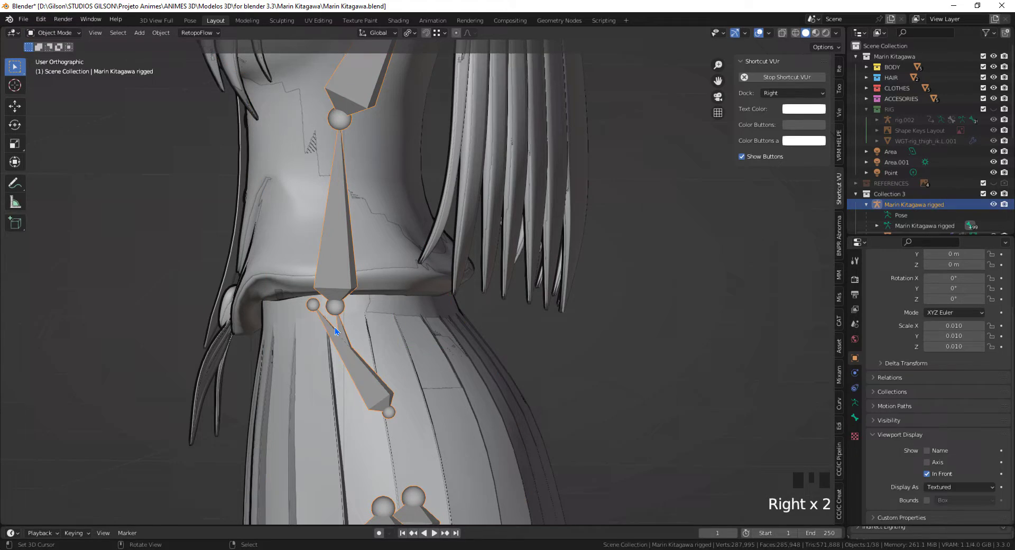
right_click(335, 326)
right_click(343, 293)
right_click(344, 293)
right_click(343, 293)
click(889, 194)
click(891, 204)
scroll(510, 297, down, 4)
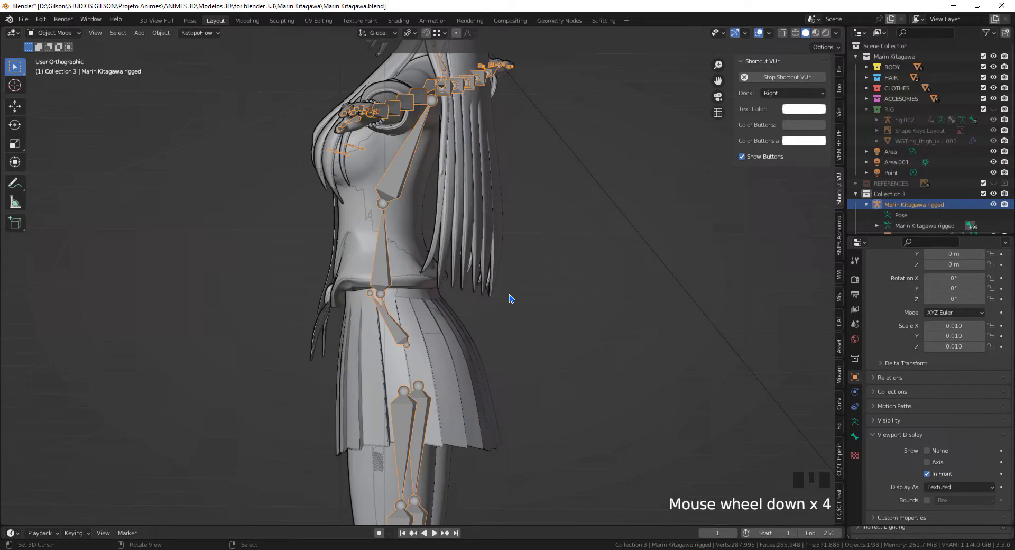
Try to shift the imported rig along the Y axis to match the leg meshes in a right wireframe view
key(KP_3)
key(shift+z)
shift+middle_drag(494, 354, 485, 132)
scroll(493, 289, up, 4)
key(g)
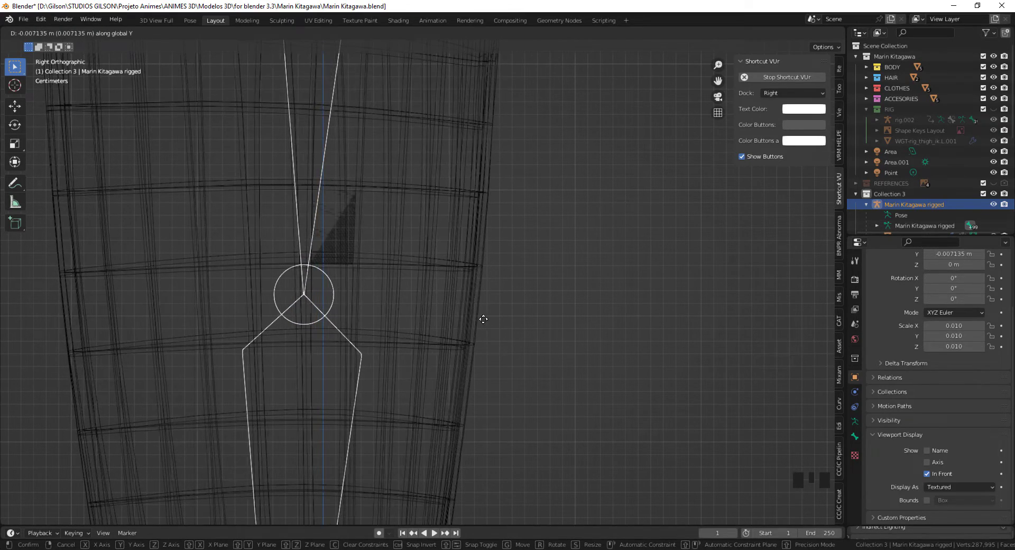
scroll(502, 333, up, 5)
scroll(526, 346, up, 4)
key(g)
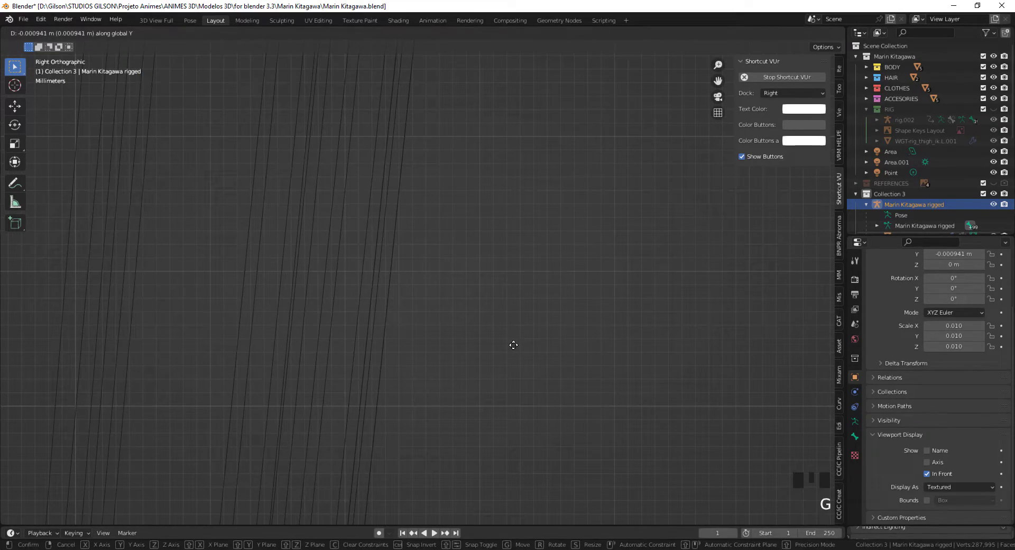
click(358, 347)
scroll(357, 347, down, 4)
scroll(487, 344, down, 1)
scroll(386, 347, up, 2)
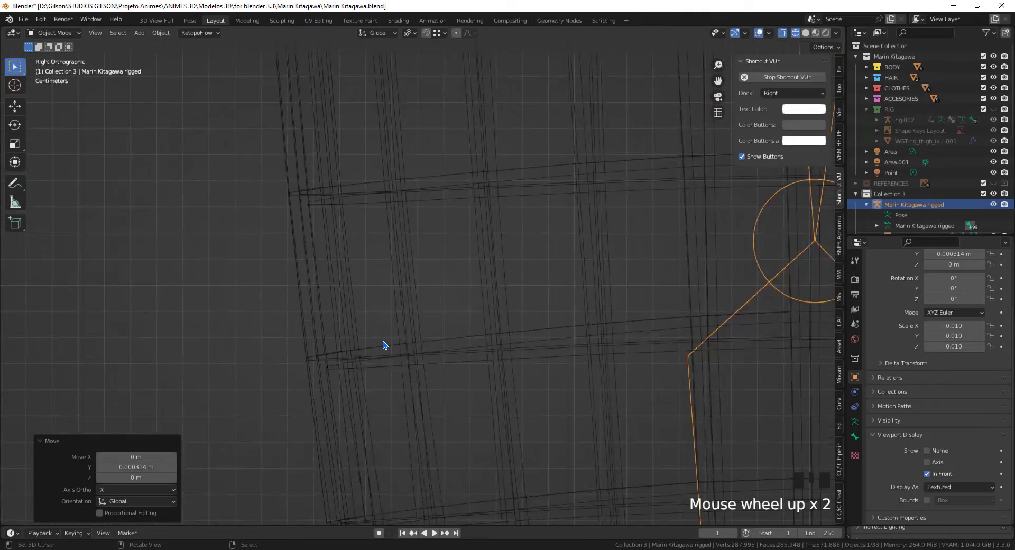
key(ctrl+z)
Try to nudge the imported rig about -0.003 m along Y while comparing the heads from the side
scroll(381, 341, down, 11)
key(KP_1)
key(z)
mouse_move(449, 302)
shift+middle_down()
mouse_move(516, 230)
mouse_move(624, 271)
mouse_move(494, 335)
mouse_move(525, 362)
shift+middle_up()
key(KP_3)
scroll(494, 335, up, 1)
scroll(537, 362, up, 2)
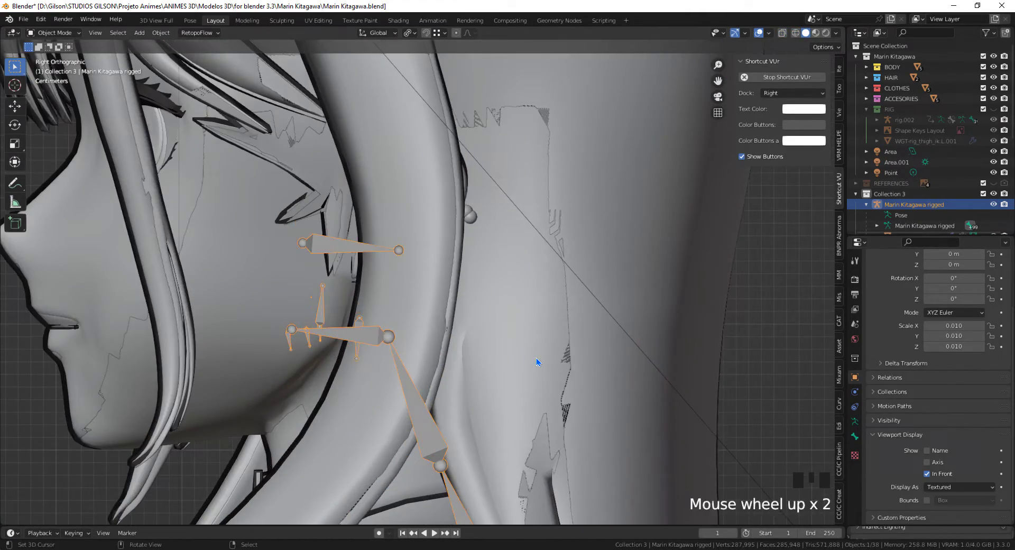
key(g)
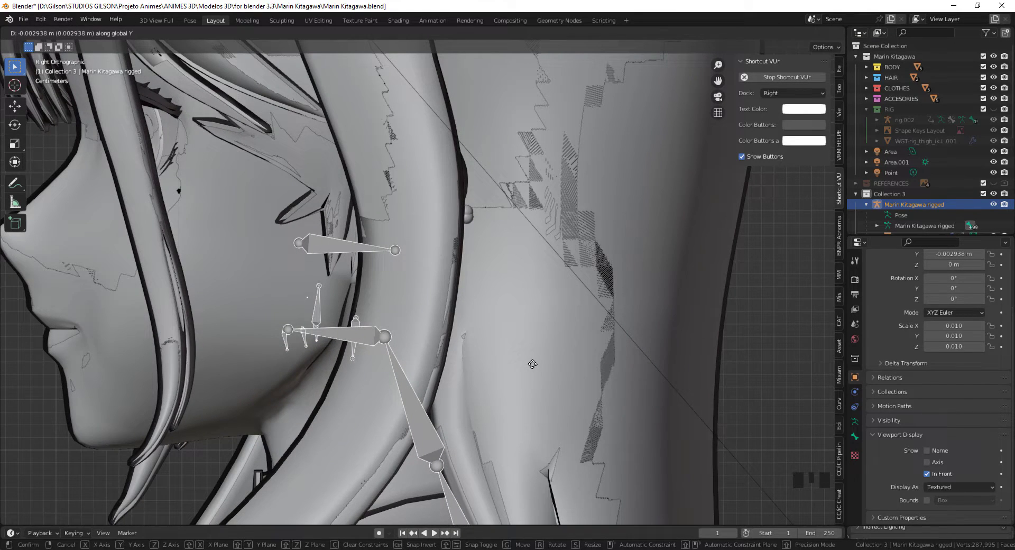
click(532, 364)
key(ctrl+z)
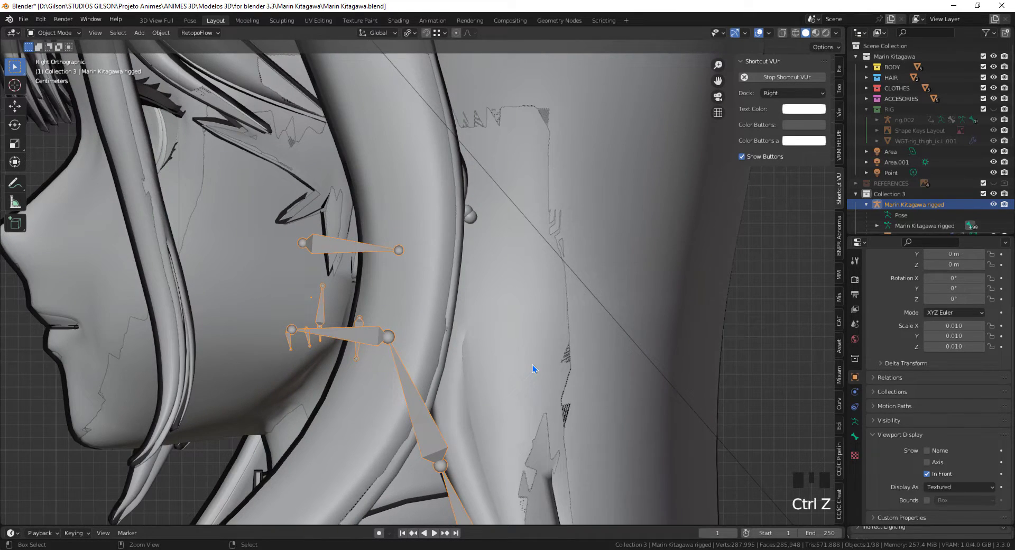
key(ctrl+shift+z)
key(ctrl+z)
Try moving the imported rig -0.005456 m along Y and examine the fit around the face, neck and shoulders
shift+middle_drag(533, 369, 522, 263)
key(g)
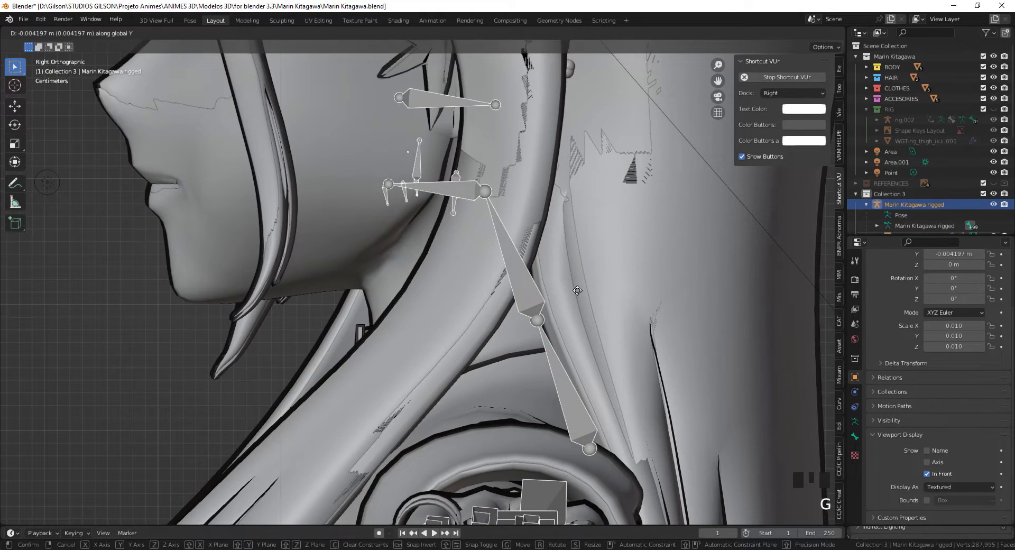
click(576, 290)
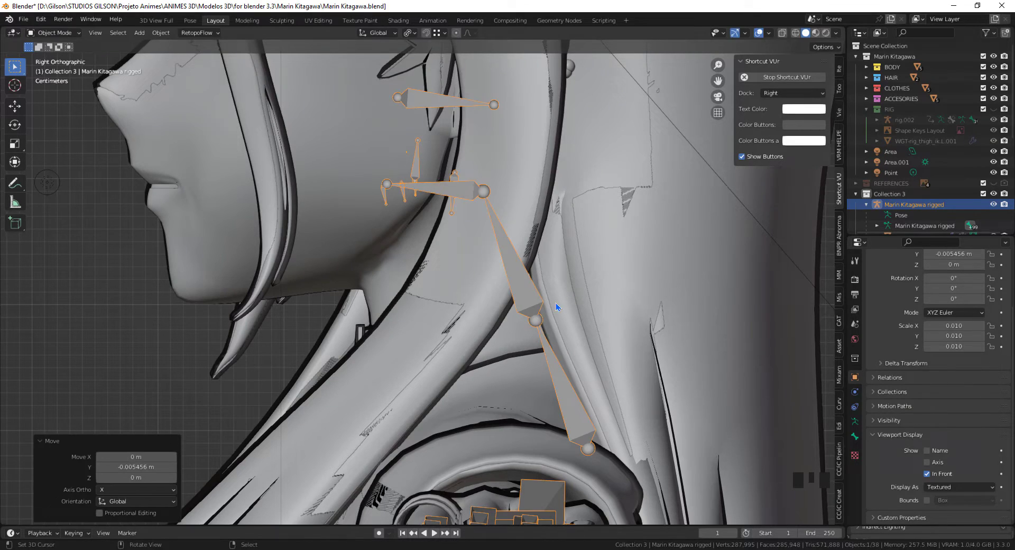
shift+middle_drag(324, 297, 422, 248)
scroll(339, 286, down, 5)
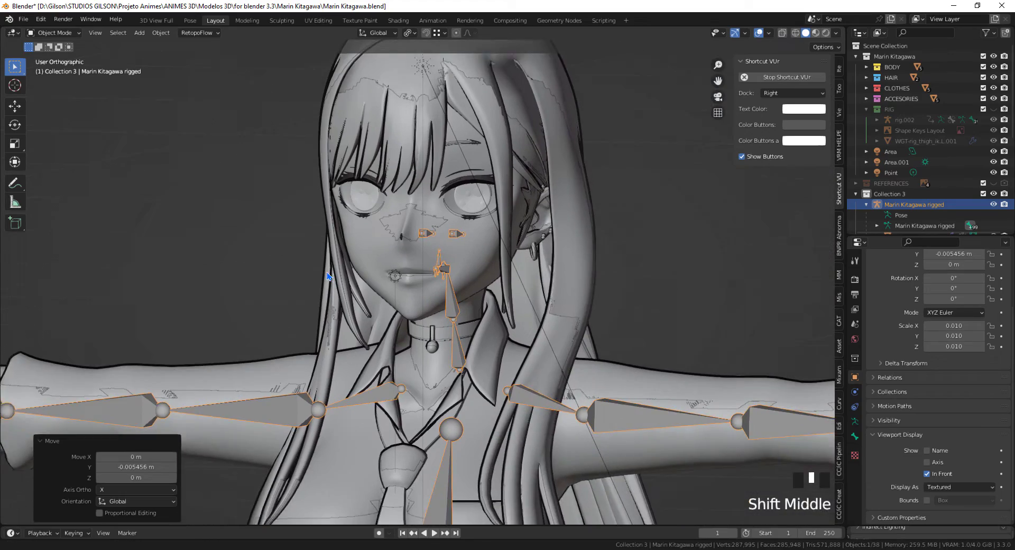
scroll(503, 333, up, 4)
middle_drag(503, 333, 479, 332)
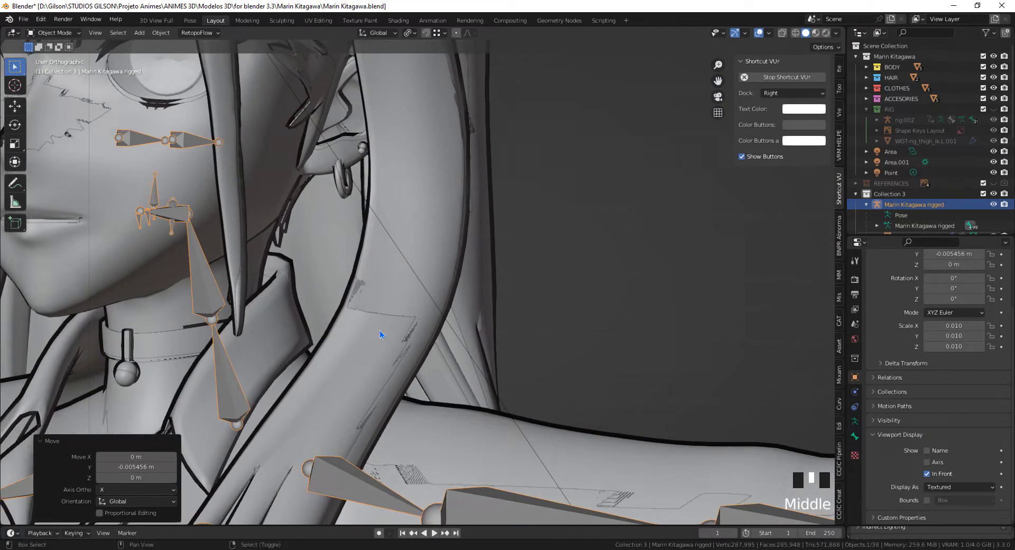
scroll(617, 309, down, 4)
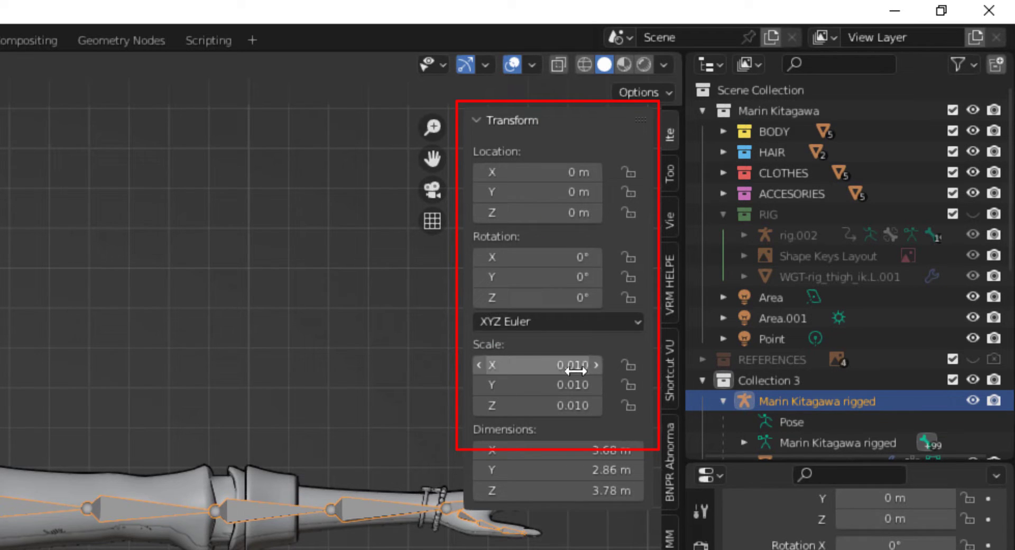
Hide the original Marin Kitagawa collection, select the whole imported character and apply all transforms
click(973, 110)
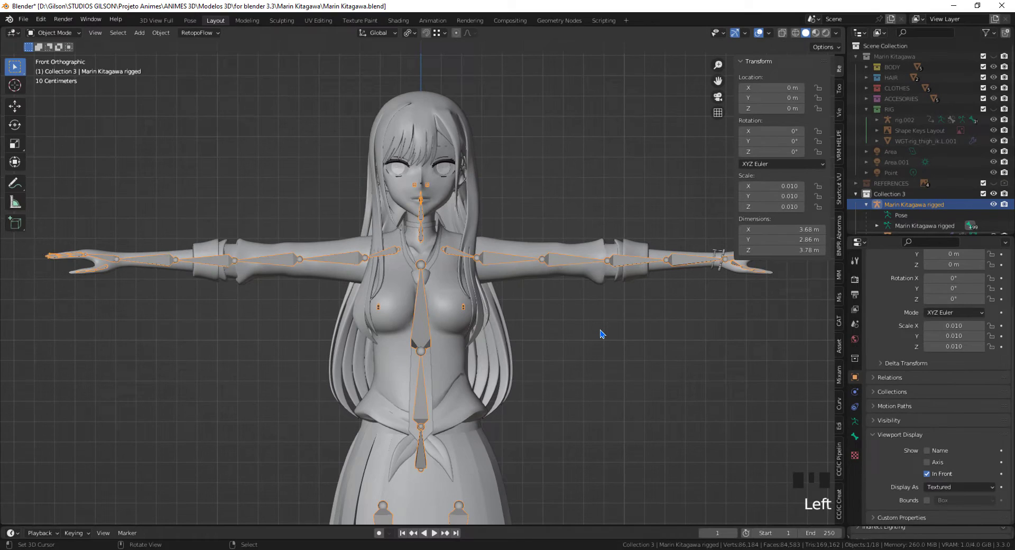
key(a)
key(a)
key(a)
key(ctrl+a)
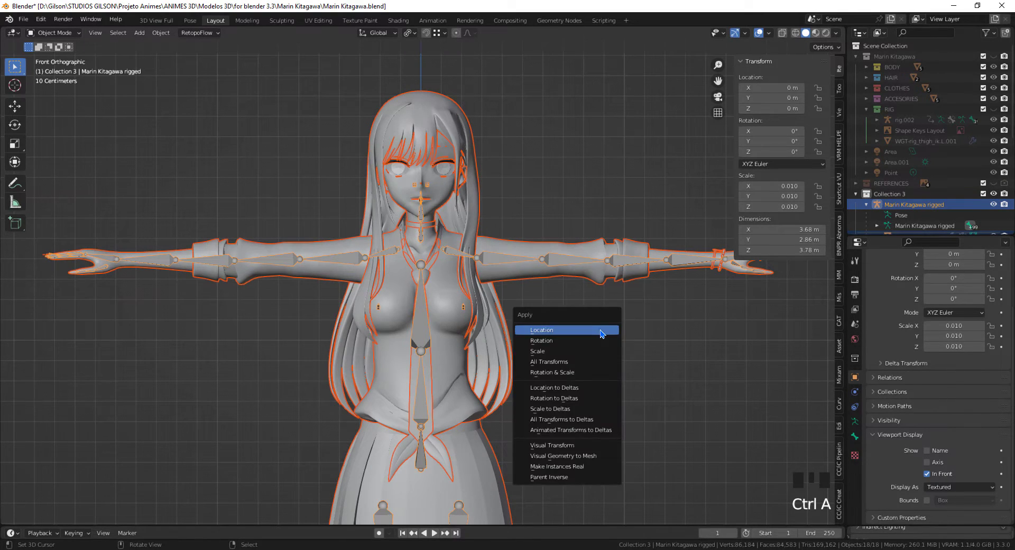
click(542, 363)
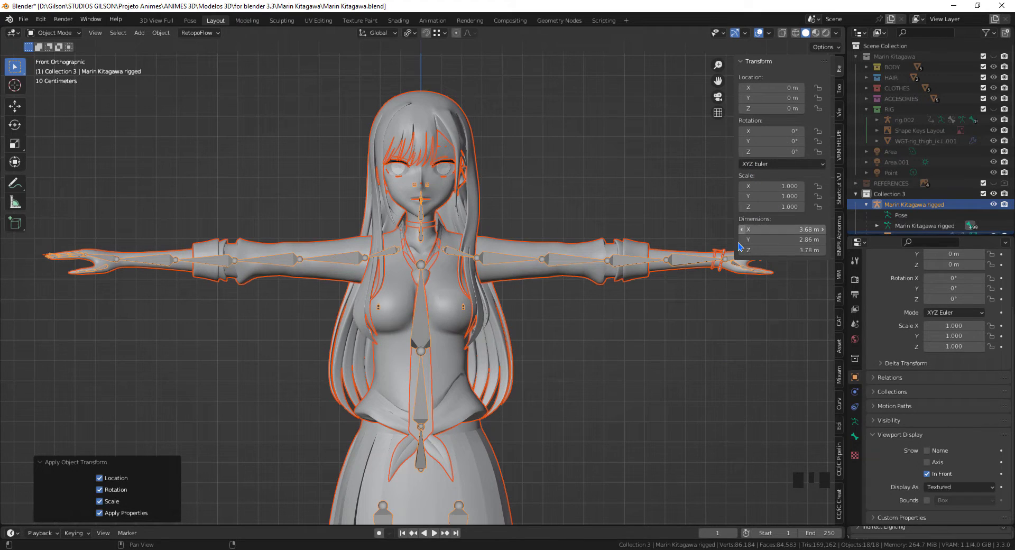
Select the imported body mesh and check its applied transform values
right_click(625, 247)
right_click(661, 249)
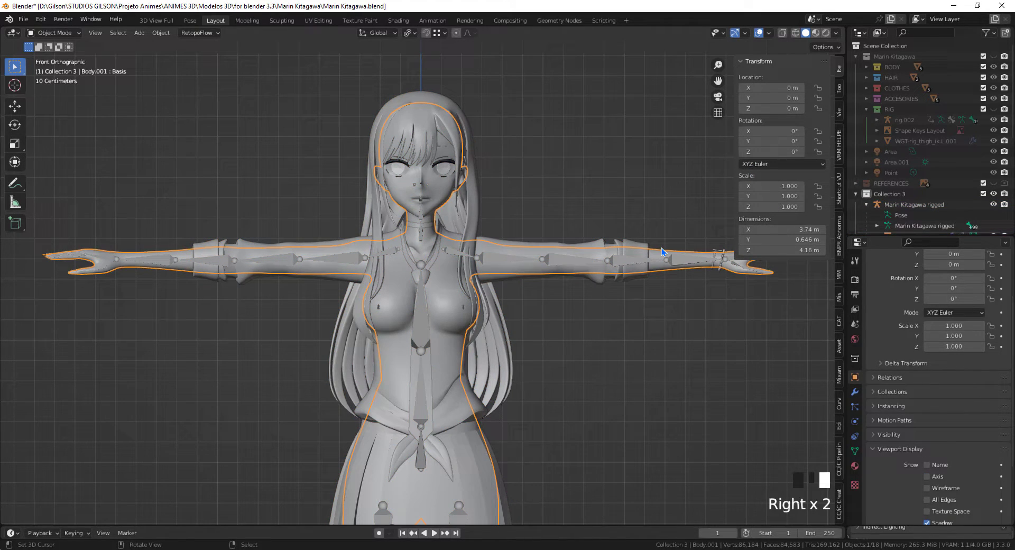
shift+middle_drag(661, 251, 593, 362)
scroll(481, 267, up, 3)
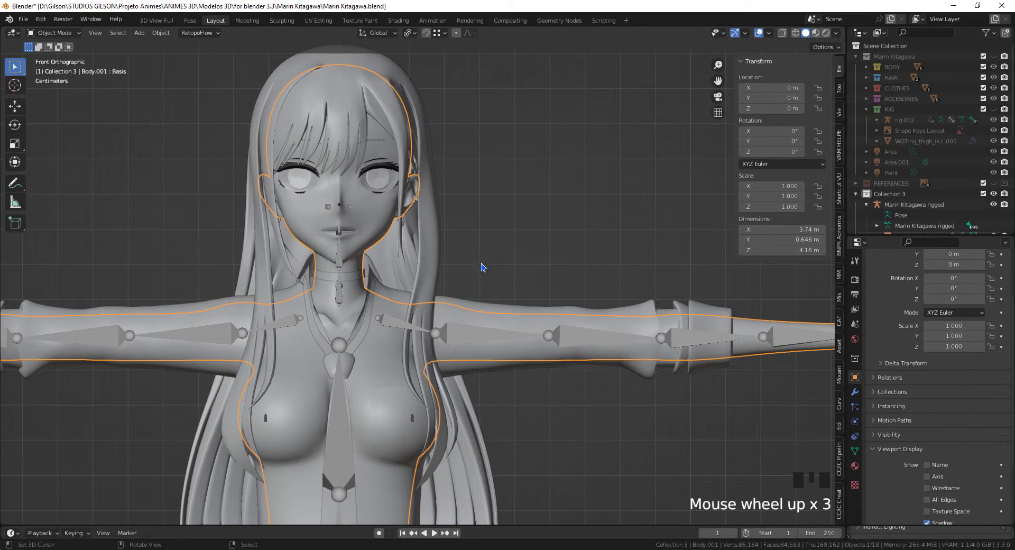
Duplicate the original Marin Kitagawa collection as a backup and hide the copy
right_click(444, 258)
shift+middle_drag(489, 275, 576, 258)
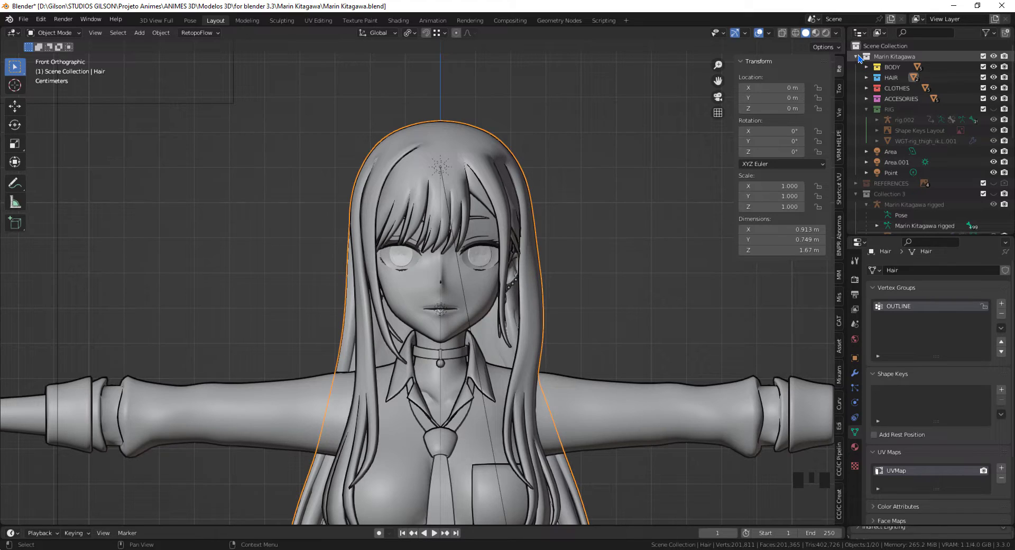
click(857, 57)
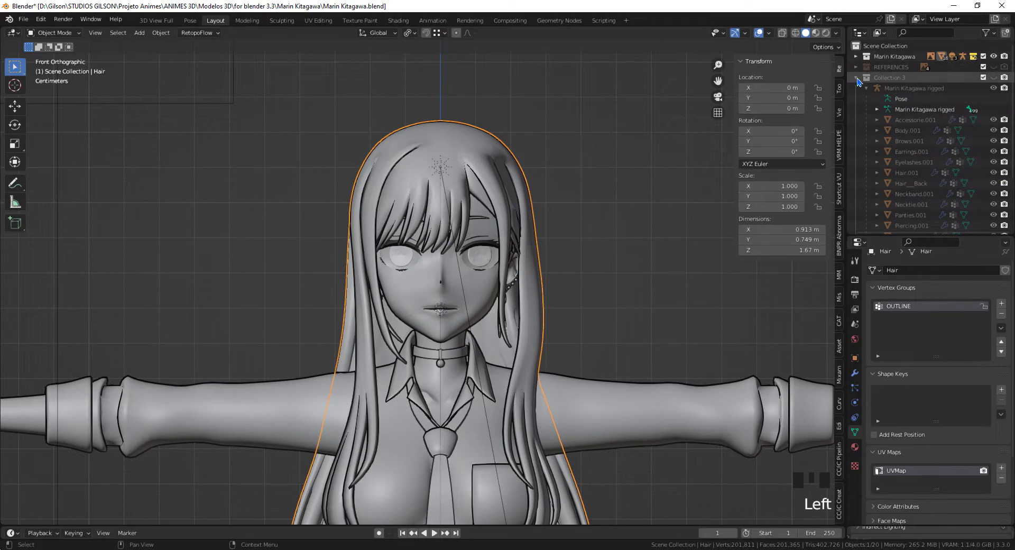
click(856, 78)
scroll(899, 143, up, 5)
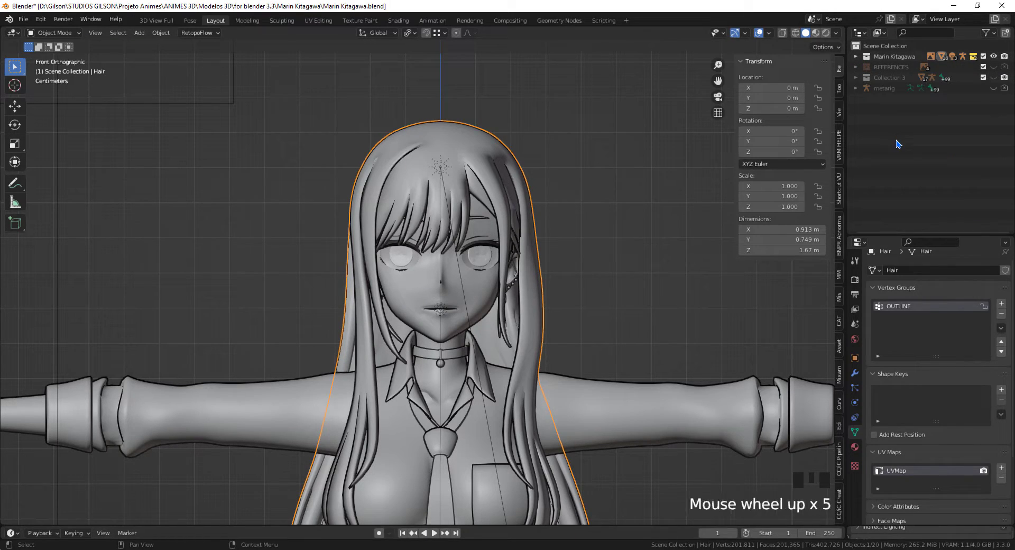
right_click(892, 56)
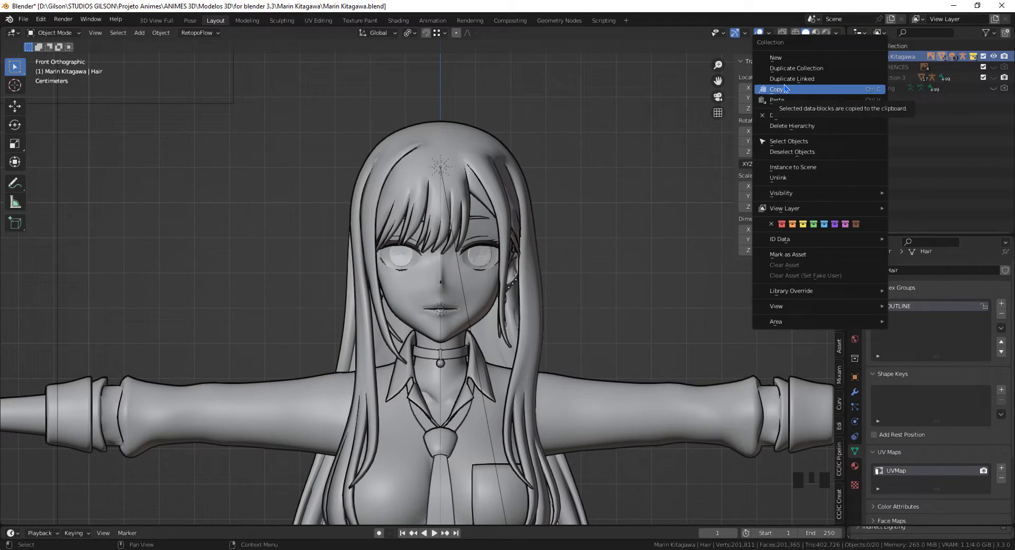
click(777, 69)
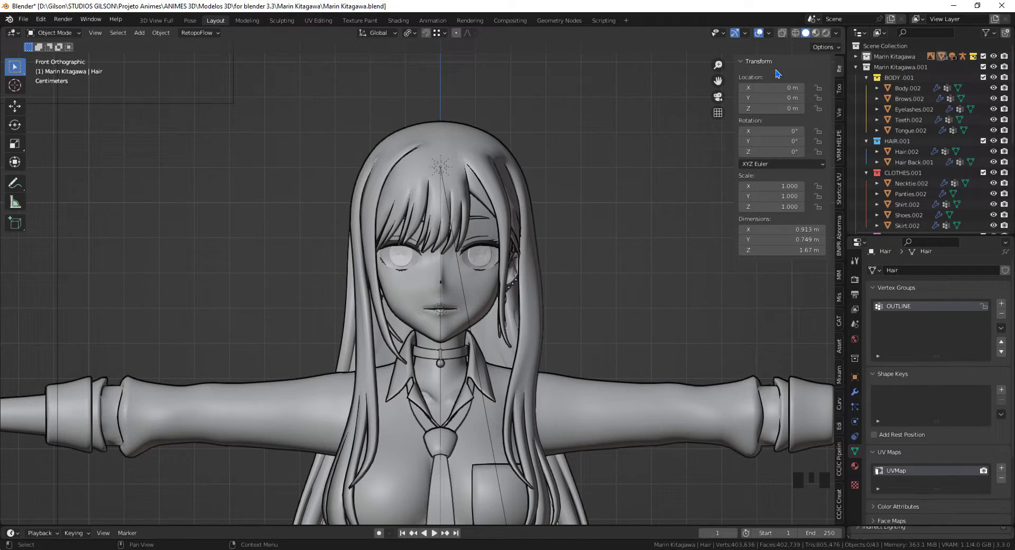
click(855, 68)
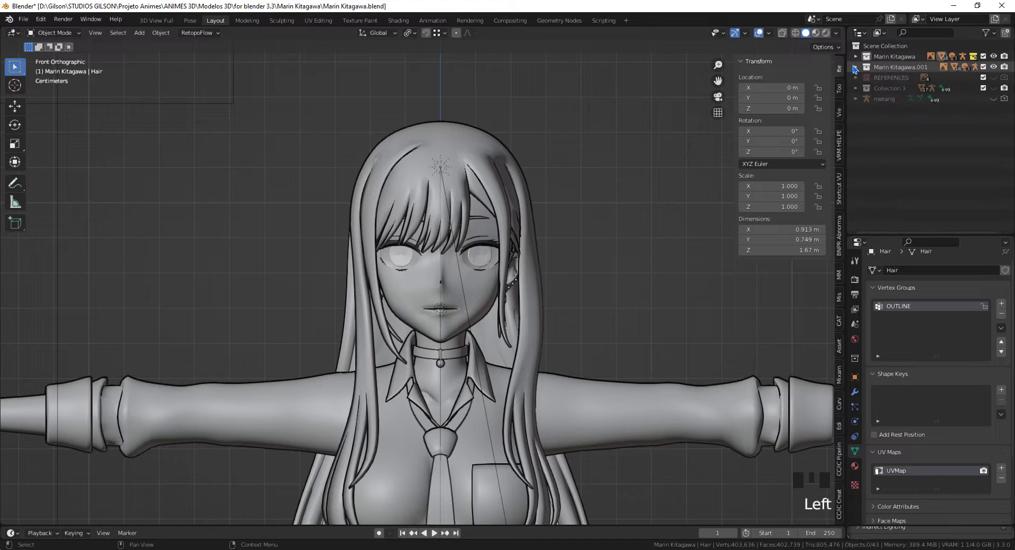
click(993, 67)
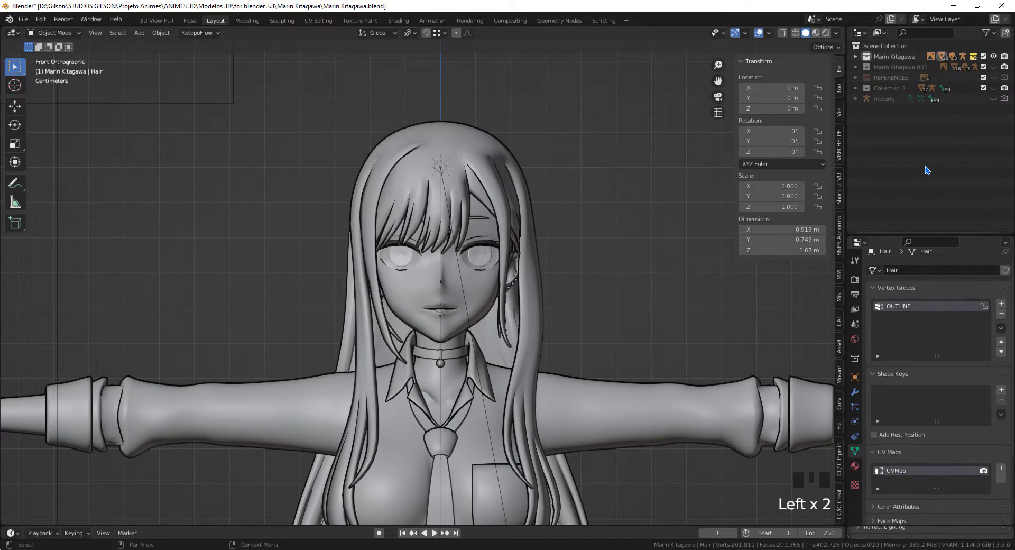
Examine the vertex groups of the original hair, shirt and body meshes
click(856, 56)
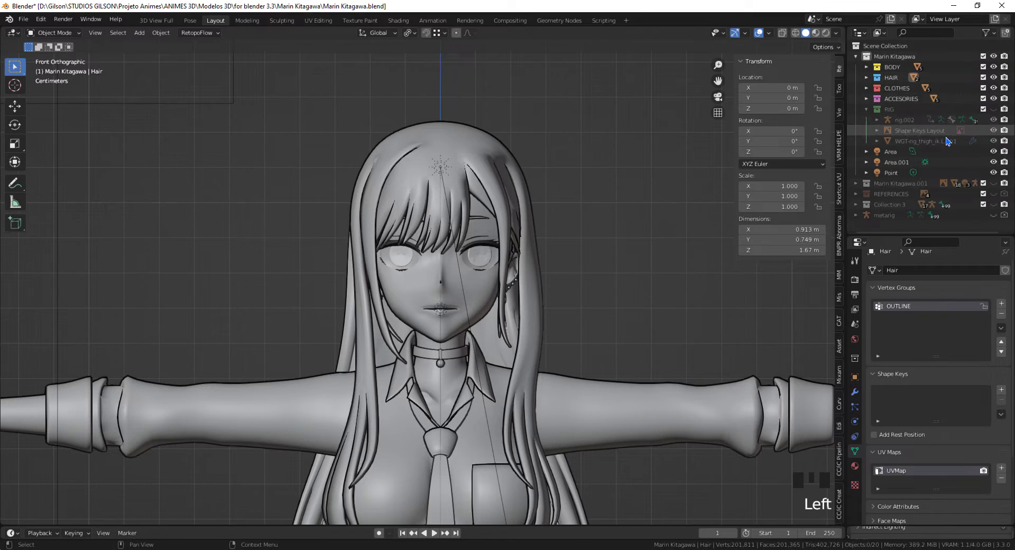
right_click(540, 311)
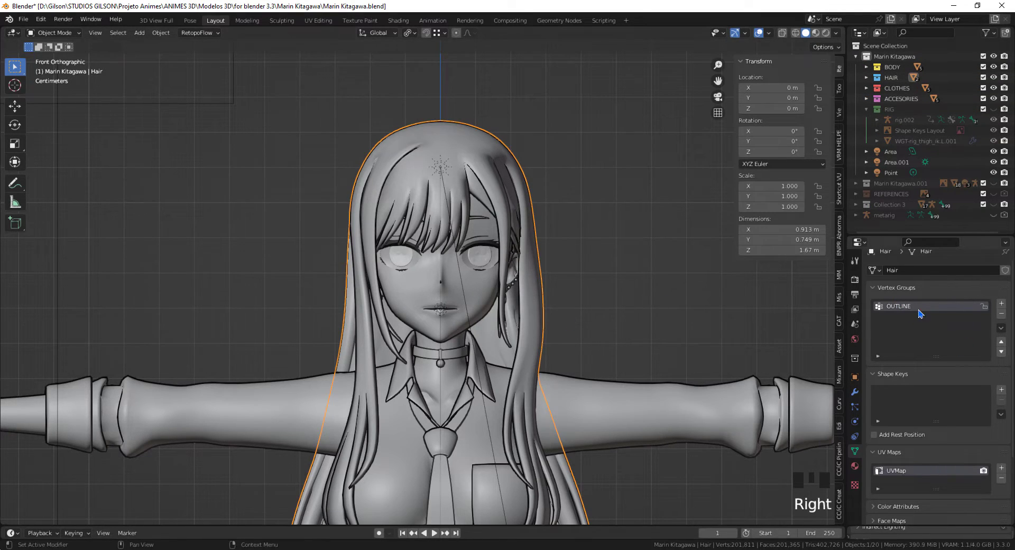
shift+middle_drag(665, 385, 460, 279)
right_click(454, 267)
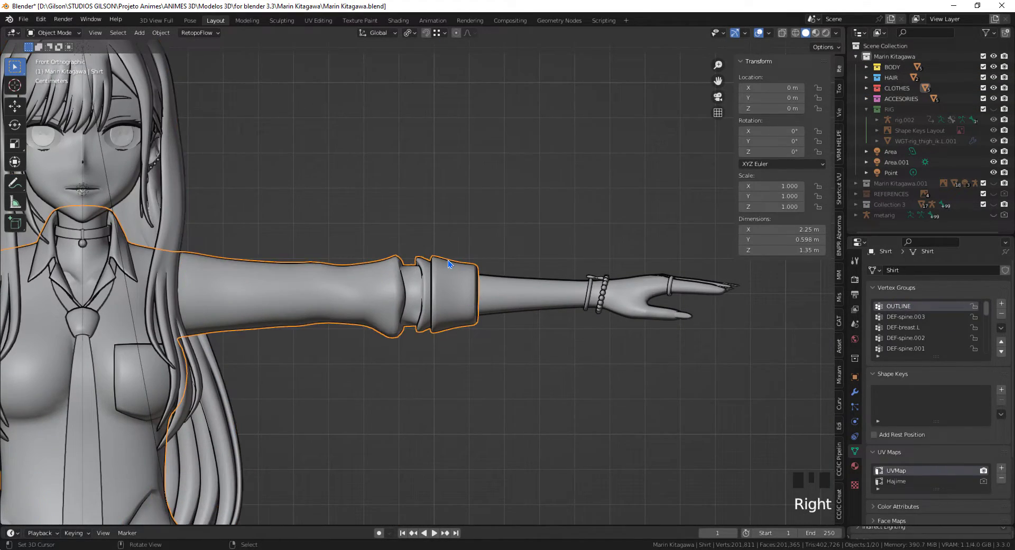
right_click(541, 287)
scroll(918, 336, up, 20)
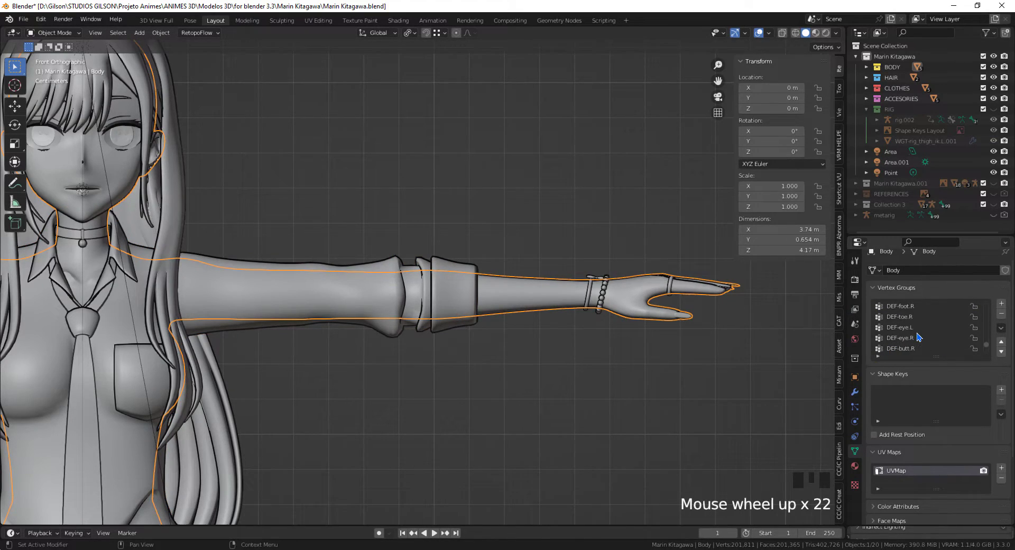
scroll(918, 337, up, 6)
drag(986, 341, 961, 289)
click(900, 308)
shift+middle_drag(257, 141, 521, 259)
right_click(410, 324)
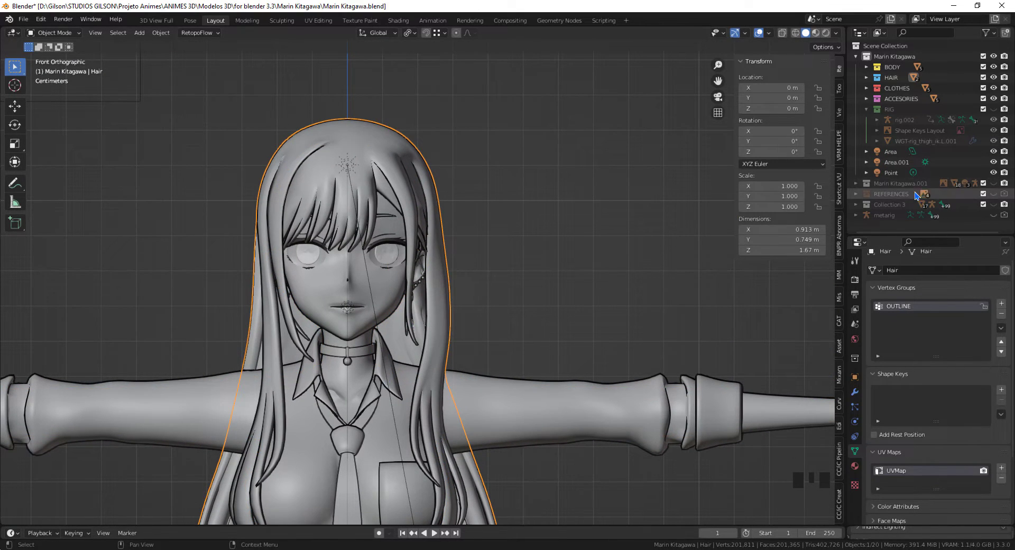
Hide the original collection, show Collection 3 and examine the imported shirt's vertex groups
click(856, 204)
click(993, 56)
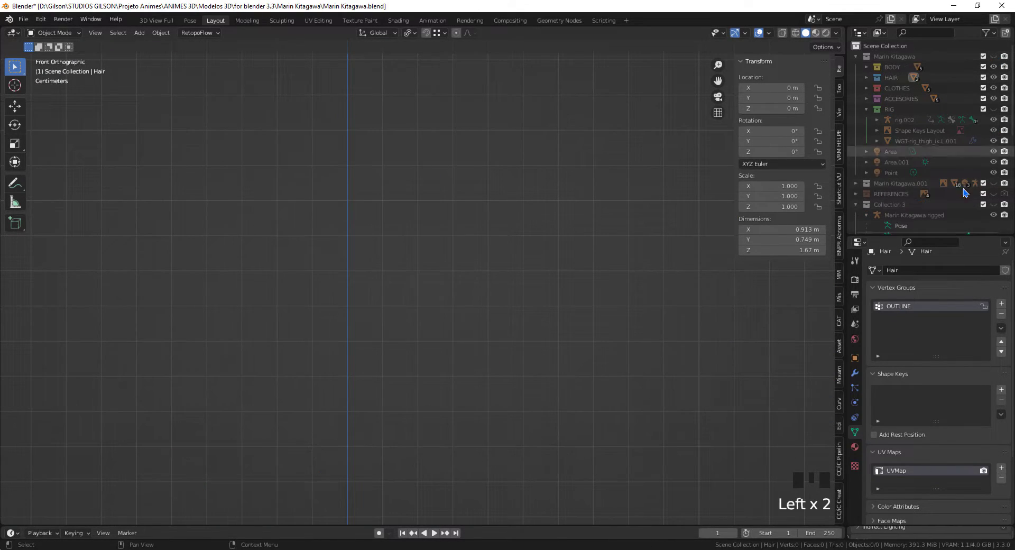
click(993, 204)
shift+middle_drag(633, 364, 485, 239)
right_click(507, 278)
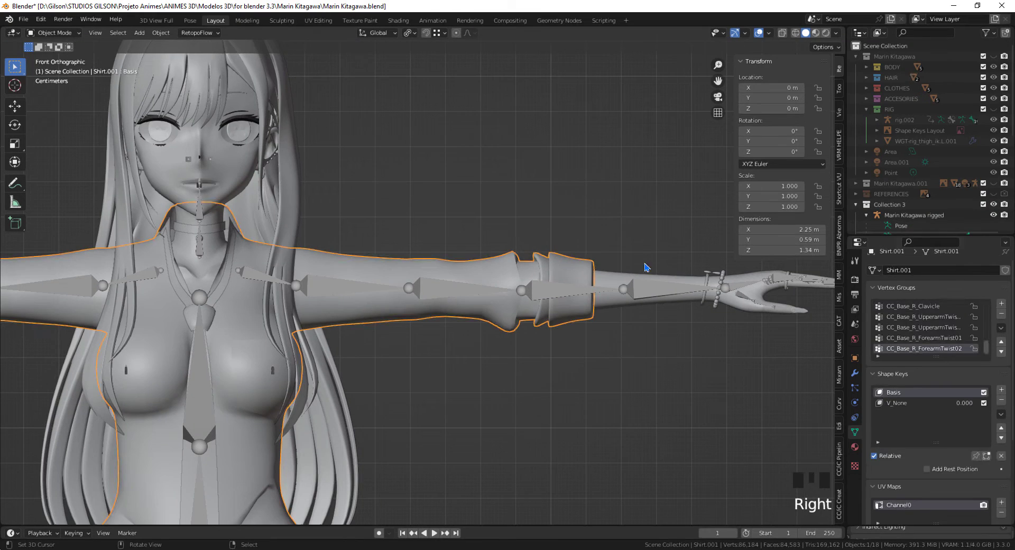
click(987, 347)
drag(986, 346, 983, 280)
shift+middle_drag(483, 316, 629, 357)
Show the original collection alongside the imported one and move the imported rig along X to stand beside the original character
click(994, 56)
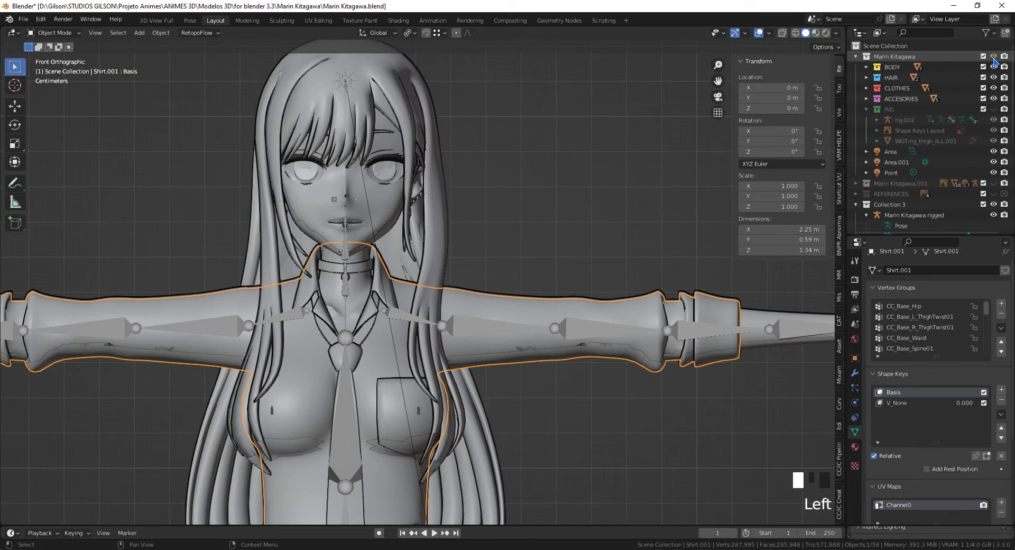
scroll(578, 229, down, 2)
shift+middle_drag(577, 229, 452, 224)
scroll(452, 224, down, 4)
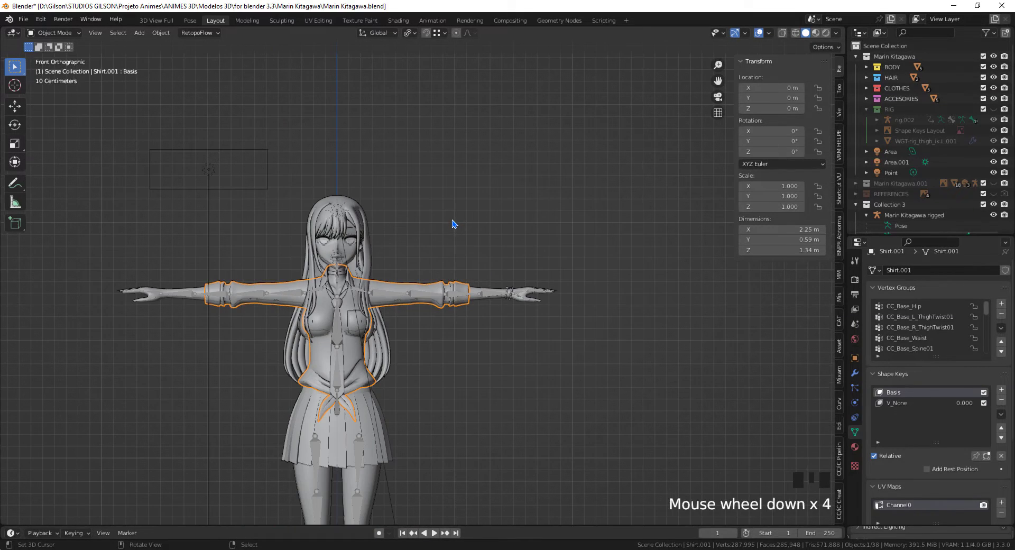
right_click(462, 314)
shift+middle_drag(461, 314, 410, 296)
key(g)
key(x)
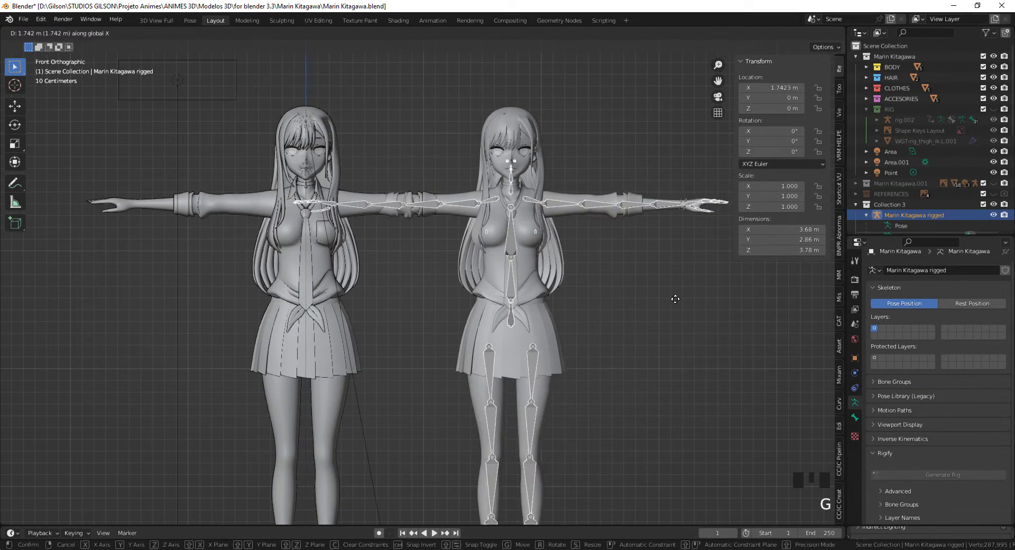
click(509, 329)
Copy the imported body's vertex groups to the original body mesh with Copy Vertex Group to Selected
scroll(364, 368, up, 2)
shift+middle_drag(364, 368, 571, 359)
right_click(633, 331)
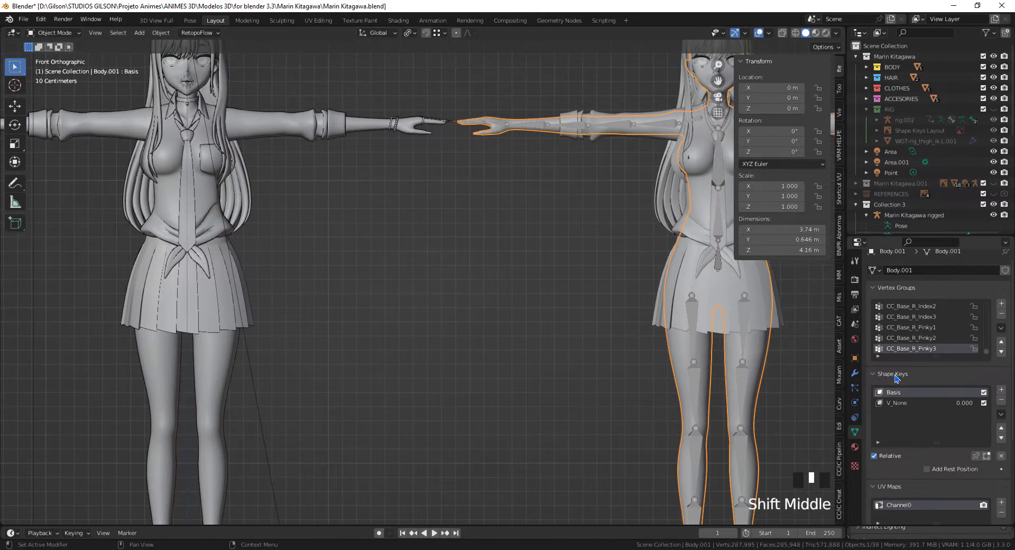
shift+right_click(224, 374)
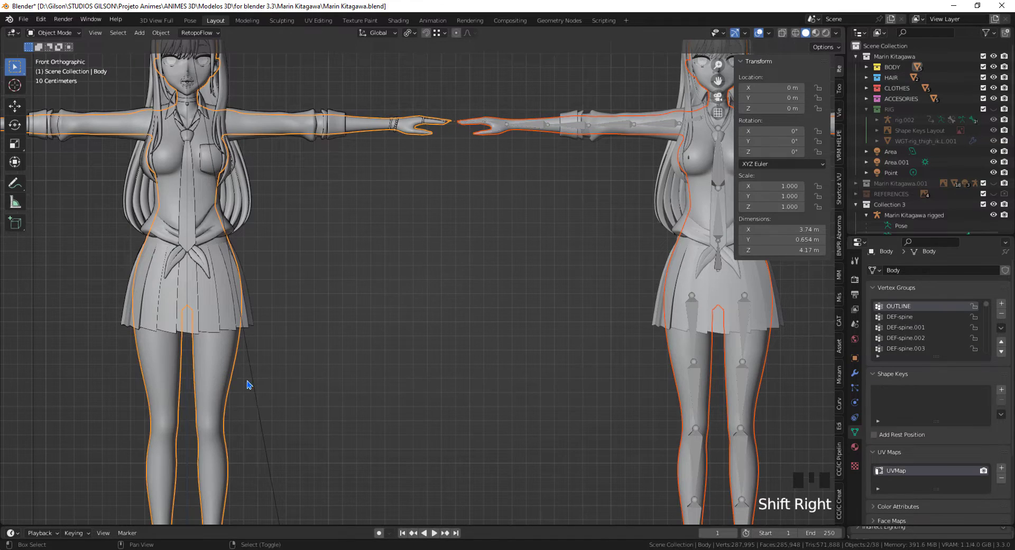
shift+right_click(668, 354)
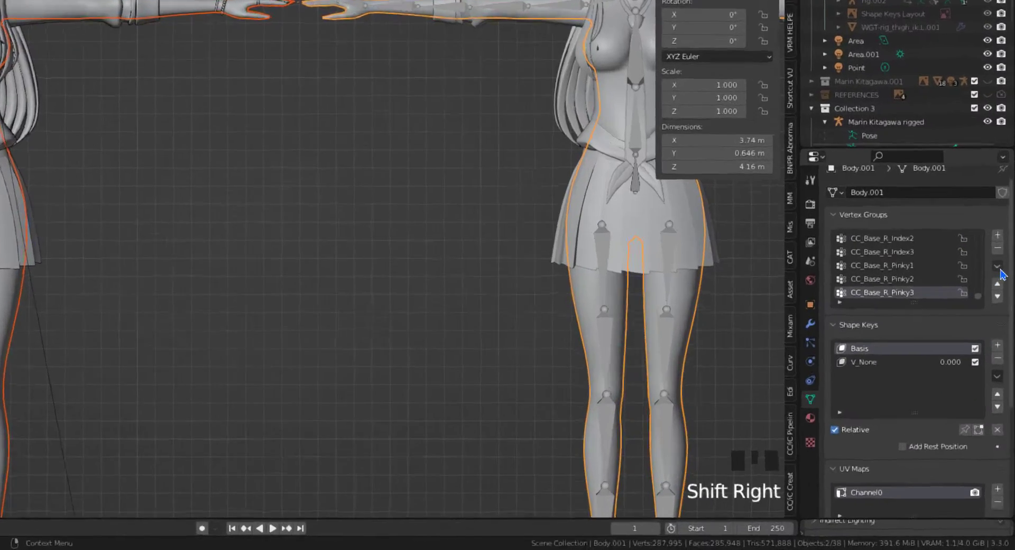
click(997, 266)
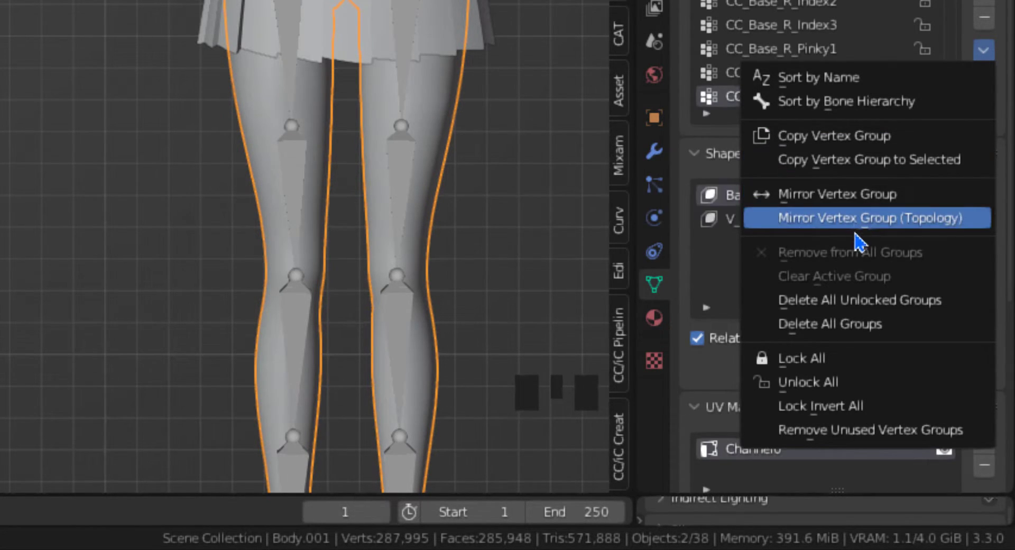
click(813, 175)
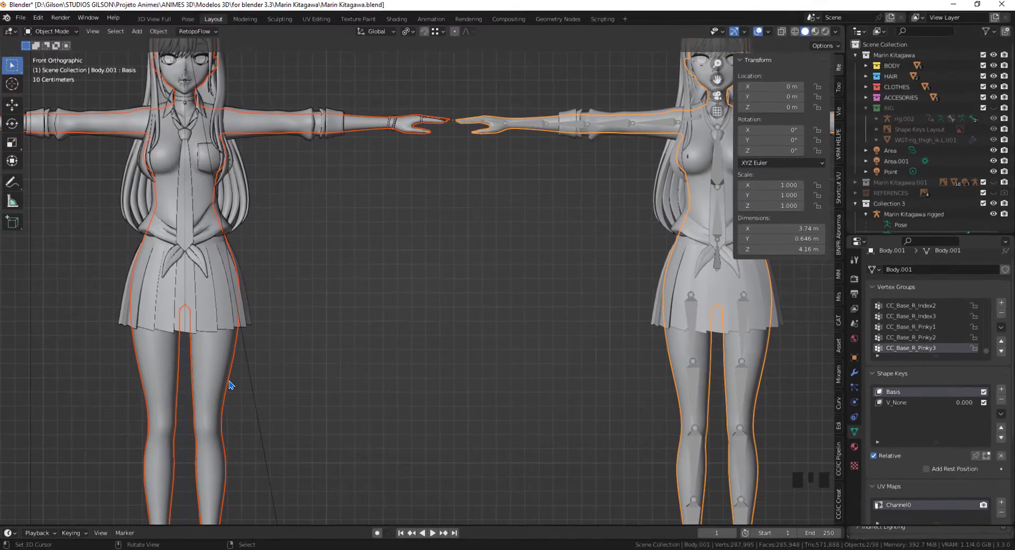
Check the original body's copied vertex group list against the imported body's list
click(230, 383)
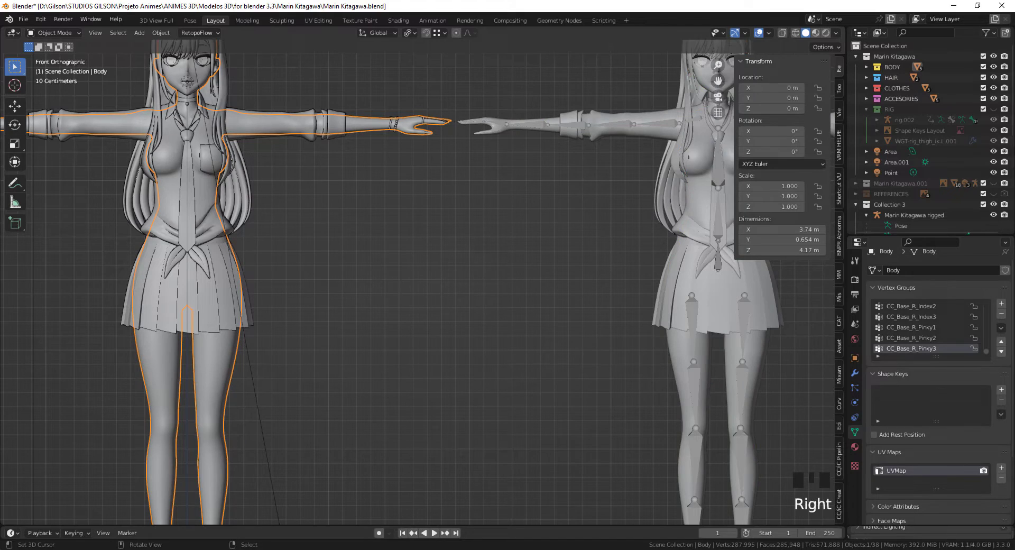
scroll(921, 347, up, 20)
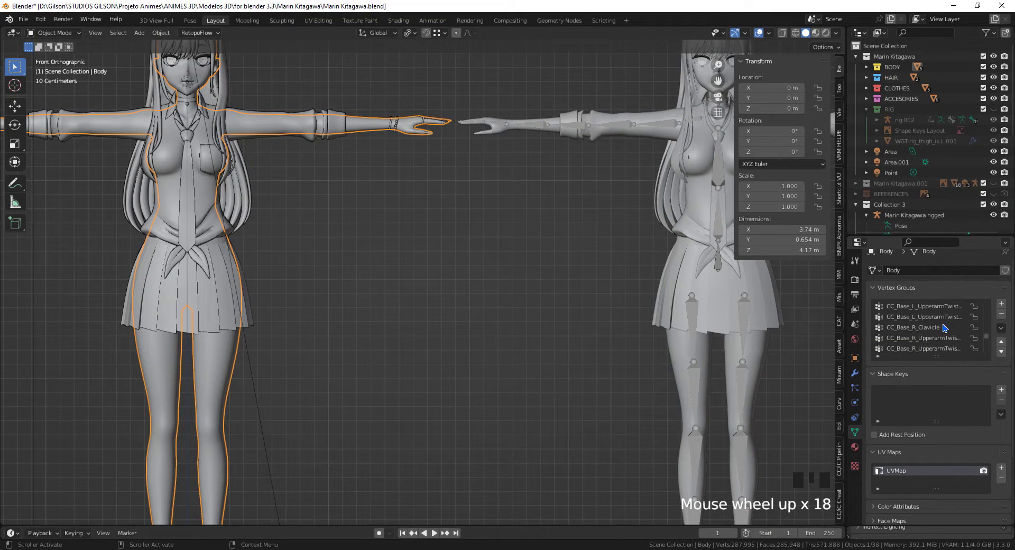
scroll(937, 332, up, 20)
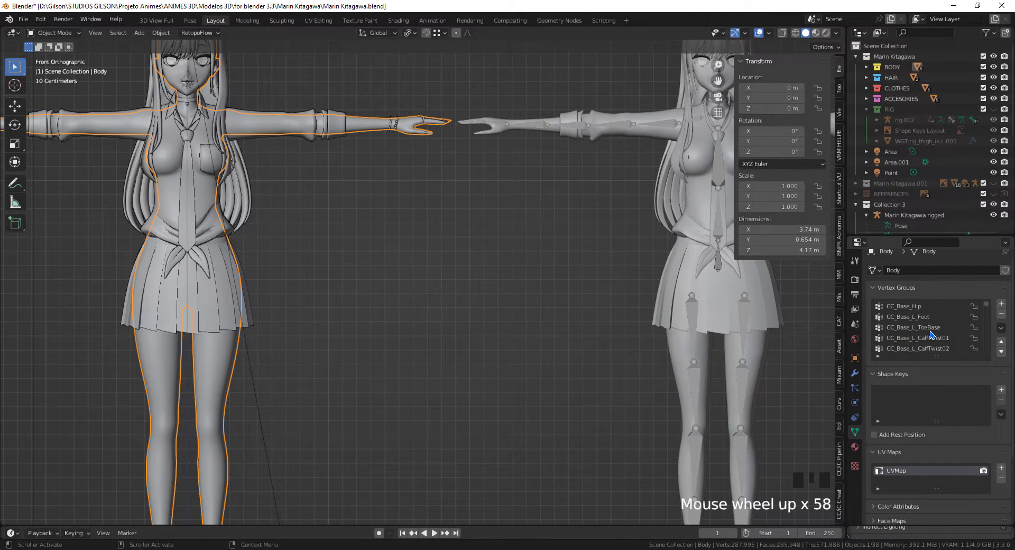
right_click(669, 354)
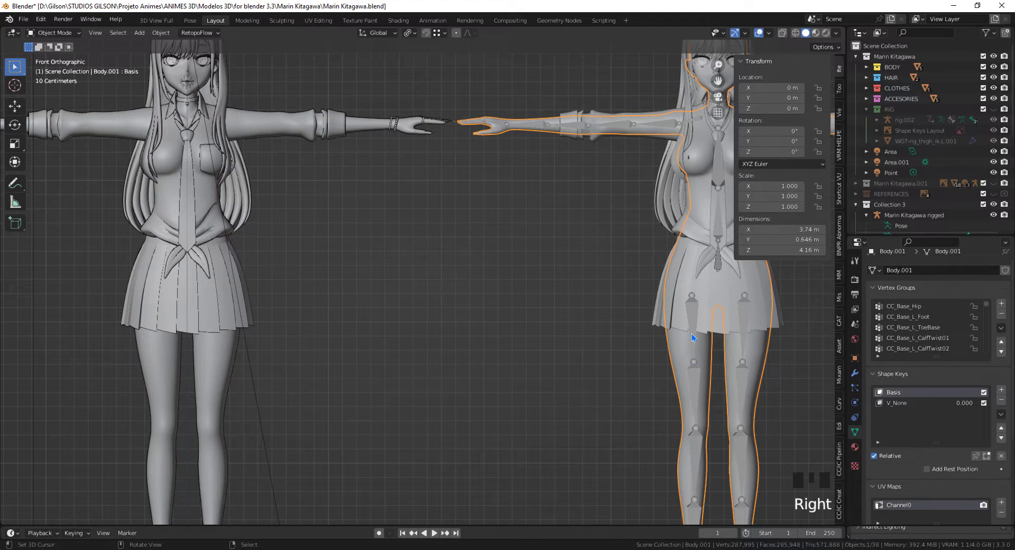
right_click(215, 372)
Select the imported skirt, hair and shirt in turn to examine their vertex groups
shift+middle_drag(369, 338, 391, 421)
right_click(778, 387)
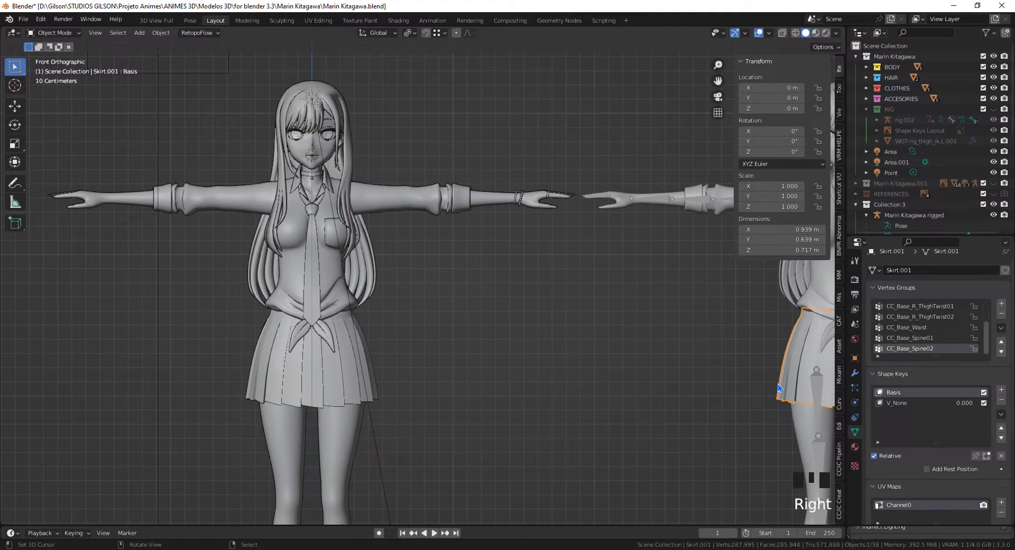
shift+middle_drag(755, 383, 460, 414)
right_click(515, 310)
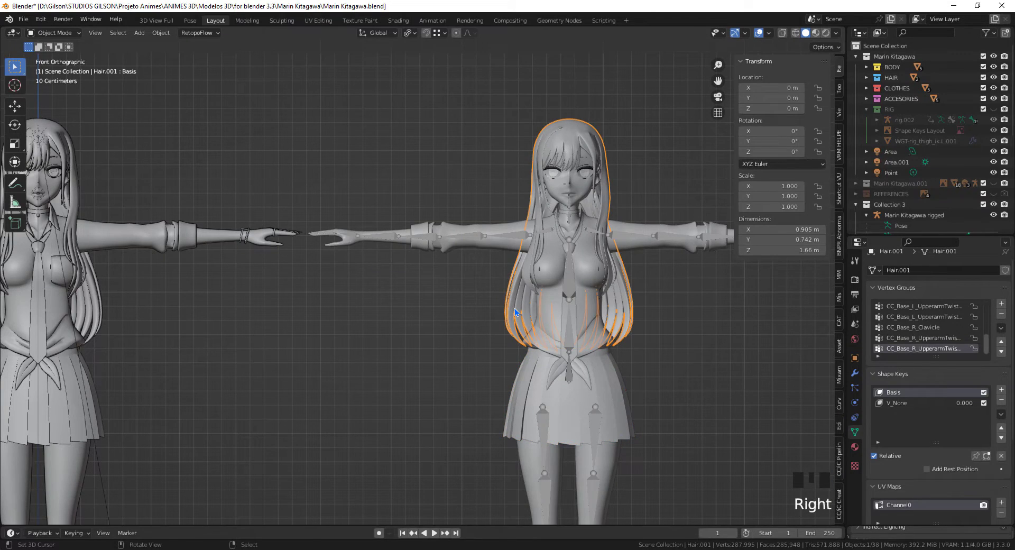
right_click(458, 224)
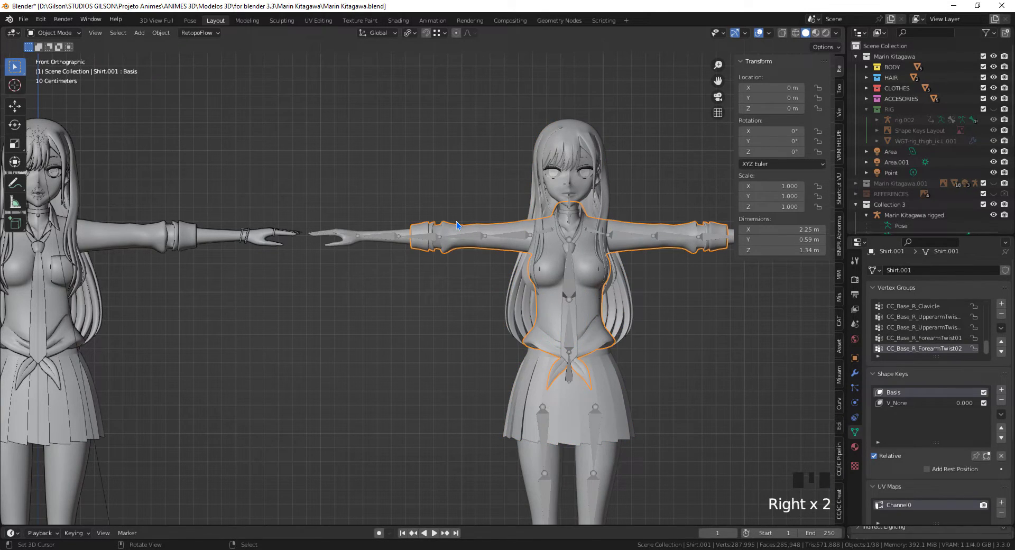
right_click(511, 401)
shift+middle_drag(459, 414, 449, 372)
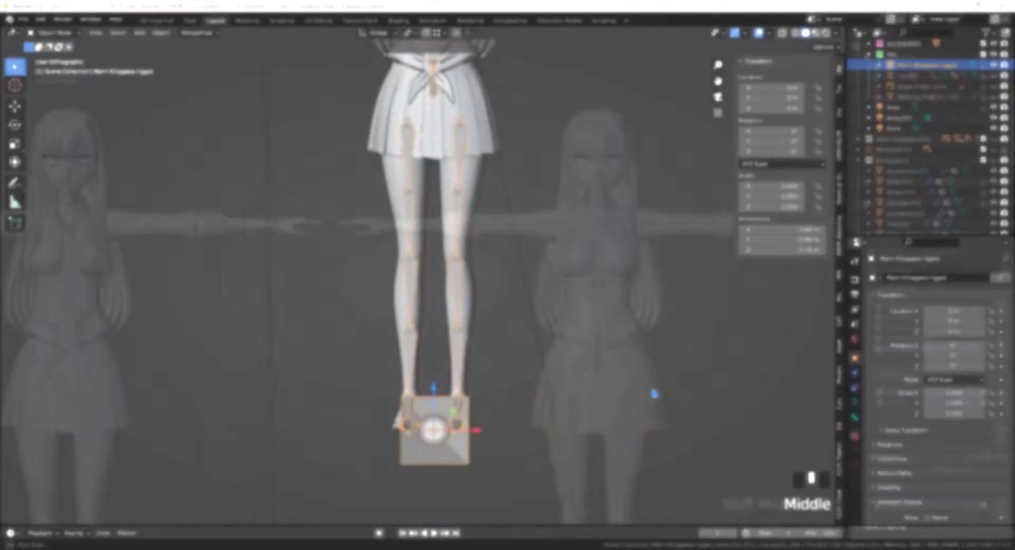
Inspect the imported armature on the original character from several angles, then select all visible meshes, lights and the rig
middle_drag(491, 441, 507, 448)
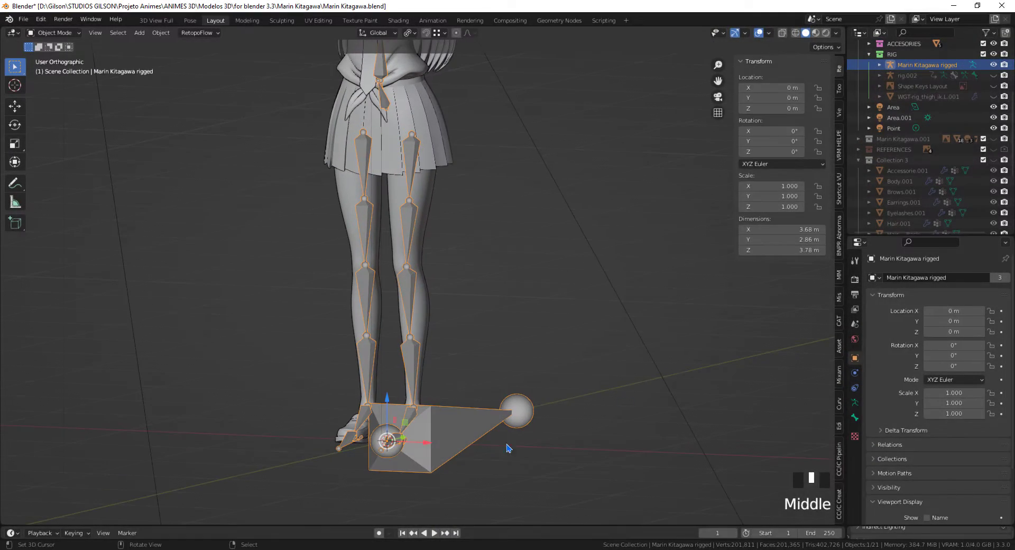
middle_drag(467, 418, 655, 389)
scroll(616, 375, up, 4)
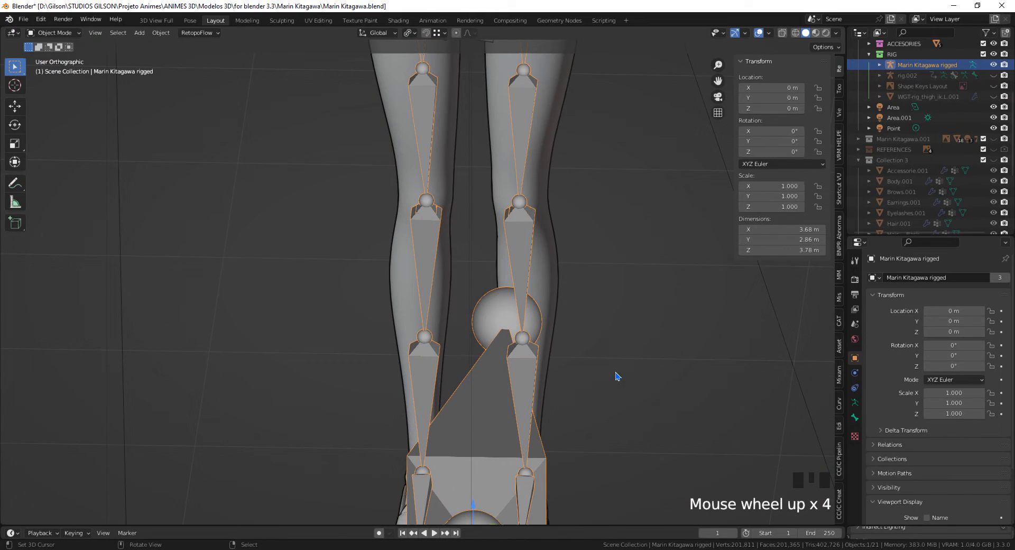
scroll(582, 301, down, 10)
scroll(544, 367, up, 6)
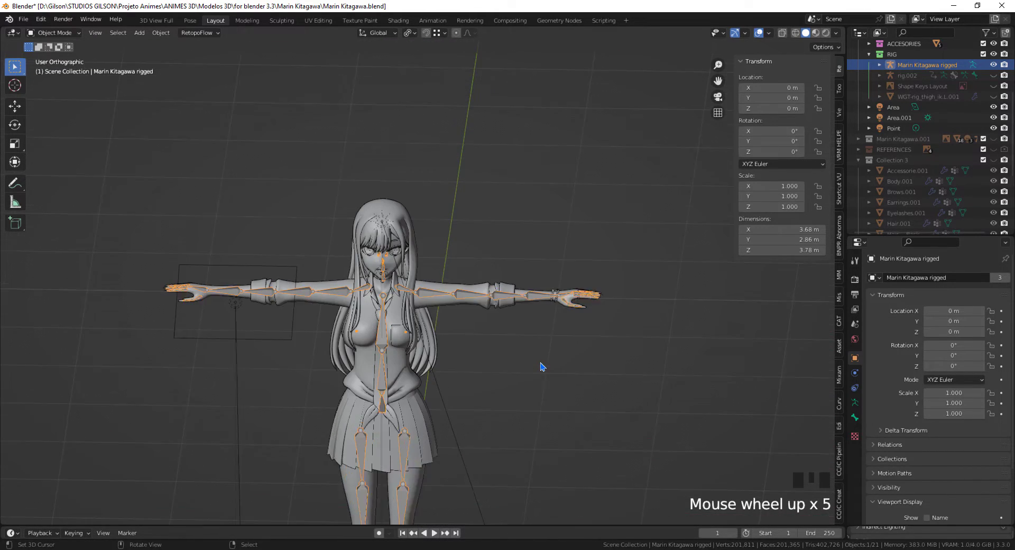
key(a)
key(a)
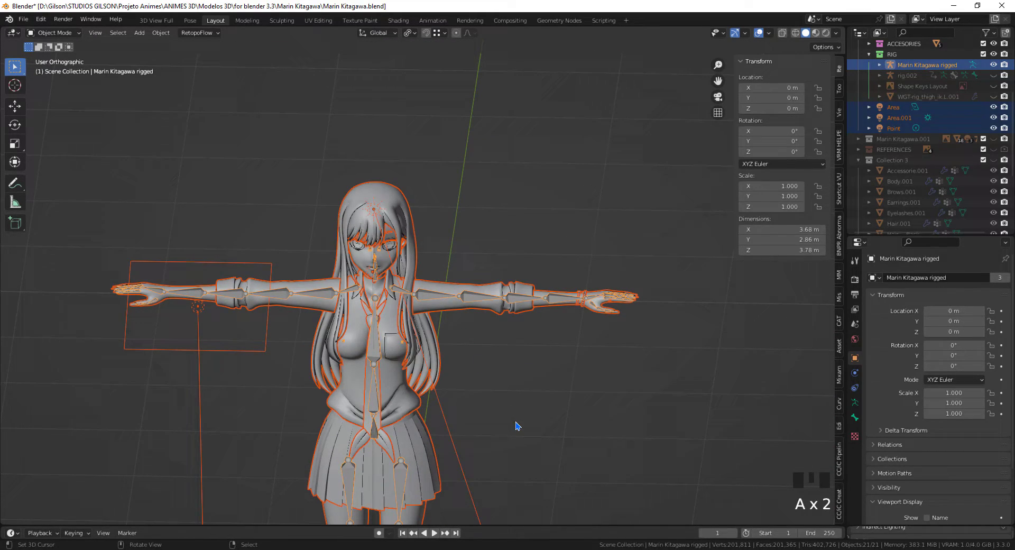
shift+middle_drag(516, 426, 353, 366)
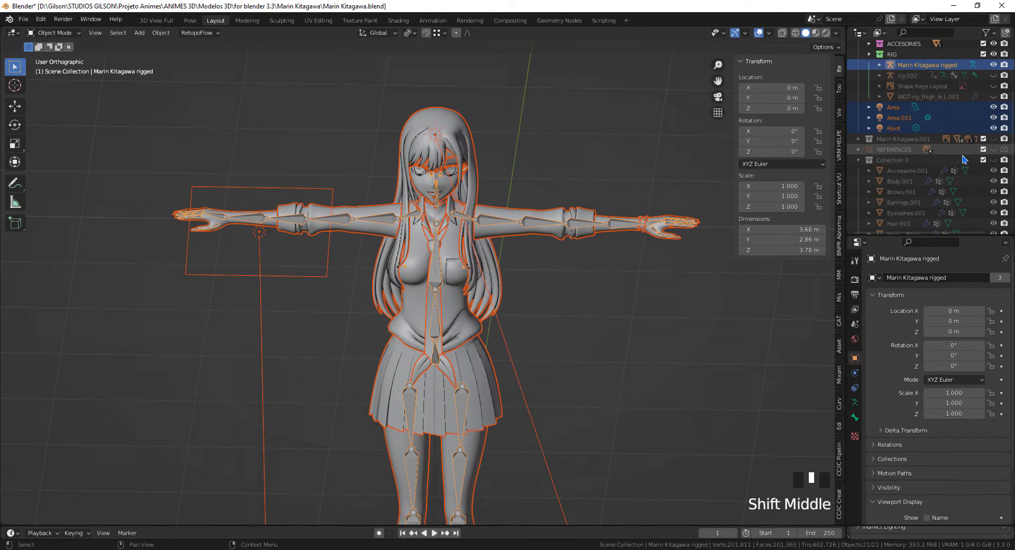
Hide the Area, Area.001 and Point lights and make the Marin Kitagawa rigged armature the active object
click(993, 127)
drag(994, 124, 993, 107)
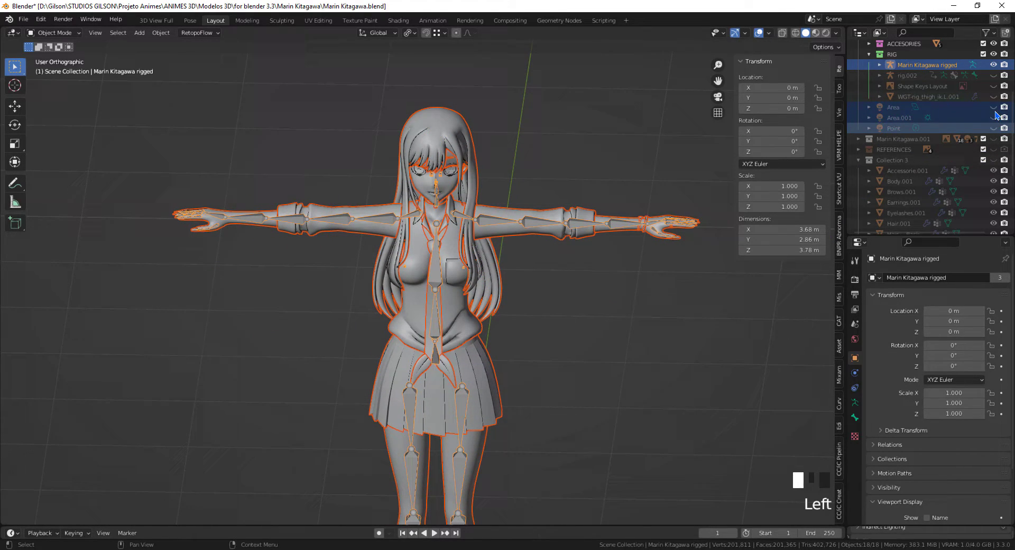
right_click(502, 421)
right_click(480, 437)
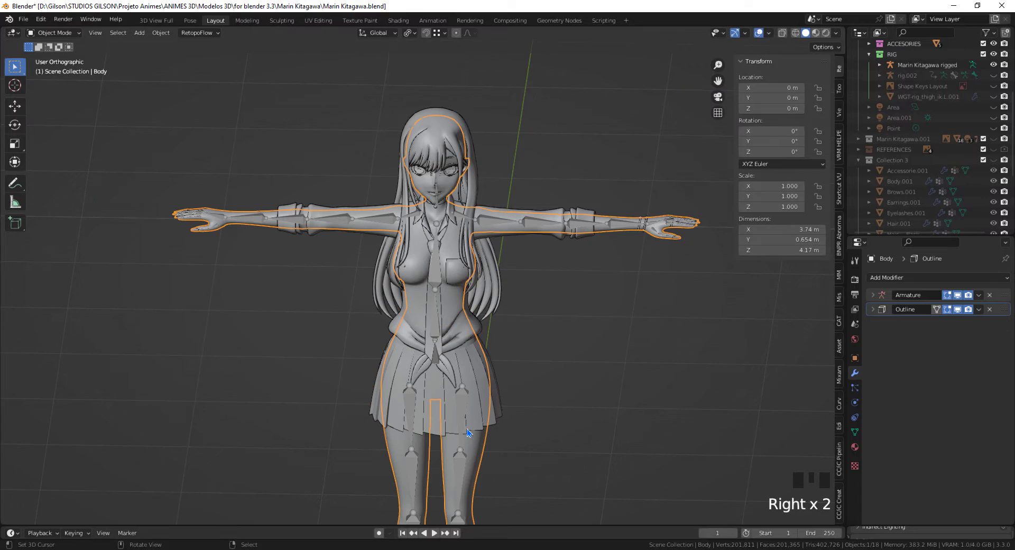
right_click(465, 432)
right_click(464, 432)
right_click(464, 431)
right_click(464, 432)
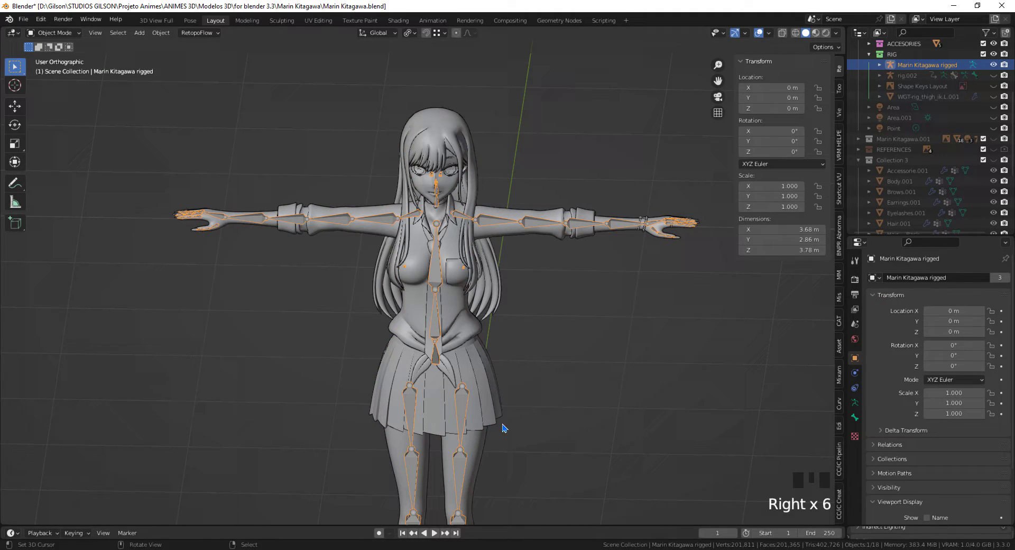
key(a)
key(a)
key(a)
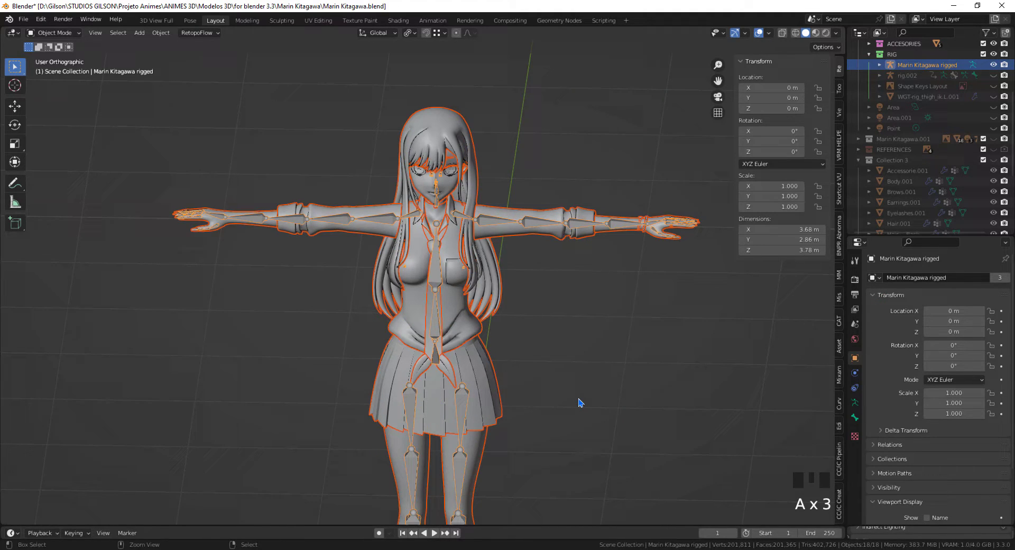
key(ctrl+j)
key(Escape)
key(ctrl+z)
key(ctrl+z)
Parent all visible character meshes to the Marin Kitagawa rigged armature using Object (Keep Transform)
right_click(471, 460)
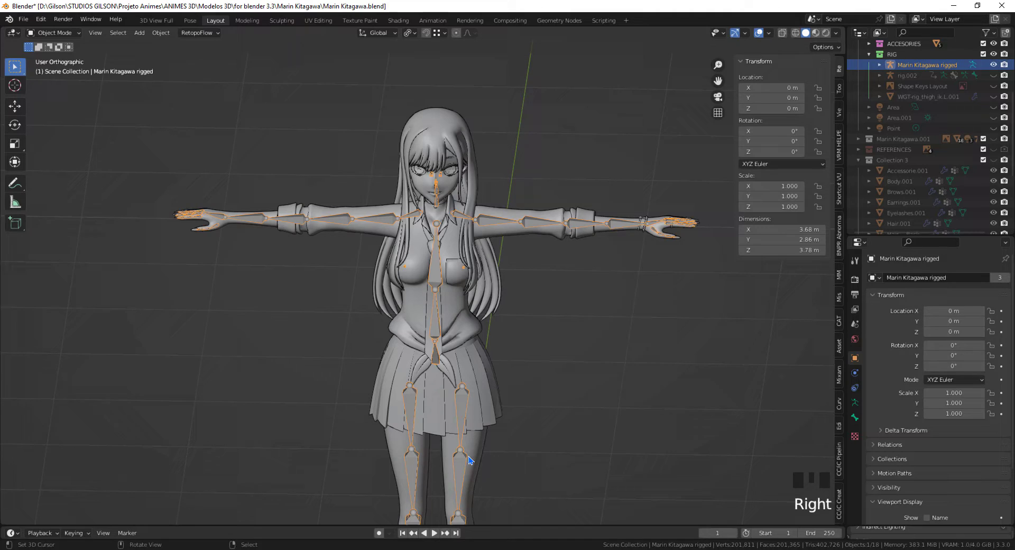
right_click(473, 460)
right_click(461, 468)
right_click(461, 469)
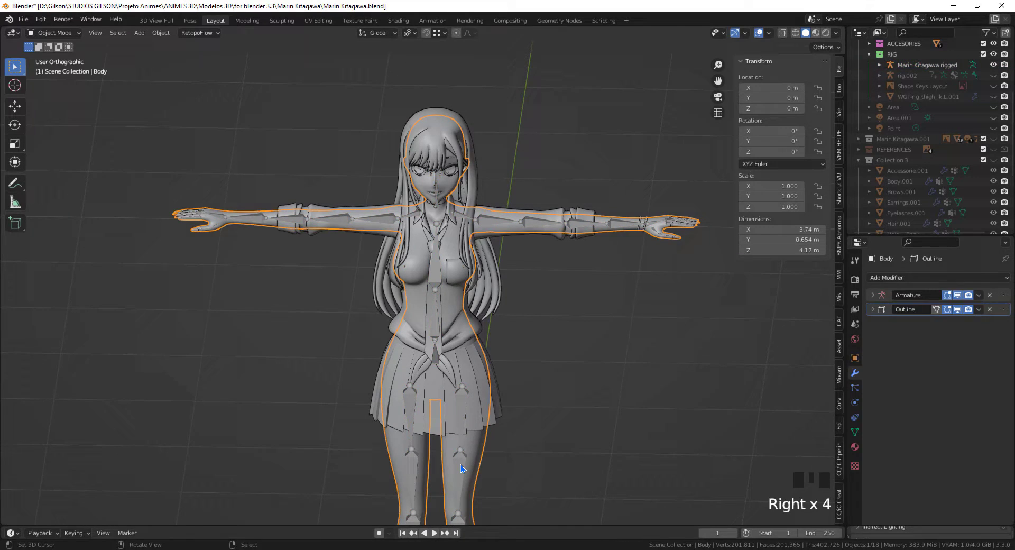
right_click(461, 469)
key(a)
key(a)
key(a)
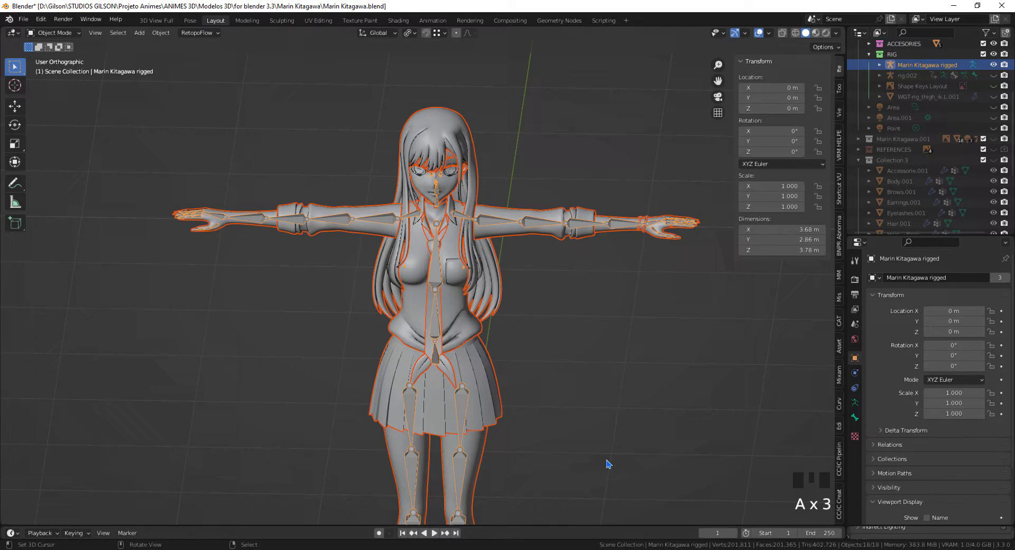
key(ctrl+p)
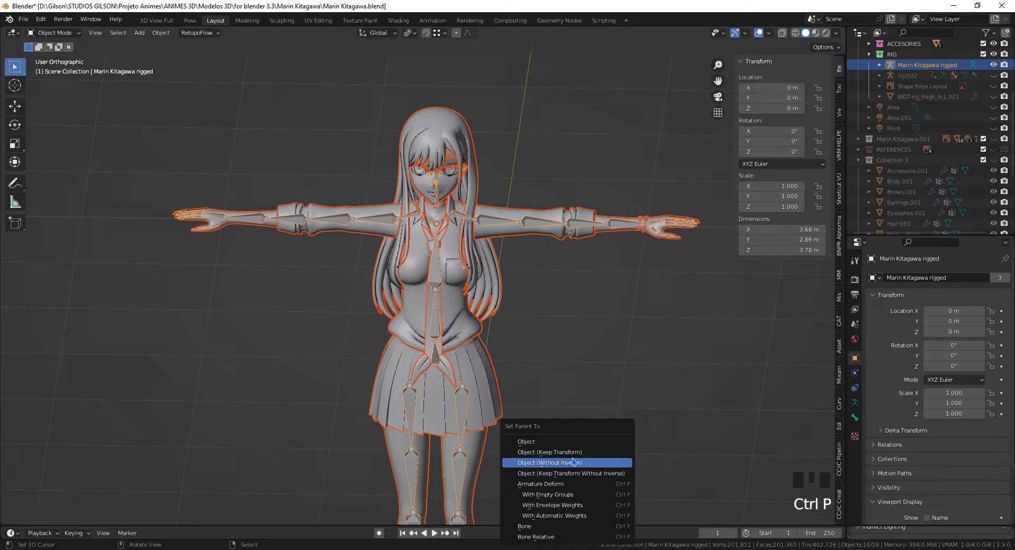
click(544, 453)
Test the parenting by moving the armature near the feet and cancelling each move
scroll(546, 460, down, 2)
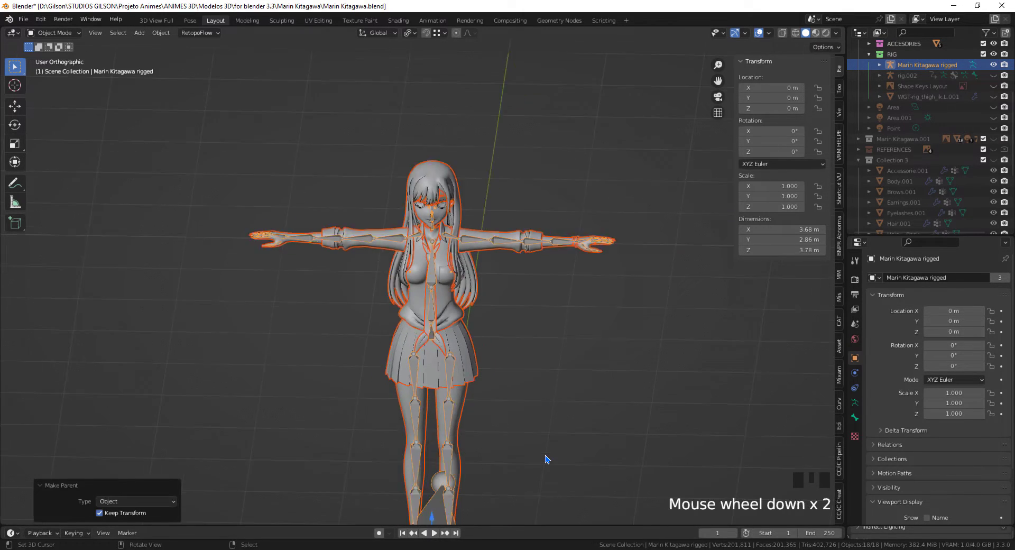
shift+middle_drag(546, 459, 543, 364)
scroll(475, 398, up, 4)
key(g)
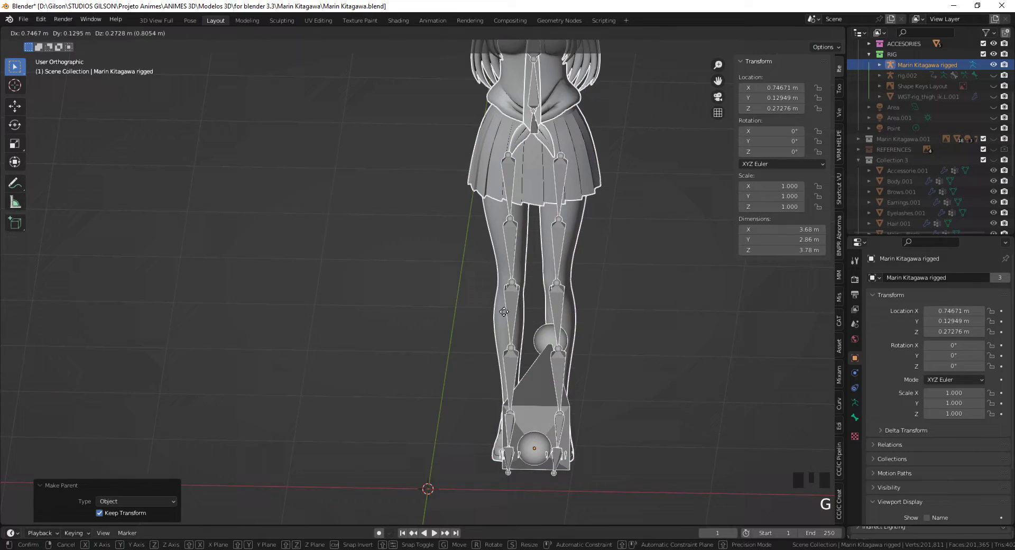
right_click(513, 388)
right_click(432, 468)
key(g)
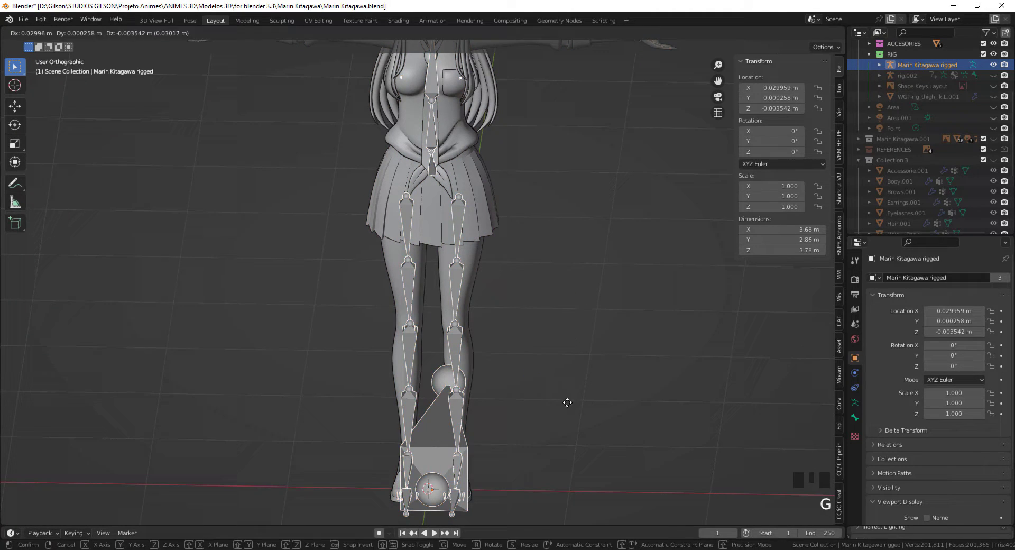
right_click(445, 354)
Set the skirt's Armature modifier object to the Marin Kitagawa rigged armature by sampling it in the viewport
scroll(444, 354, down, 4)
shift+middle_drag(565, 359, 573, 345)
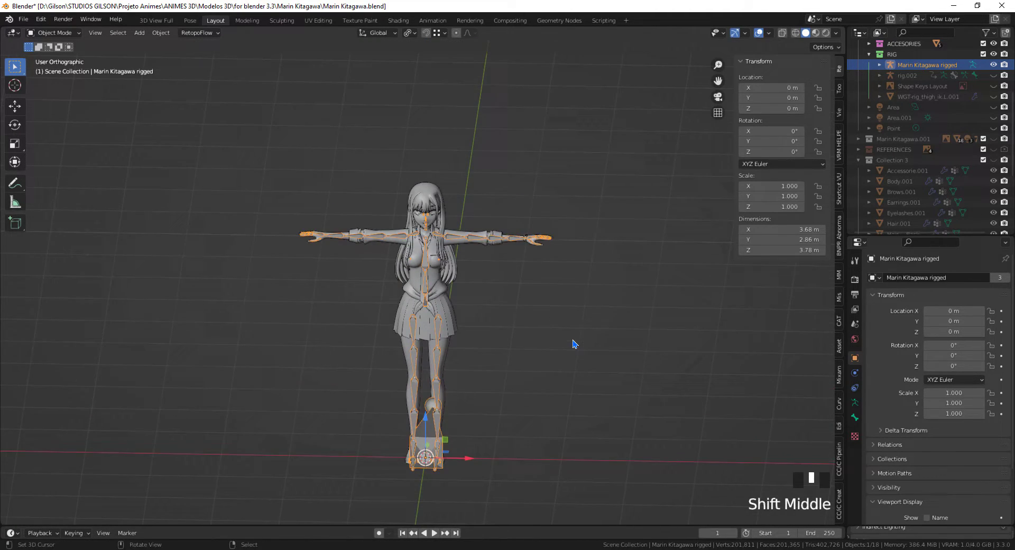
scroll(575, 345, up, 3)
right_click(474, 364)
right_click(492, 363)
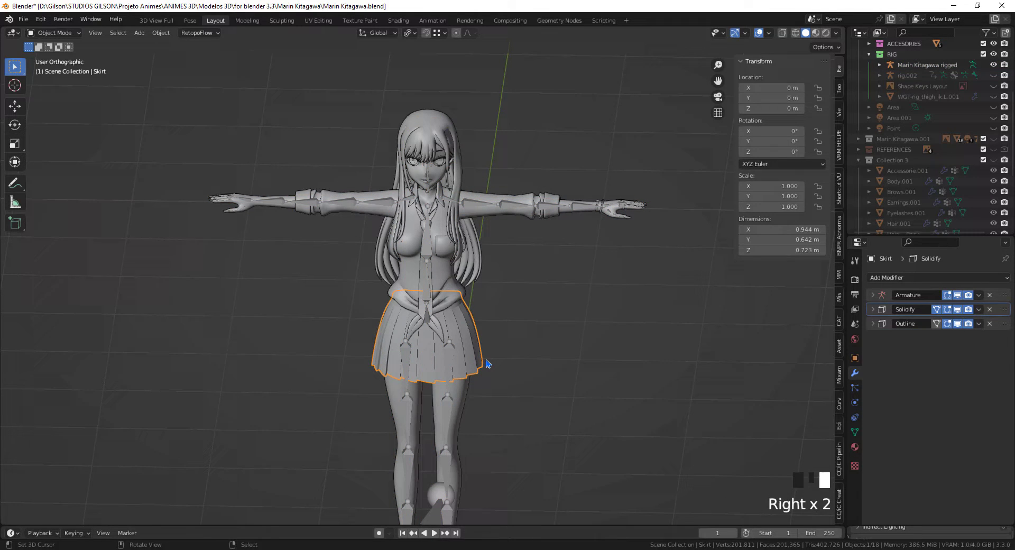
click(872, 296)
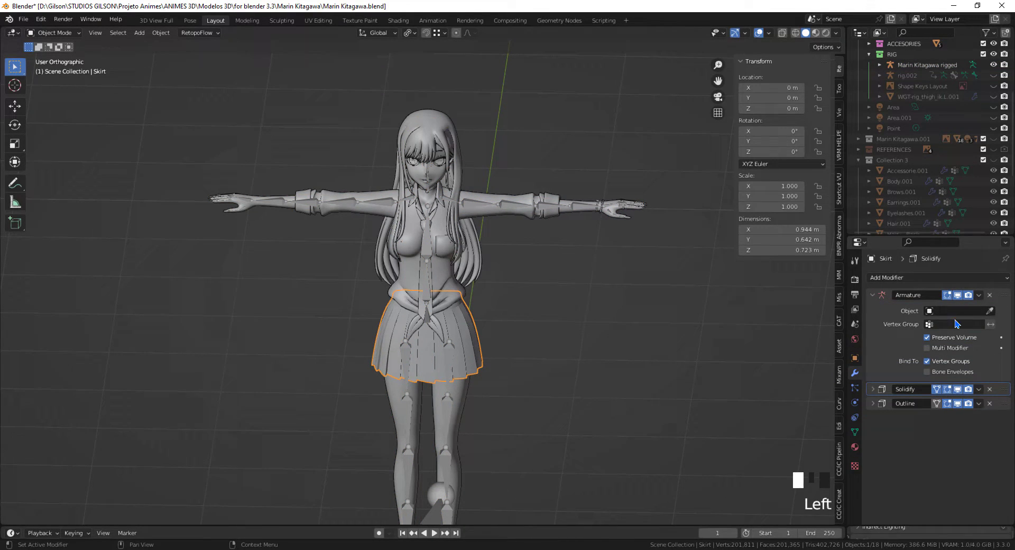
shift+middle_drag(517, 385, 517, 277)
click(991, 311)
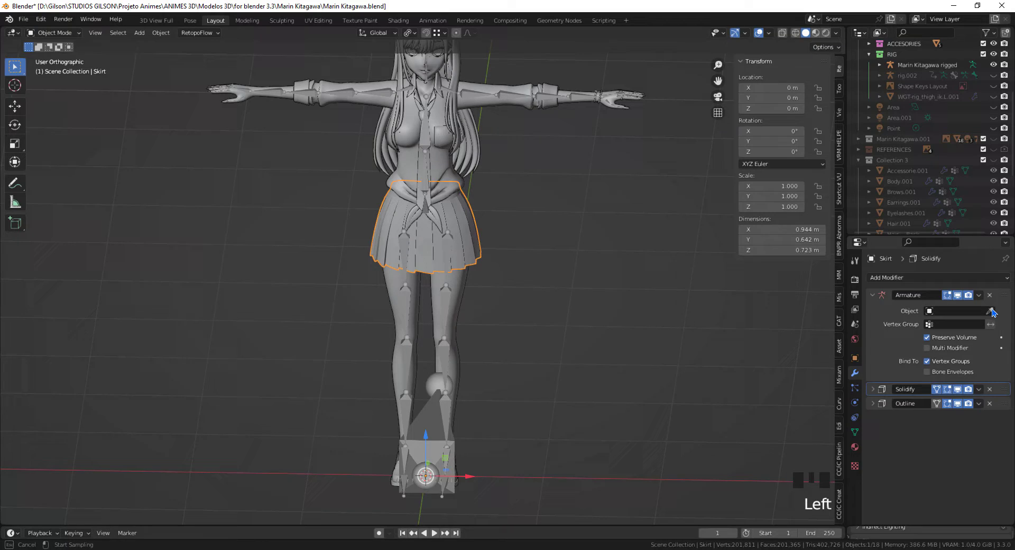
click(431, 412)
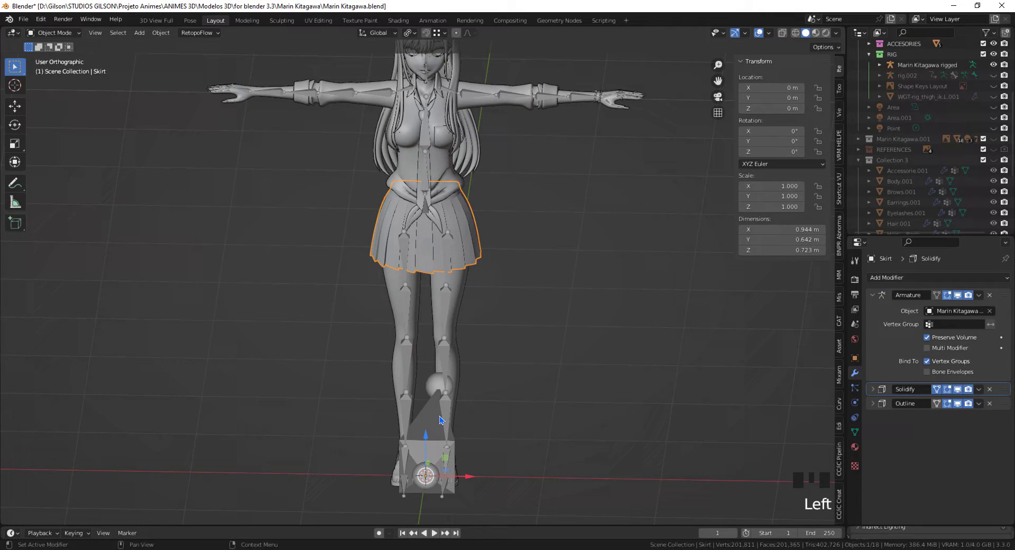
Copy the skirt's Armature modifier object to all selected meshes and check the shirt's modifiers
key(a)
key(a)
key(a)
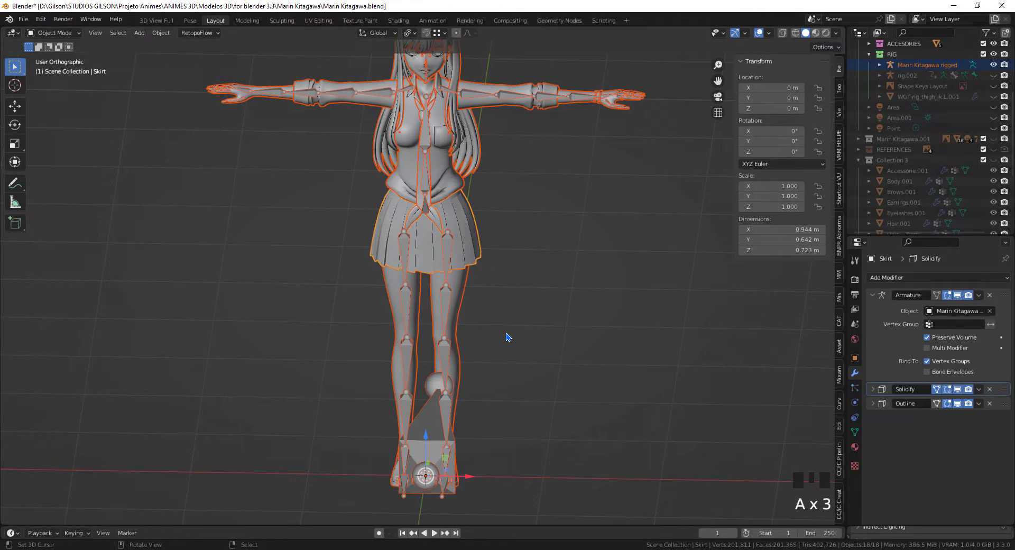
right_click(959, 314)
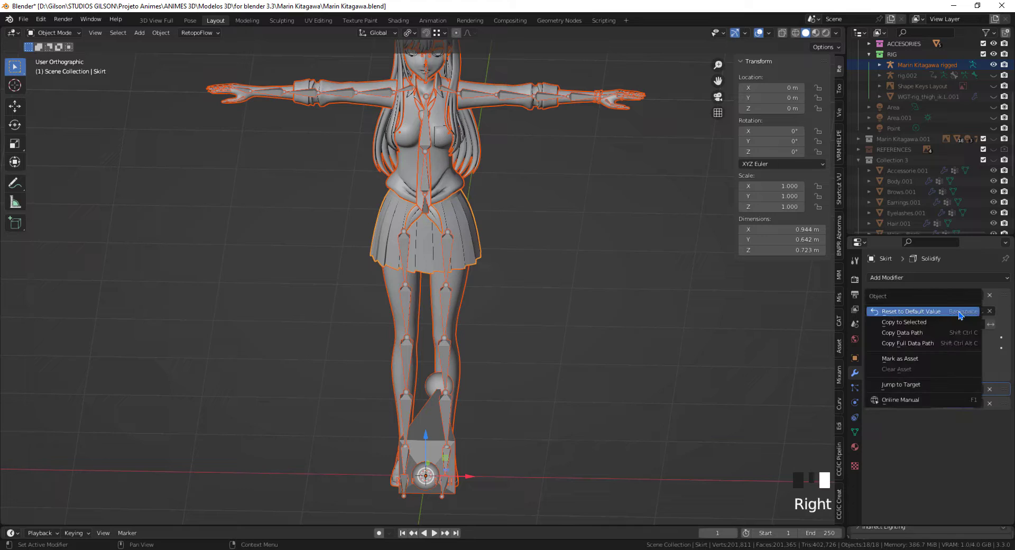
click(909, 323)
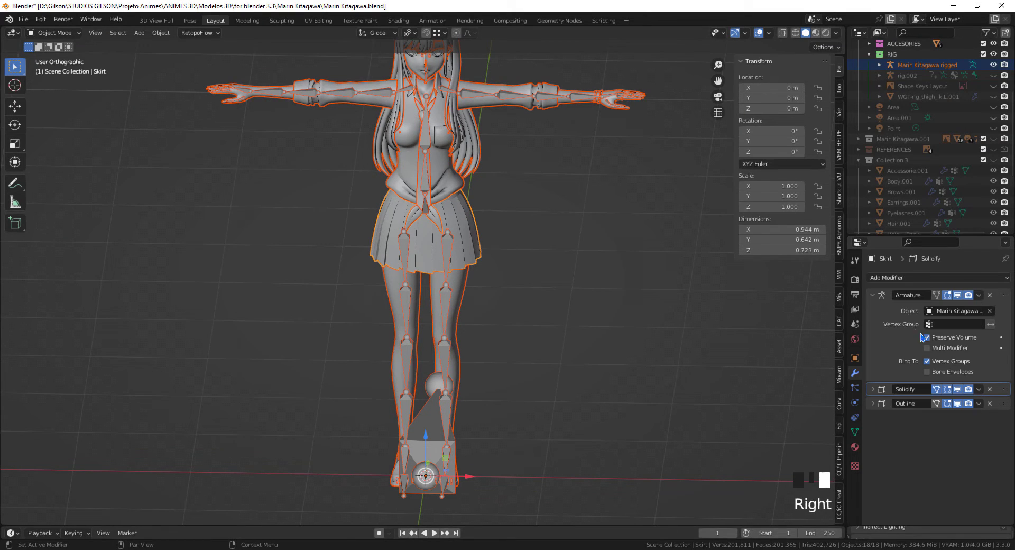
right_click(470, 288)
right_click(475, 272)
shift+middle_drag(475, 276, 542, 370)
right_click(532, 211)
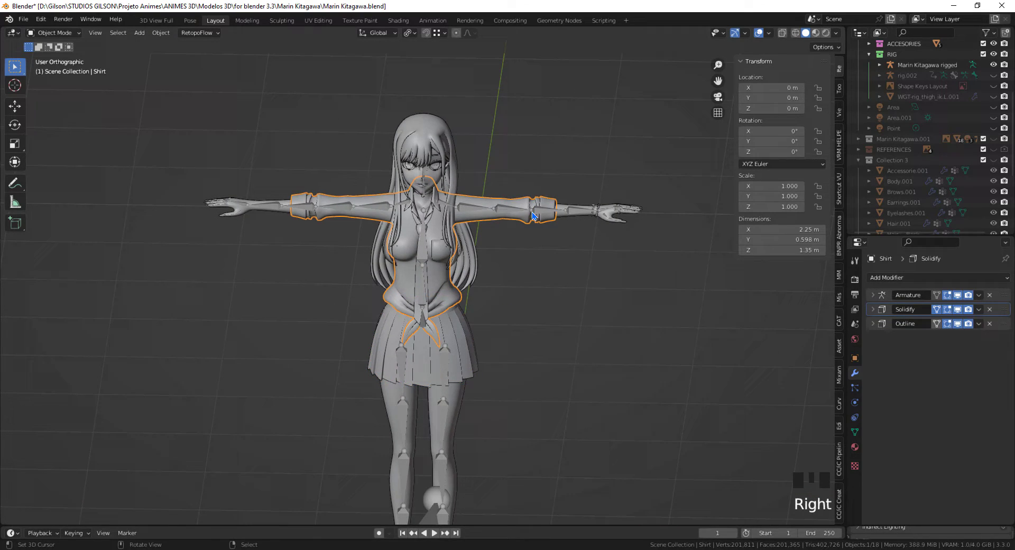
Test moving the whole armature with its meshes in front view and cancel the move
key(KP_1)
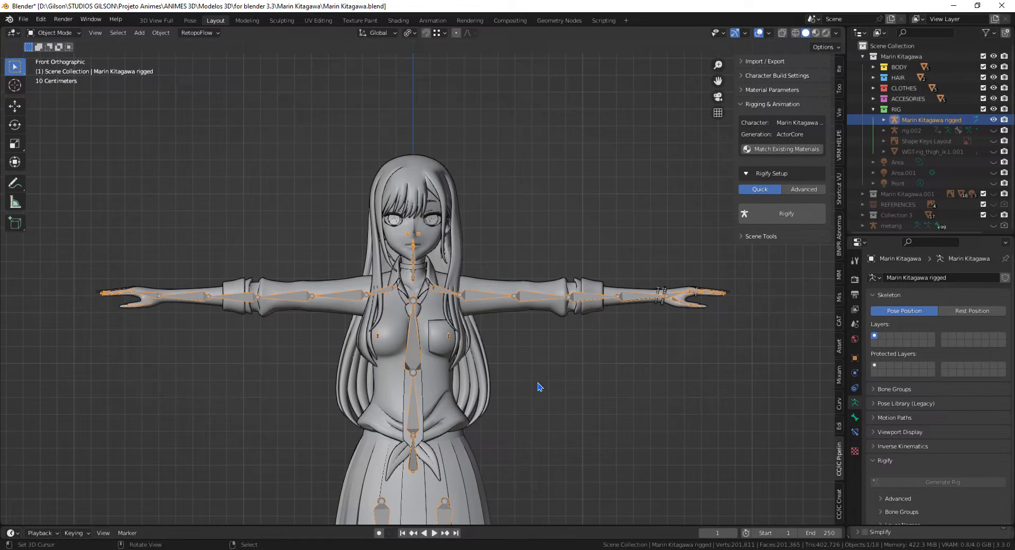
key(g)
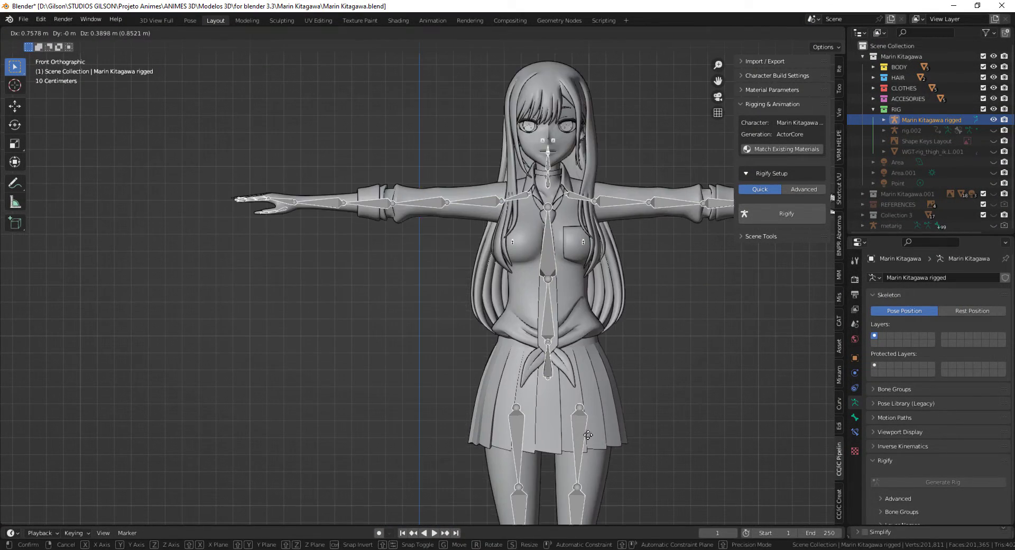
scroll(410, 319, down, 5)
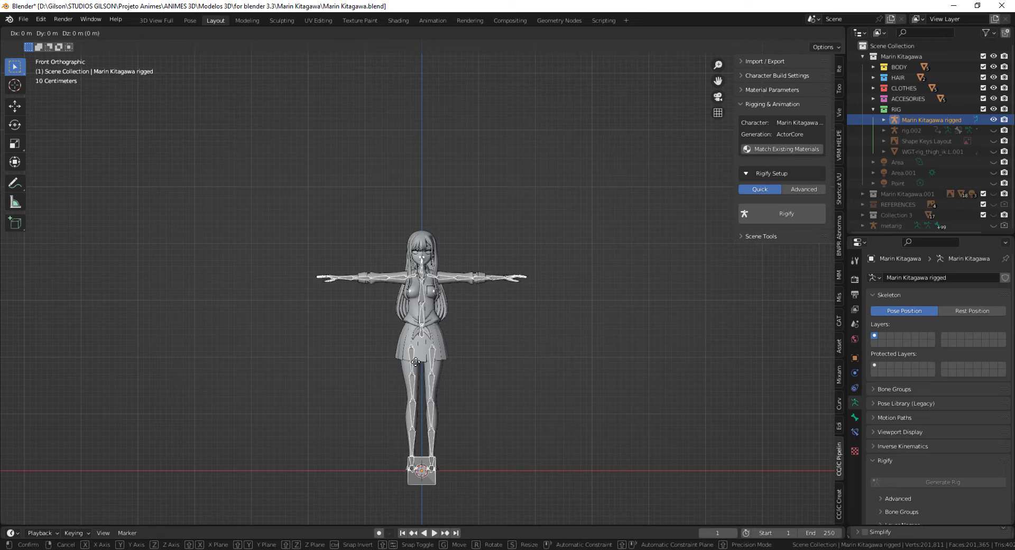
key(Escape)
Switch the armature to Pose Mode and test moving the root bone, cancelling the move
click(55, 33)
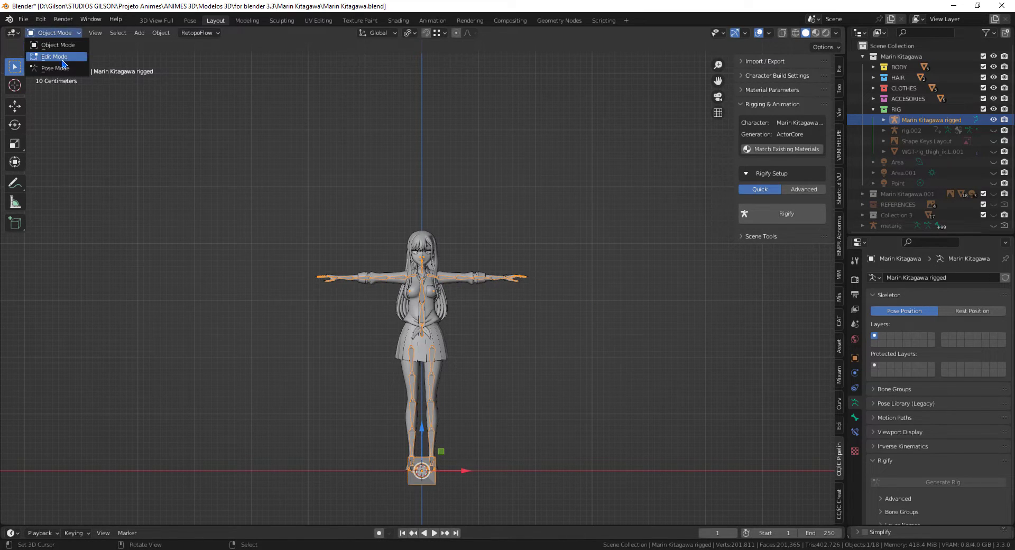
click(53, 67)
click(427, 488)
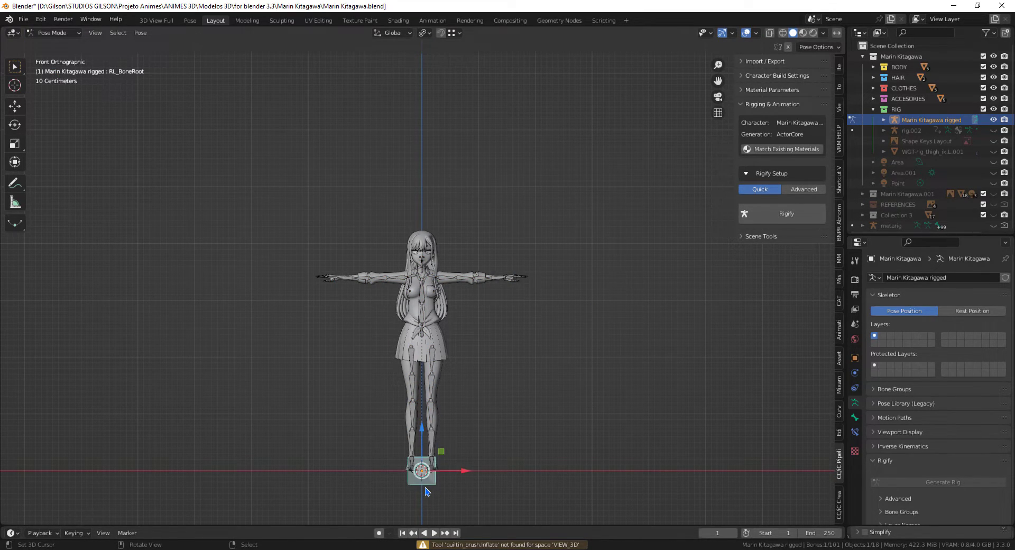
key(g)
key(Escape)
Test the arm deformation by rotating the left and right upper arm bones in turn, cancelling each rotation
scroll(544, 373, up, 8)
right_click(539, 337)
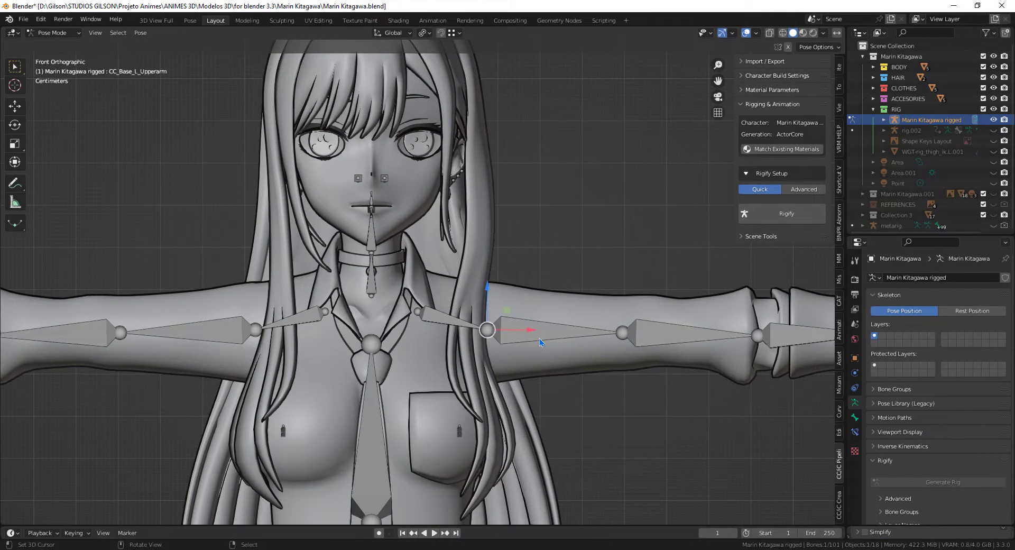
scroll(539, 338, down, 5)
shift+middle_drag(603, 410, 515, 389)
key(r)
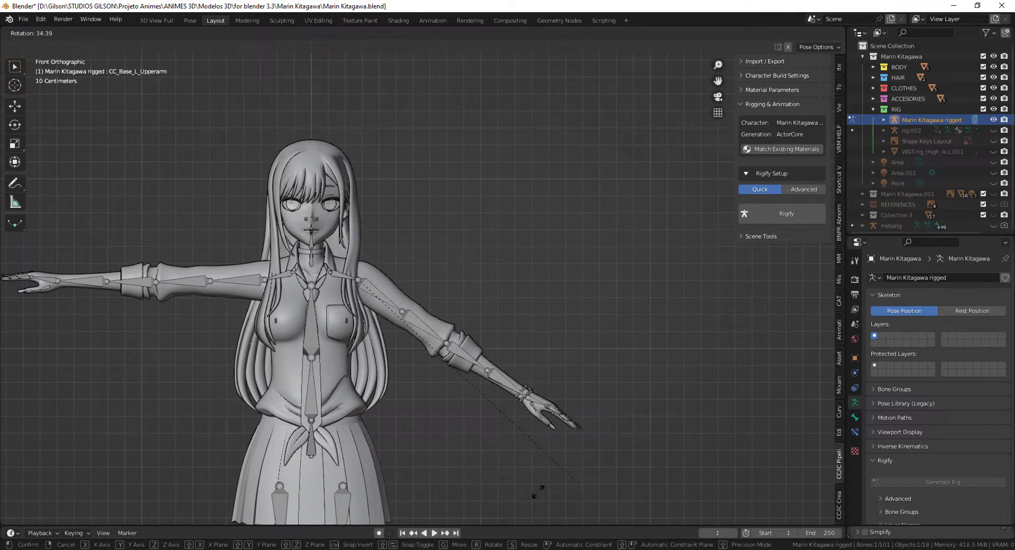
key(Escape)
right_click(233, 293)
key(r)
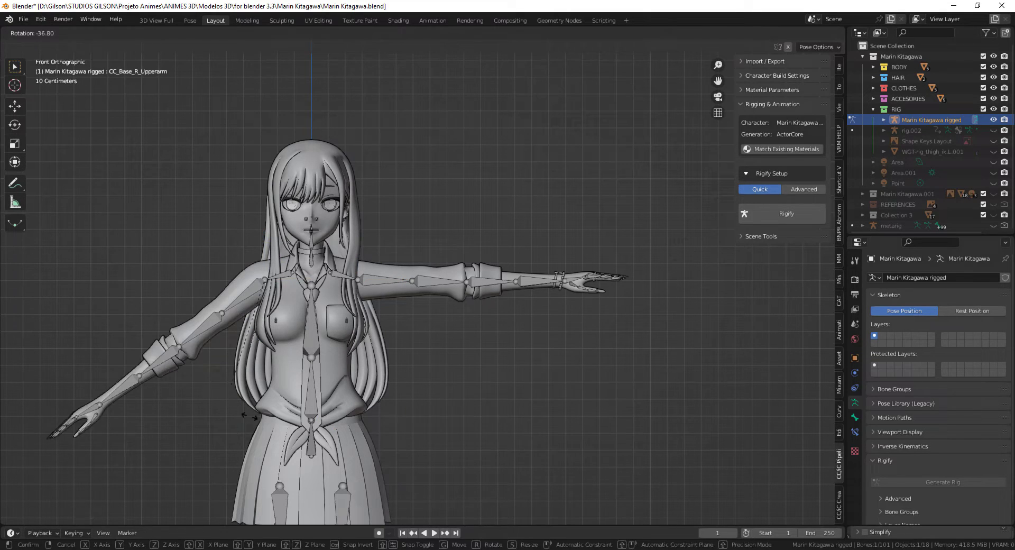
right_click(257, 425)
Test the head and hair deformation by rotating the lower and upper neck bones, cancelling each rotation
shift+middle_drag(381, 359, 393, 369)
scroll(394, 370, up, 4)
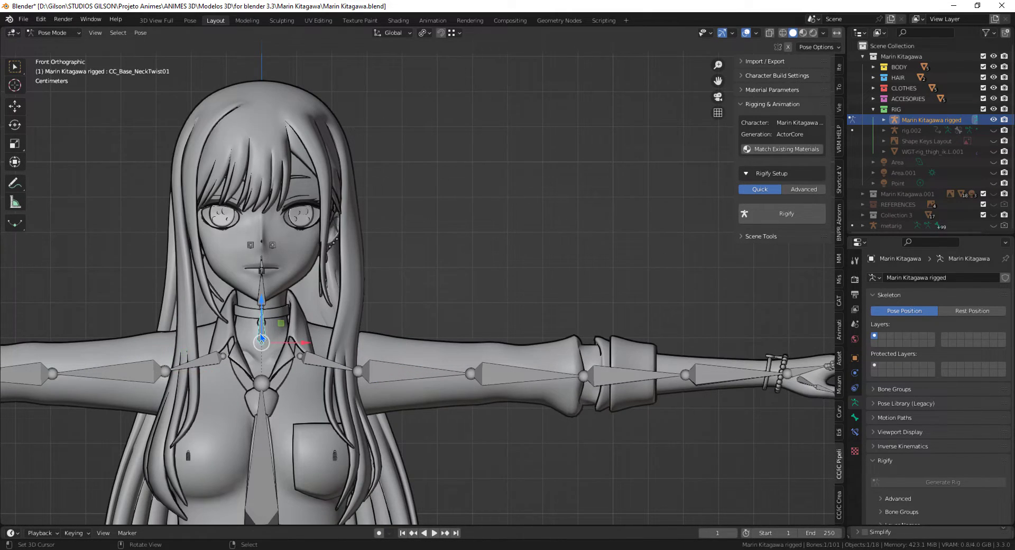
key(r)
right_click(272, 343)
click(262, 310)
key(r)
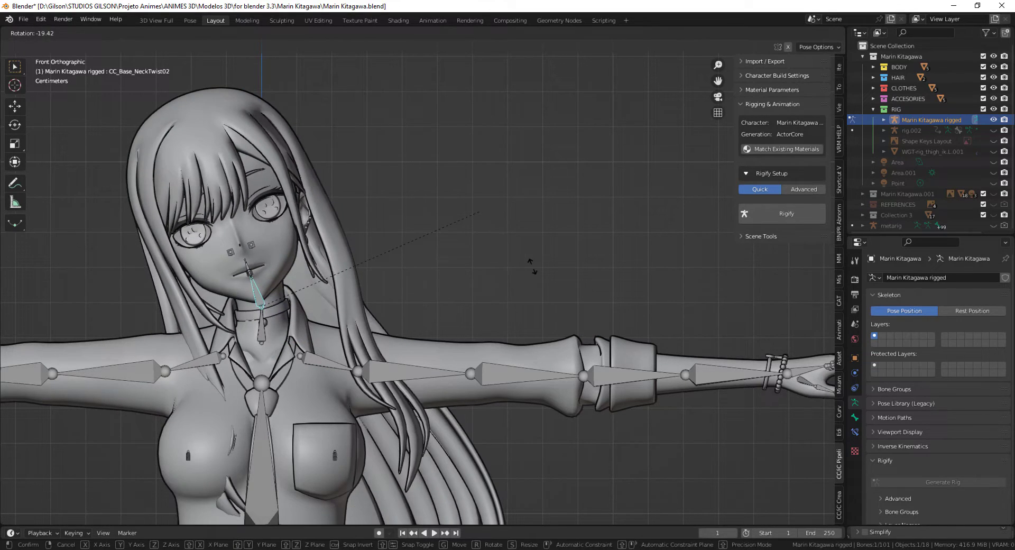
right_click(521, 412)
Test the leg and skirt deformation by rotating the left thigh bone, cancelling each rotation
scroll(390, 256, down, 4)
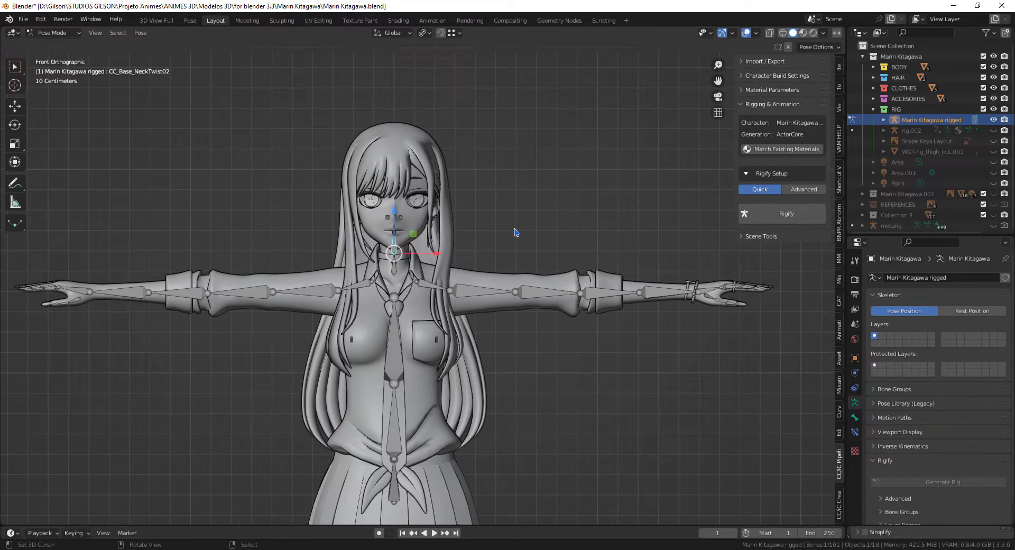
shift+middle_drag(526, 438, 563, 159)
right_click(470, 325)
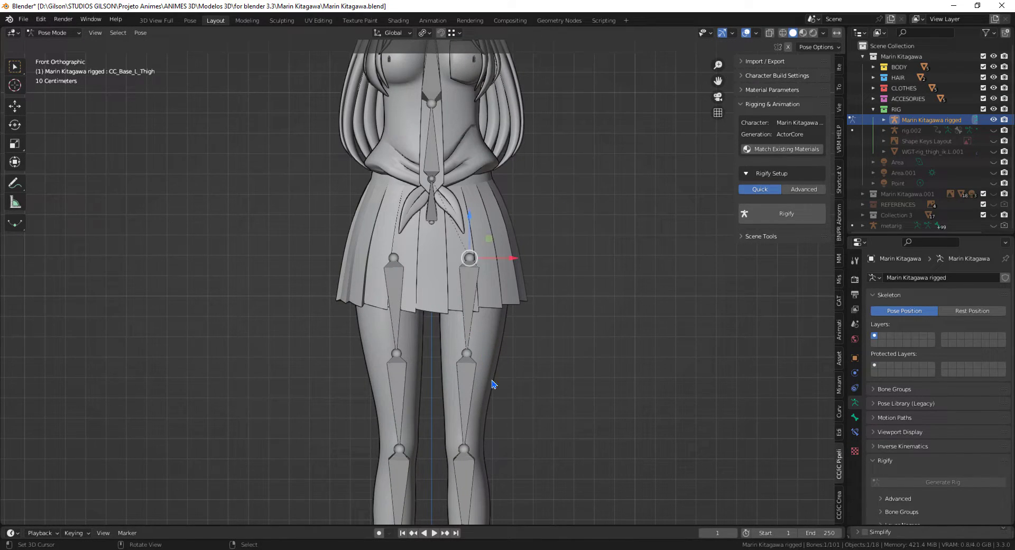
key(r)
right_click(574, 421)
key(r)
right_click(598, 354)
Return the armature to Object Mode with the character's upper body in view
shift+middle_drag(607, 260, 583, 483)
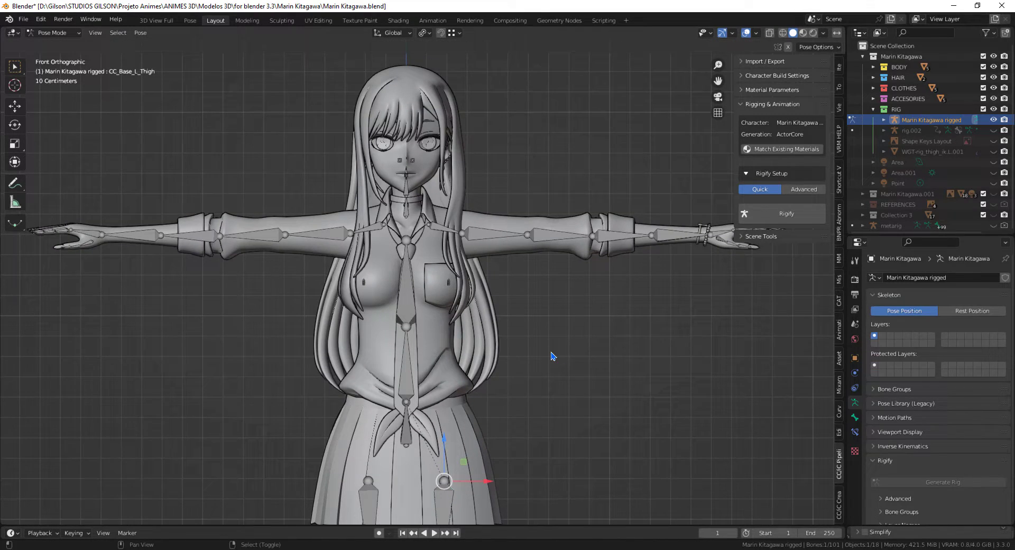
shift+middle_drag(552, 355, 538, 382)
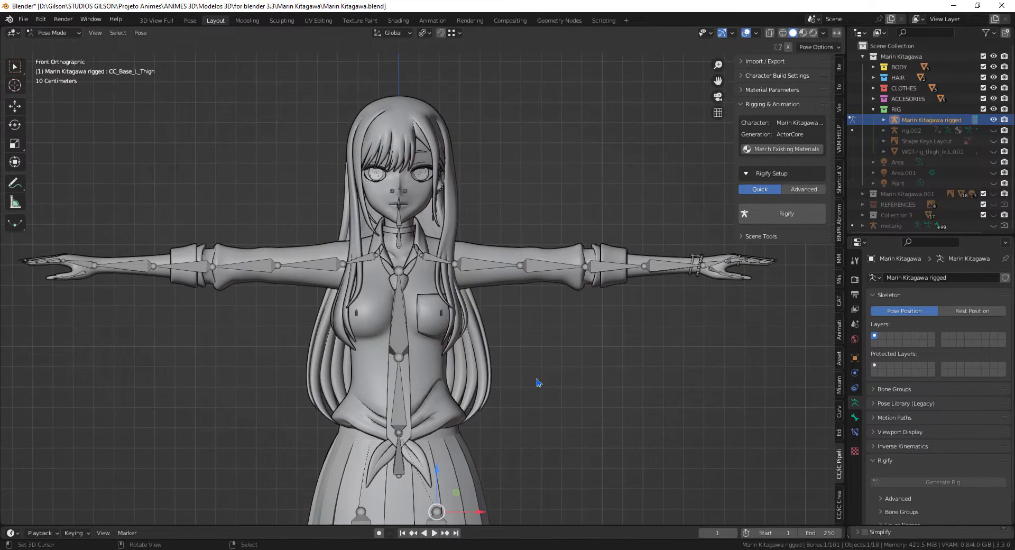
click(60, 32)
click(58, 47)
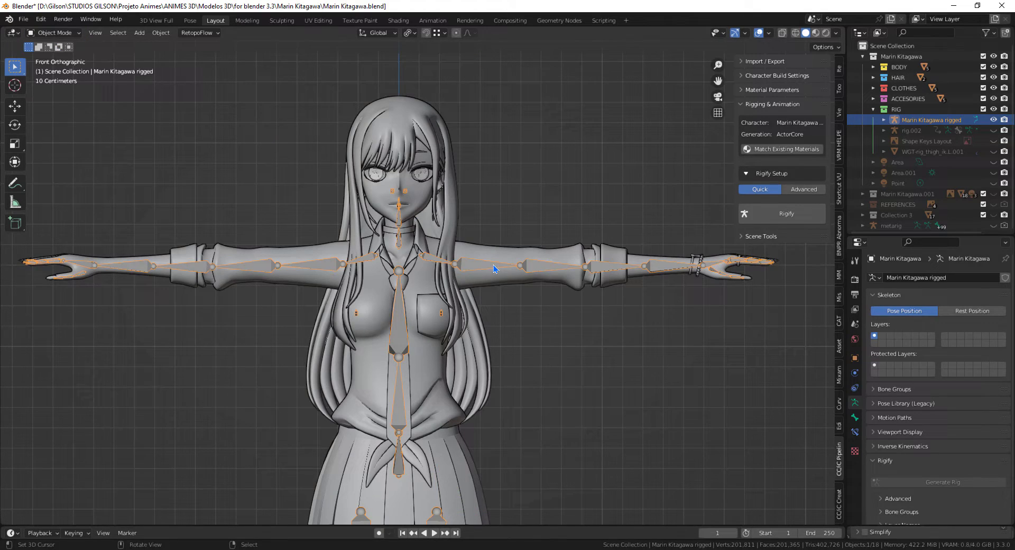
Generate a Rigify control rig from the Marin Kitagawa armature with the Quick setup
click(775, 215)
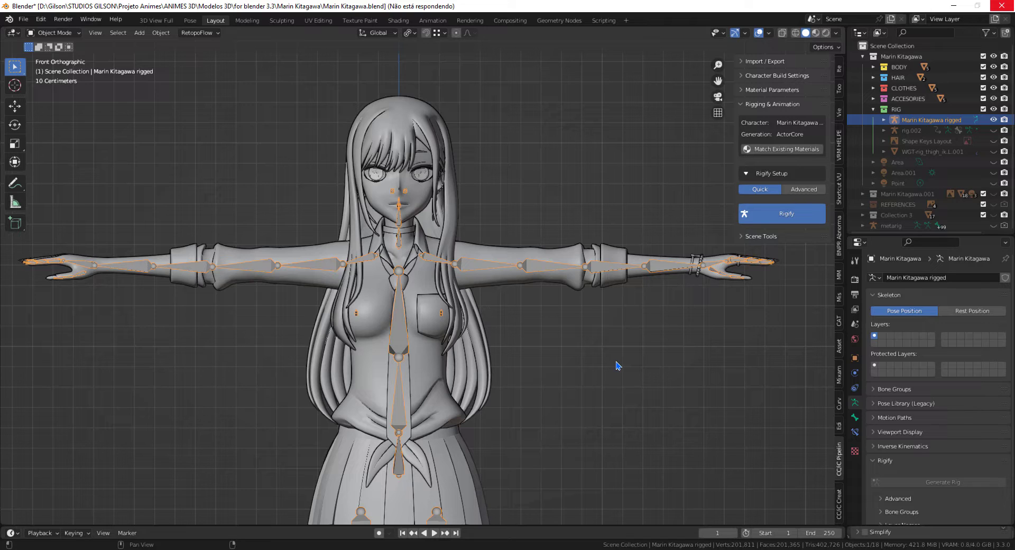
scroll(532, 358, down, 4)
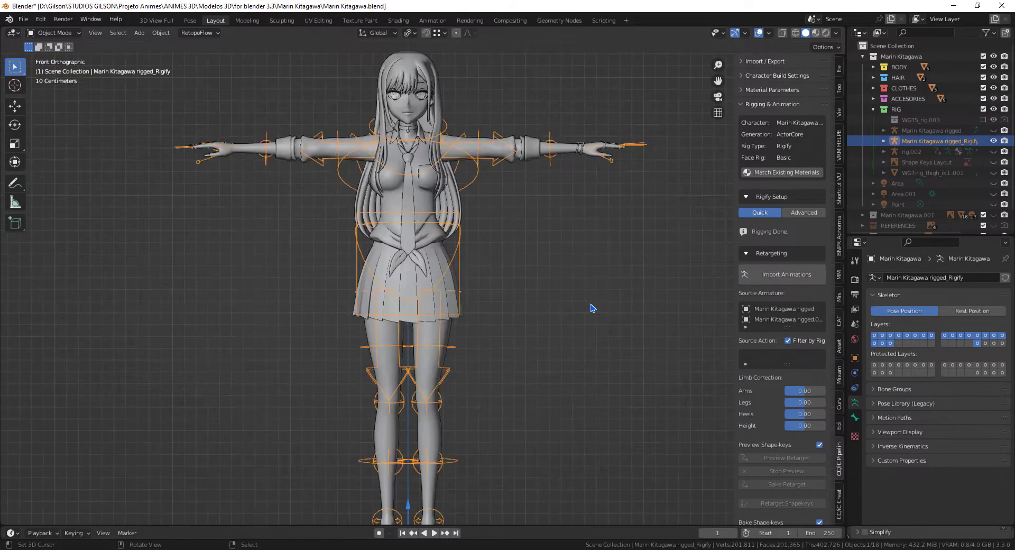
middle_drag(587, 307, 528, 271)
scroll(560, 331, up, 3)
scroll(527, 180, up, 2)
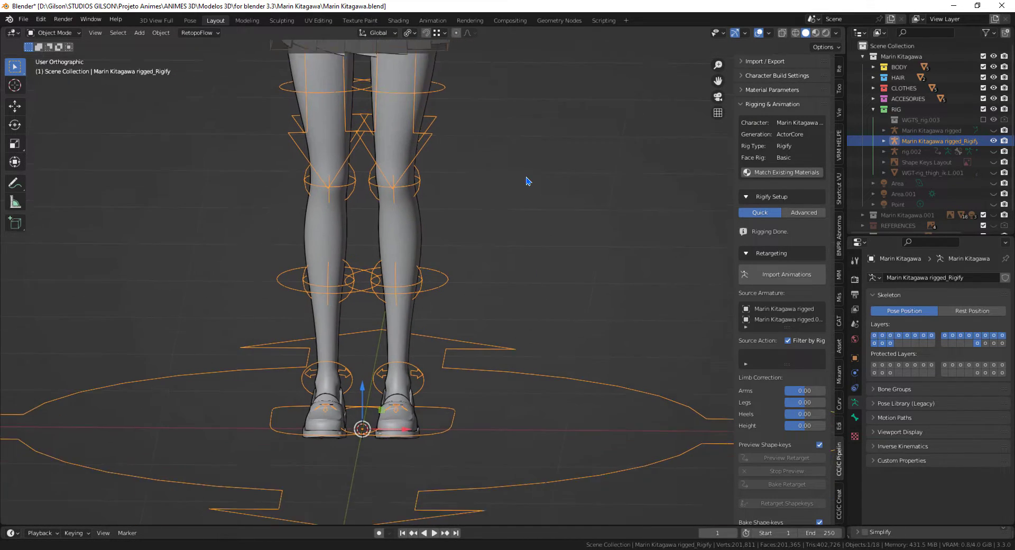
scroll(527, 180, down, 1)
scroll(508, 324, up, 3)
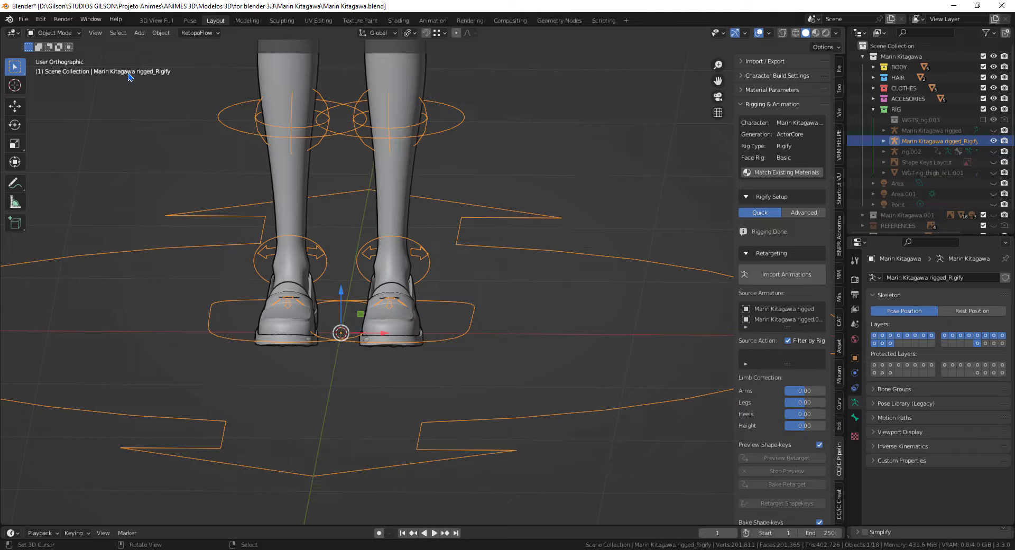
Switch the Rigify rig to Pose Mode and test the left foot IK control by moving it, cancelling the move
click(53, 33)
click(50, 54)
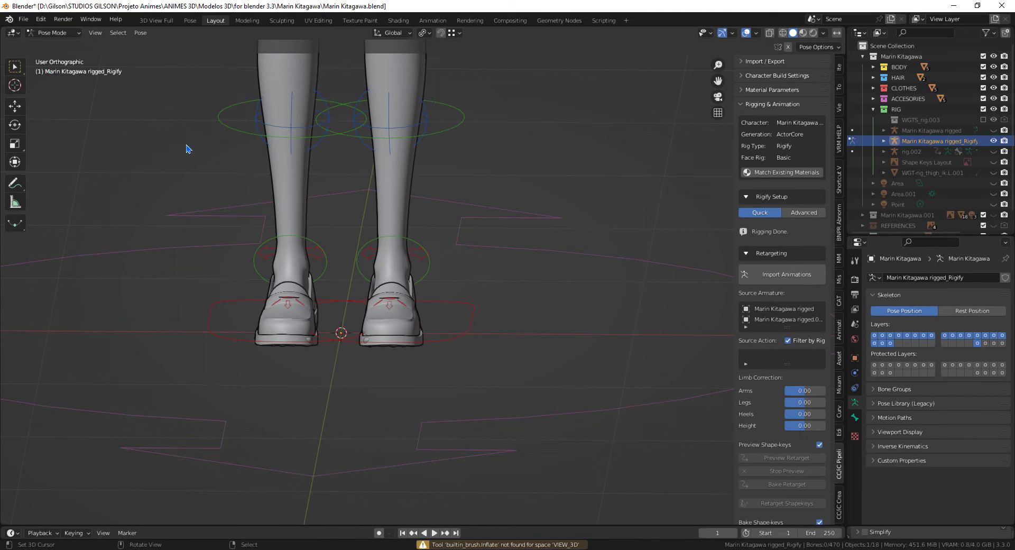
right_click(471, 307)
scroll(484, 357, down, 3)
shift+middle_drag(484, 358, 489, 481)
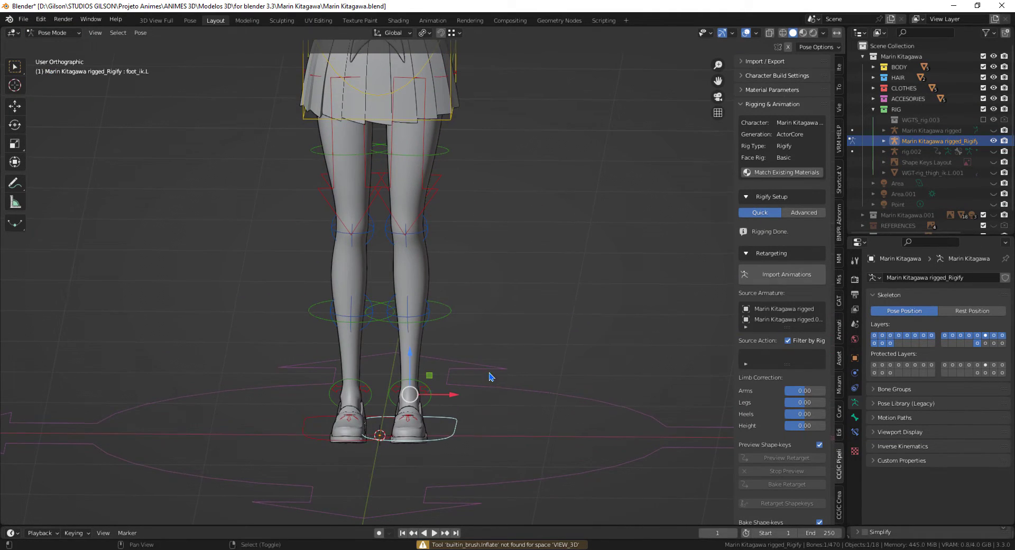
shift+middle_drag(491, 376, 491, 420)
key(g)
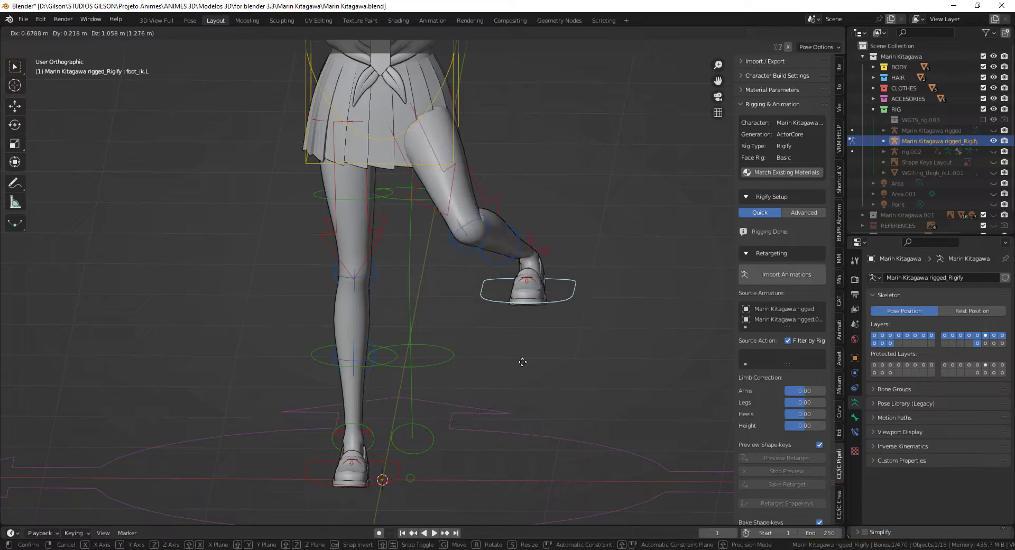
right_click(582, 389)
Test the arm deformation by moving the left hand IK control, cancelling the move
scroll(578, 389, down, 2)
shift+middle_drag(556, 143, 507, 389)
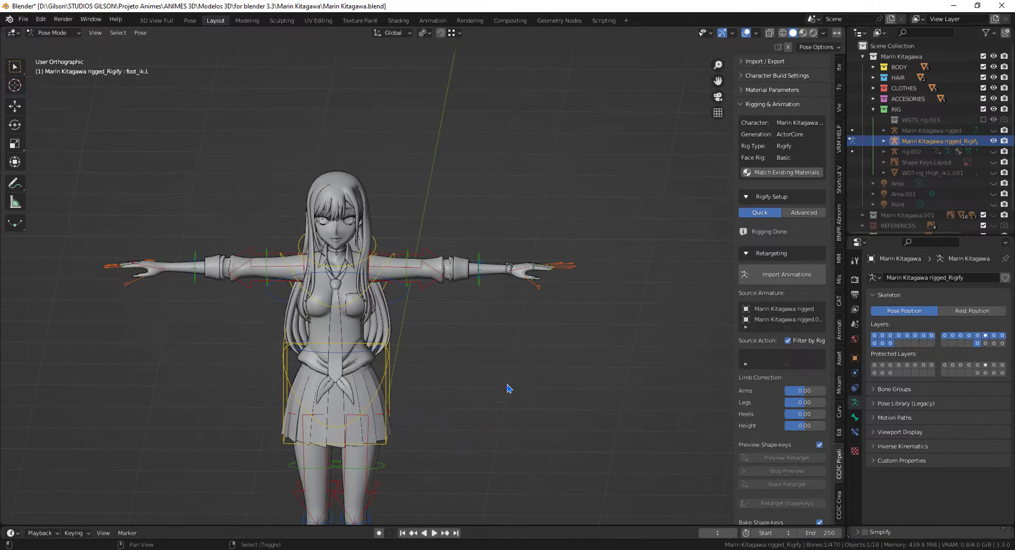
scroll(552, 343, up, 3)
middle_drag(595, 338, 579, 358)
click(570, 332)
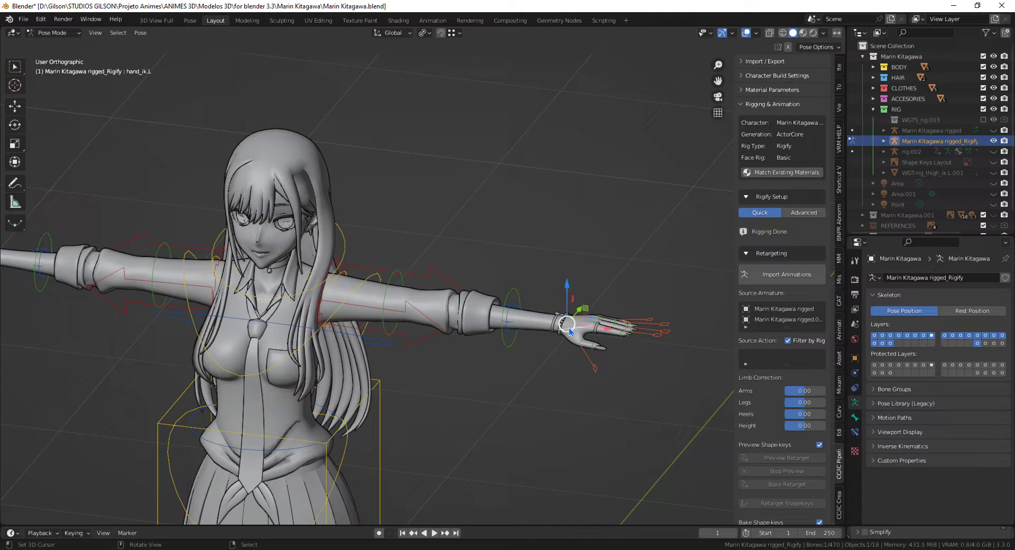
key(g)
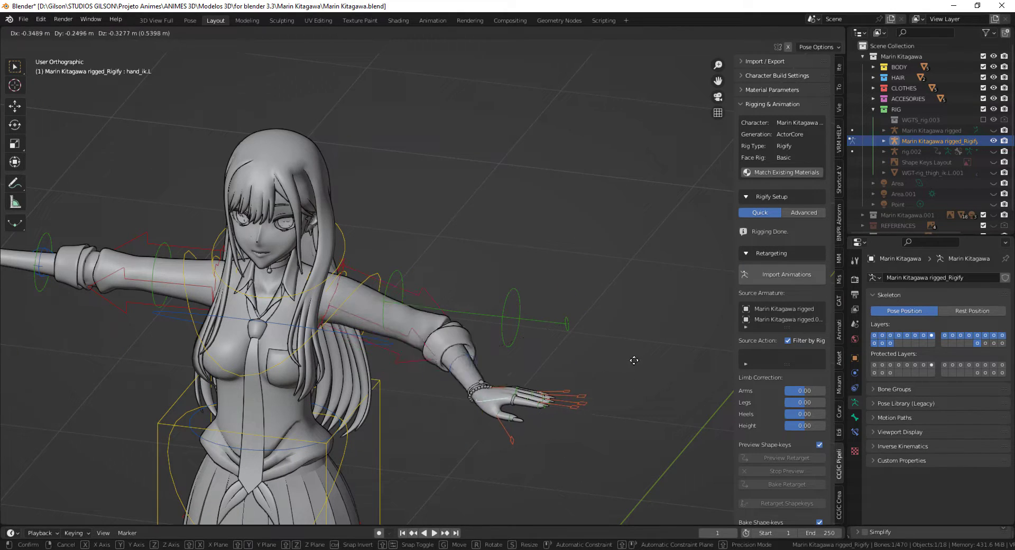
right_click(549, 311)
Test the finger curl by scaling the left hand's four finger controls to about 0.507, and undo the scaling
shift+middle_drag(527, 416, 498, 468)
scroll(293, 389, up, 4)
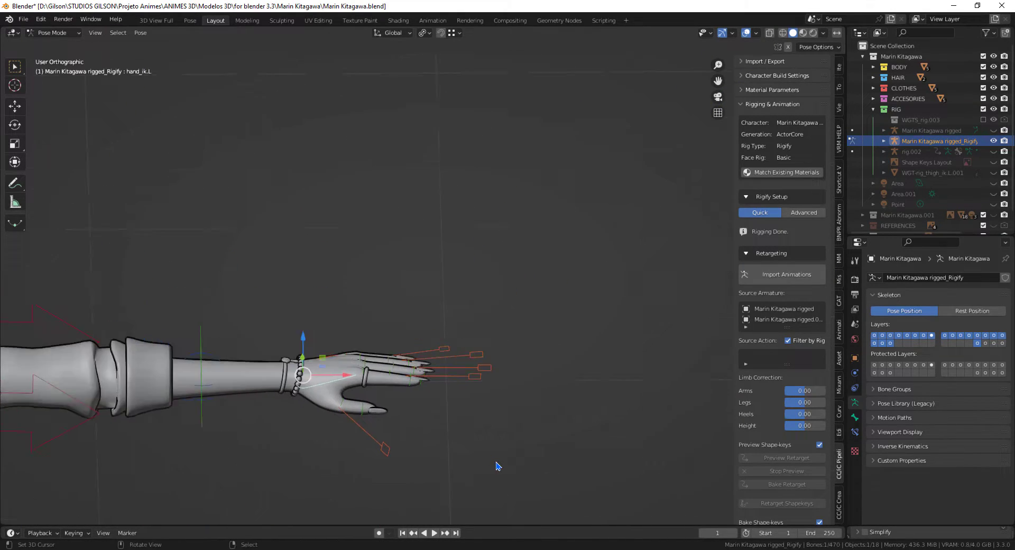
scroll(481, 474, up, 3)
middle_drag(458, 382, 490, 429)
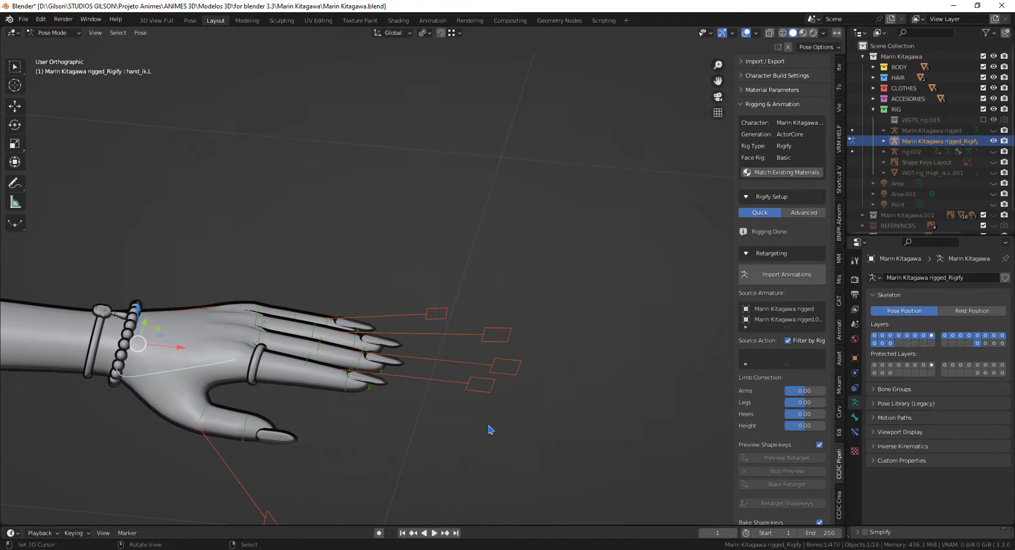
click(17, 67)
drag(480, 414, 433, 284)
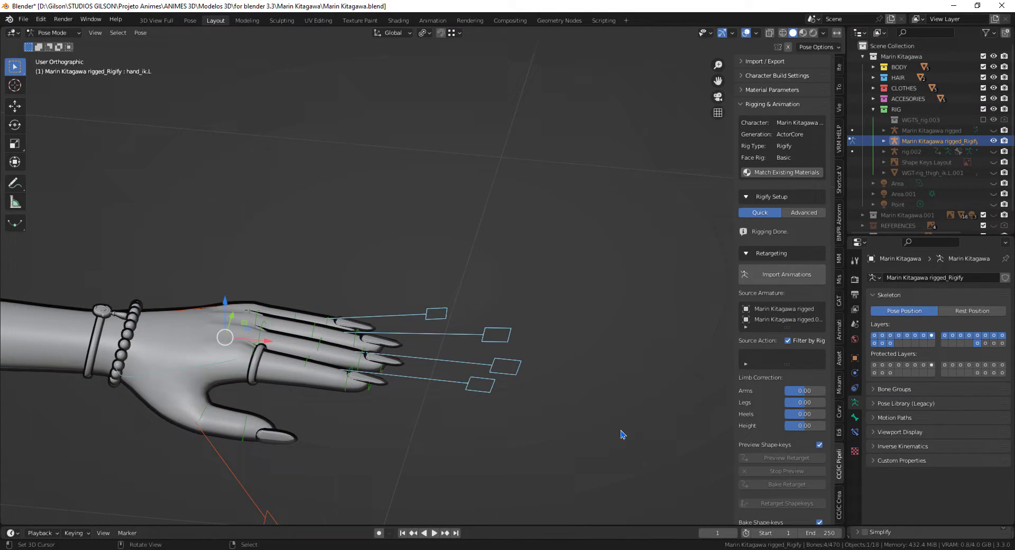
key(s)
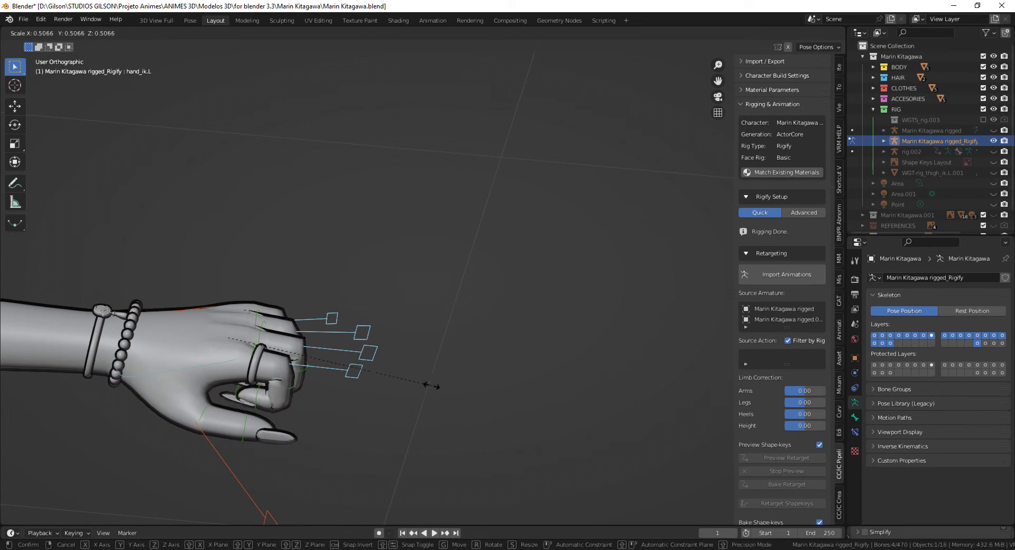
click(447, 389)
middle_drag(446, 389, 531, 374)
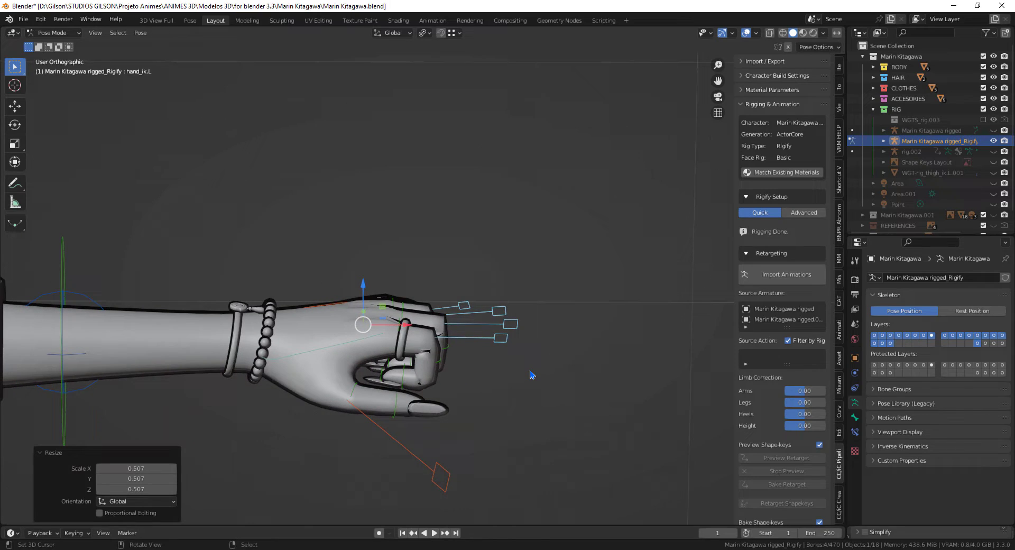
key(ctrl+z)
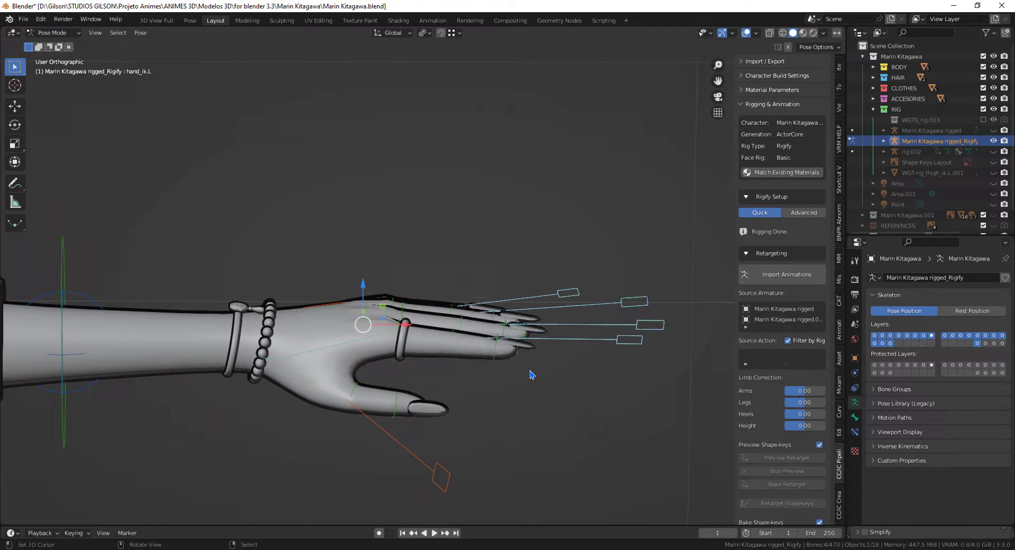
Test the left hand IK and forearm FK controls by rotating each from the front, cancelling both rotations
key(KP_1)
shift+middle_drag(438, 355, 602, 380)
scroll(602, 380, down, 3)
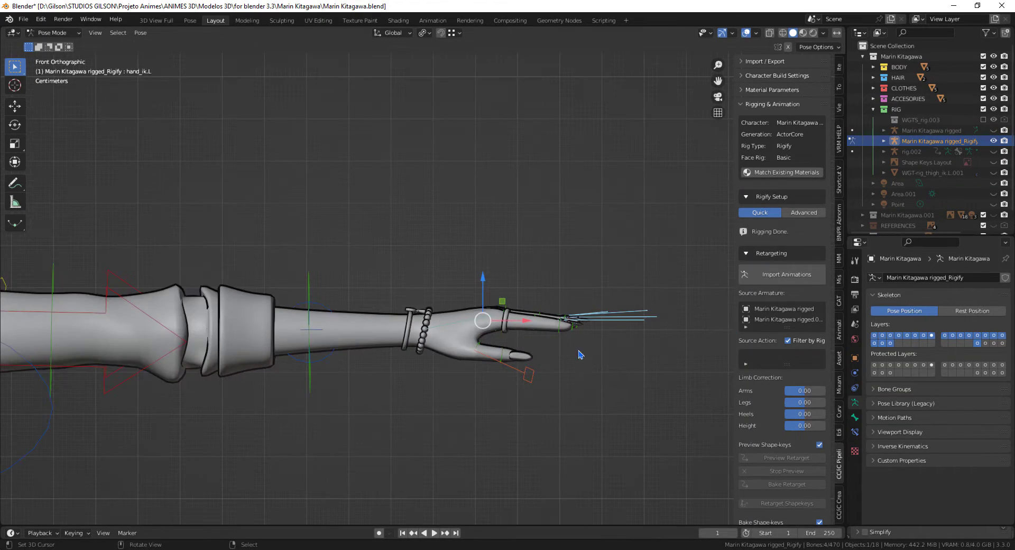
right_click(453, 321)
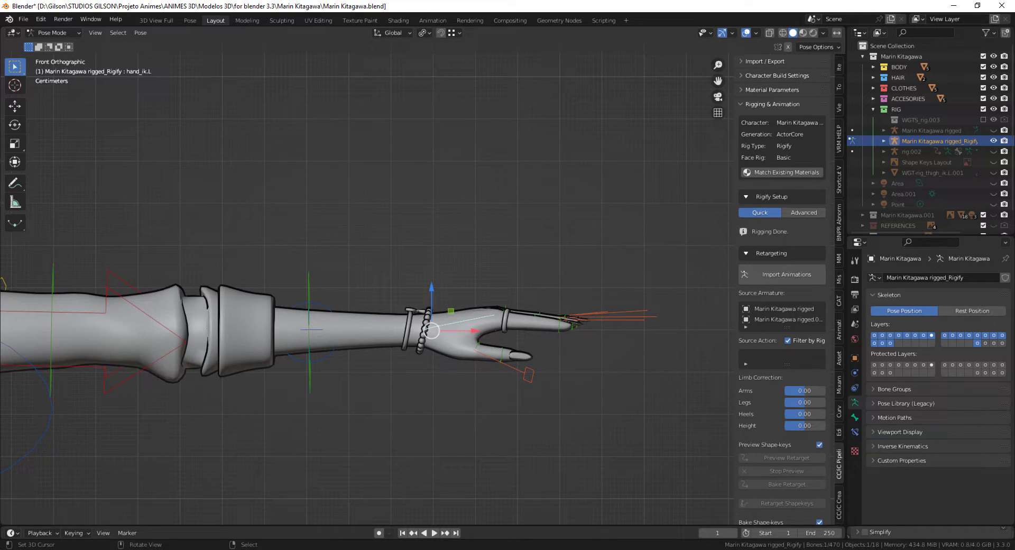
key(r)
right_click(353, 370)
click(311, 282)
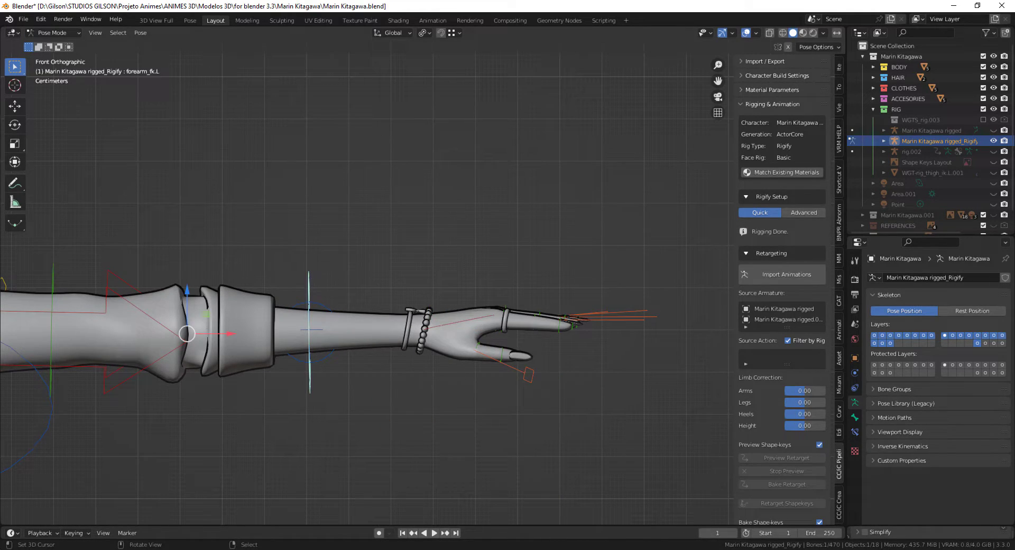
key(r)
key(Escape)
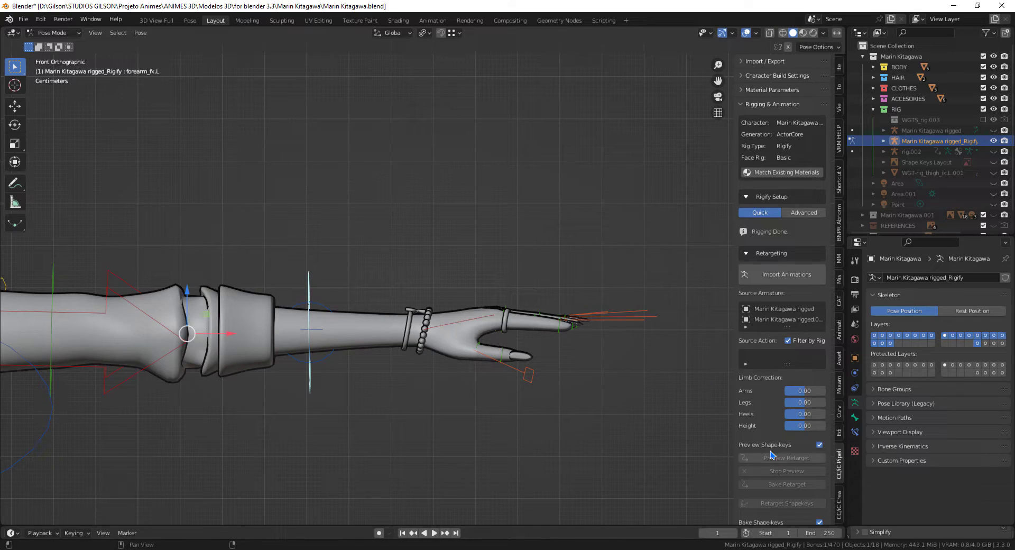
Rotate the left forearm FK control by -52° and try adjusting the Arms limb correction
scroll(771, 460, down, 3)
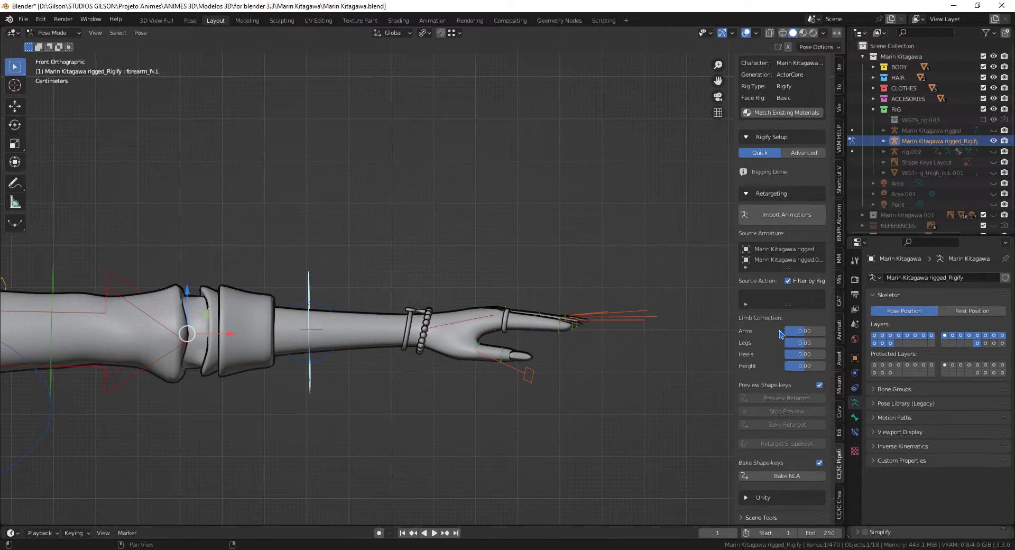
drag(791, 331, 805, 331)
key(r)
click(417, 219)
drag(792, 332, 798, 354)
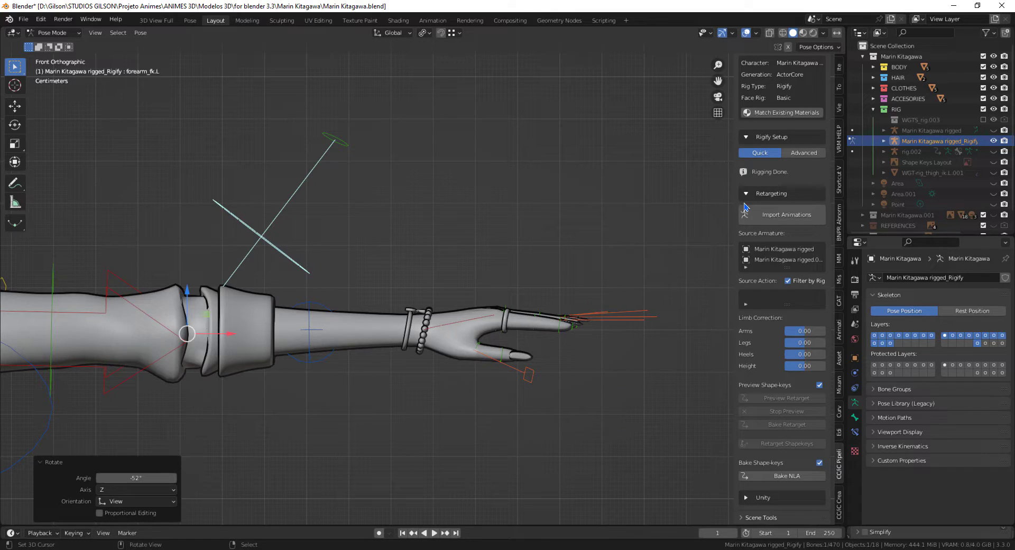
Set the left arm's IK-FK value to 1.000 in the rig properties so the arm follows the FK controls
click(840, 68)
middle_drag(788, 467, 781, 357)
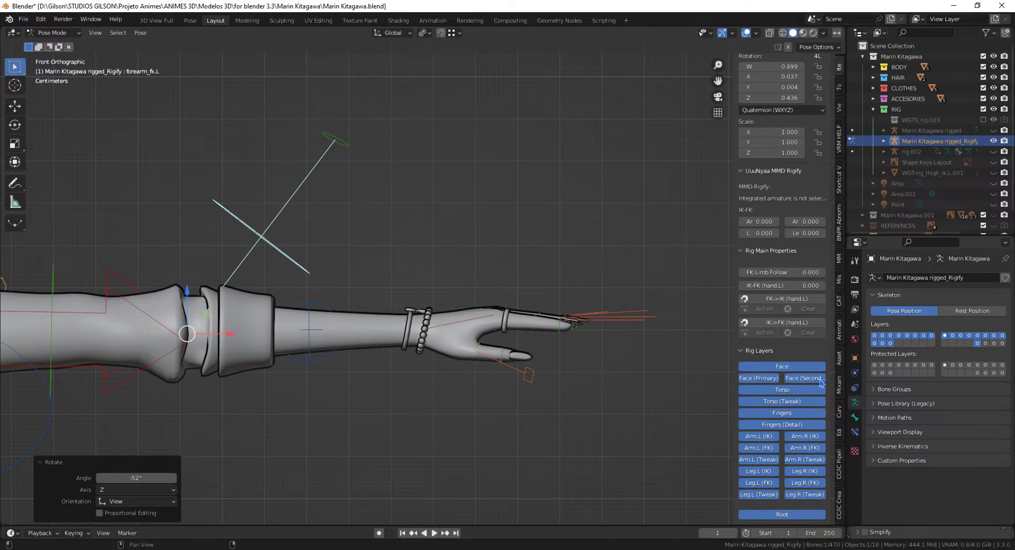
middle_drag(769, 354, 765, 301)
scroll(764, 300, up, 3)
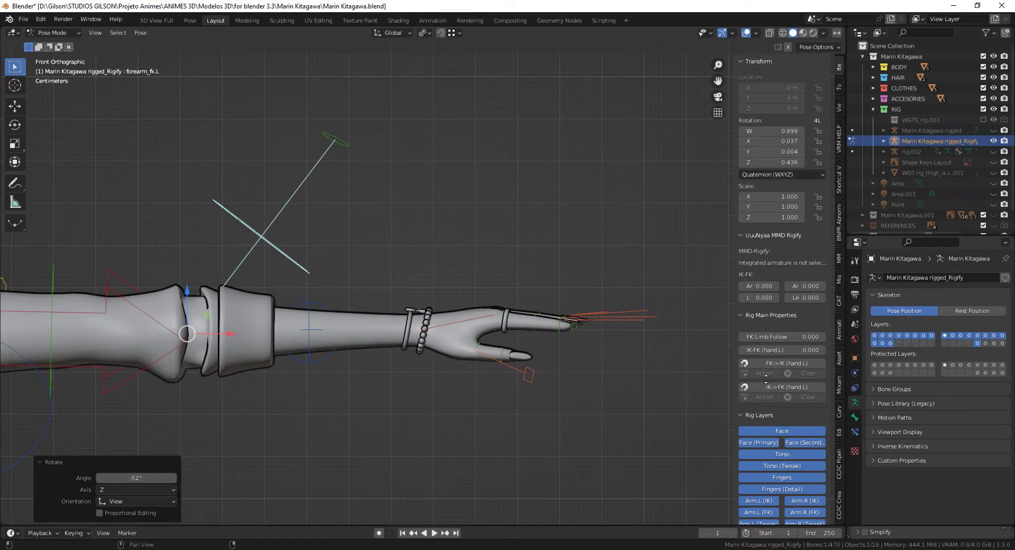
drag(755, 288, 782, 288)
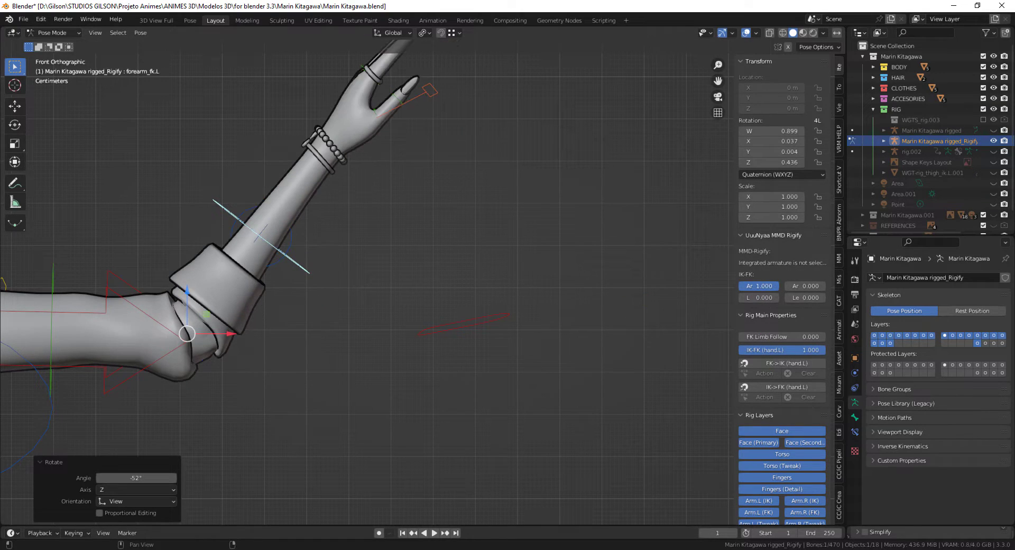
shift+middle_drag(332, 367, 531, 333)
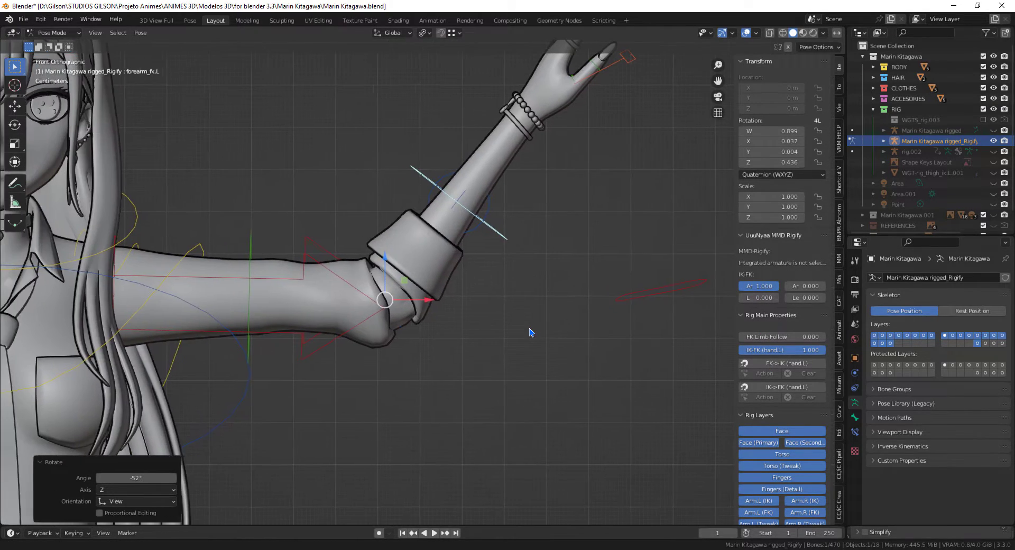
Rotate the left thigh FK control by -31.3° and set the left leg's IK-FK value to 1.000
scroll(469, 345, down, 3)
shift+middle_drag(452, 383, 519, 226)
scroll(518, 227, down, 3)
shift+middle_drag(461, 332, 490, 132)
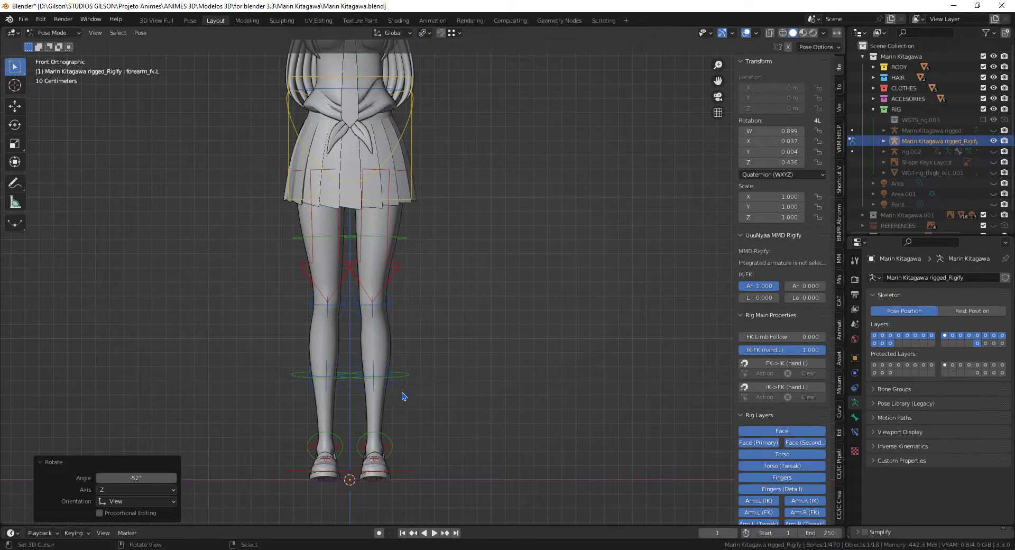
click(410, 239)
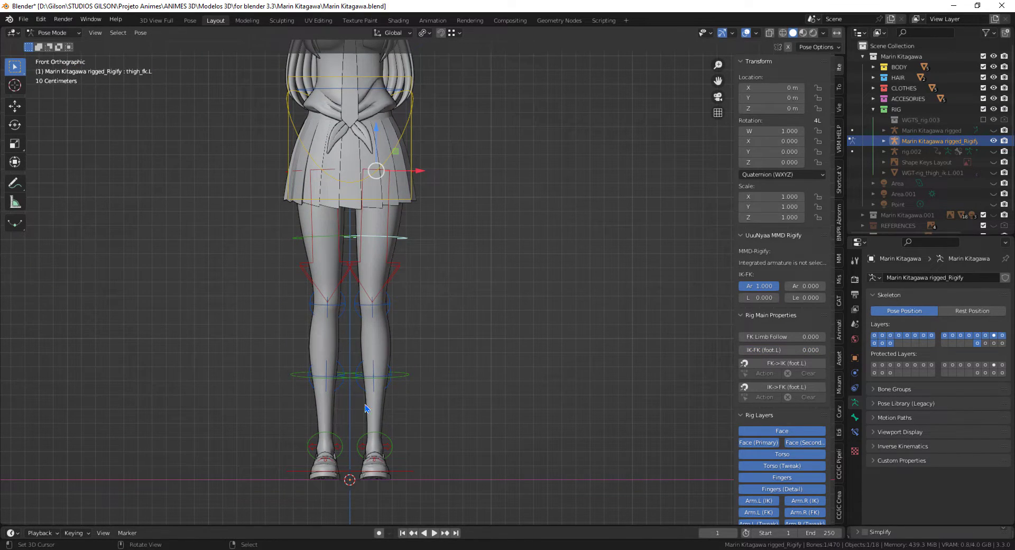
key(r)
click(501, 403)
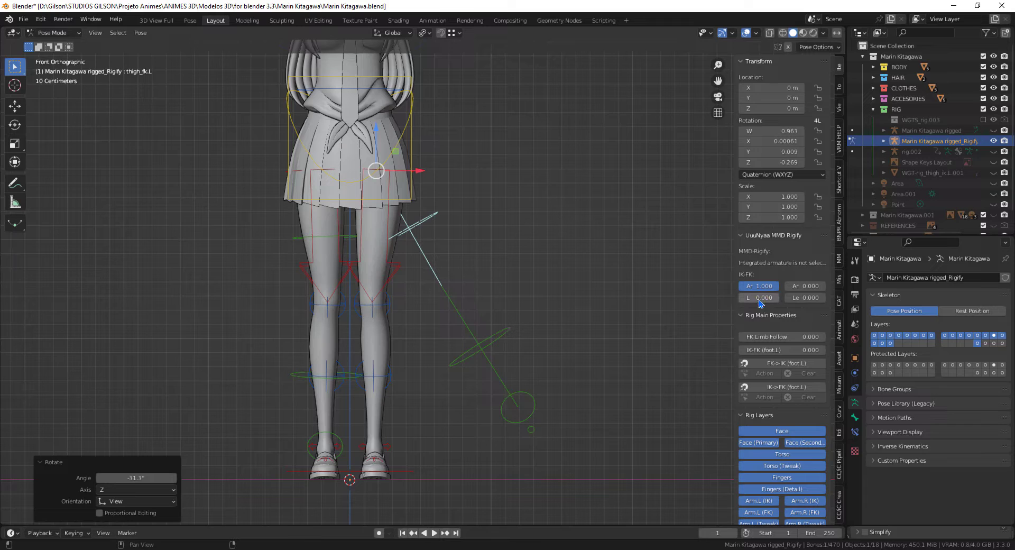
drag(760, 297, 779, 298)
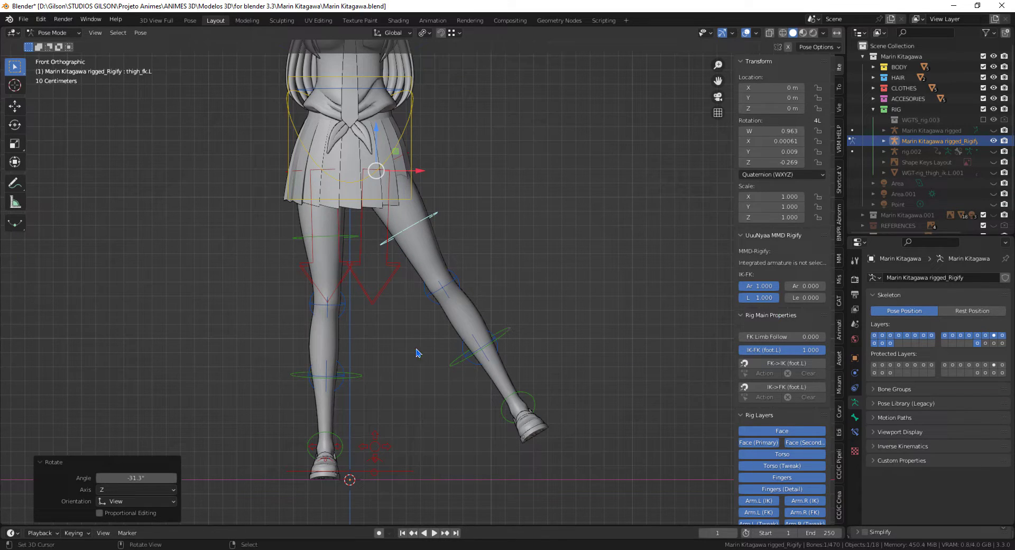
Undo the test rotations and IK-FK changes on the left arm and leg
shift+middle_drag(604, 291, 606, 430)
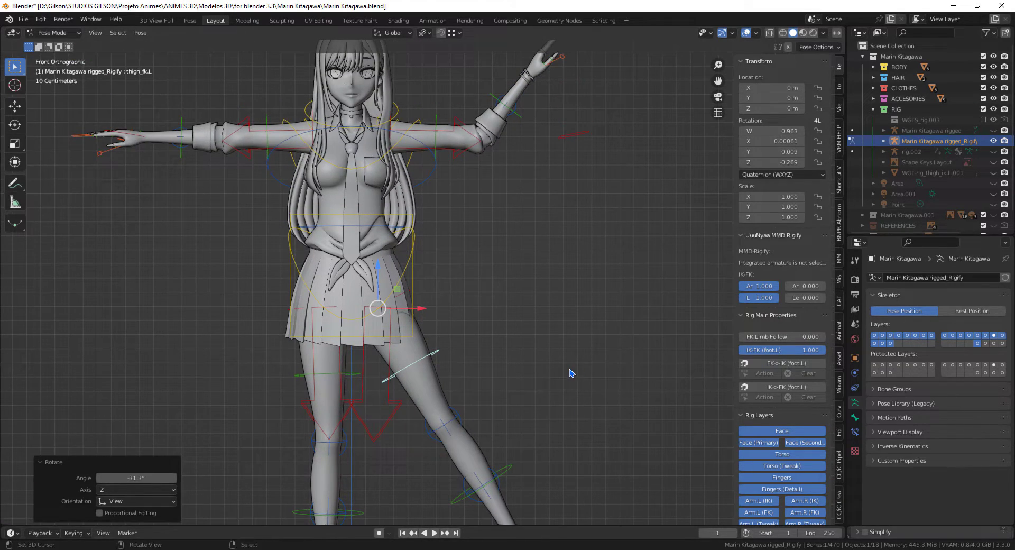
scroll(781, 459, down, 3)
scroll(781, 459, up, 3)
shift+scroll(585, 388, up, 3)
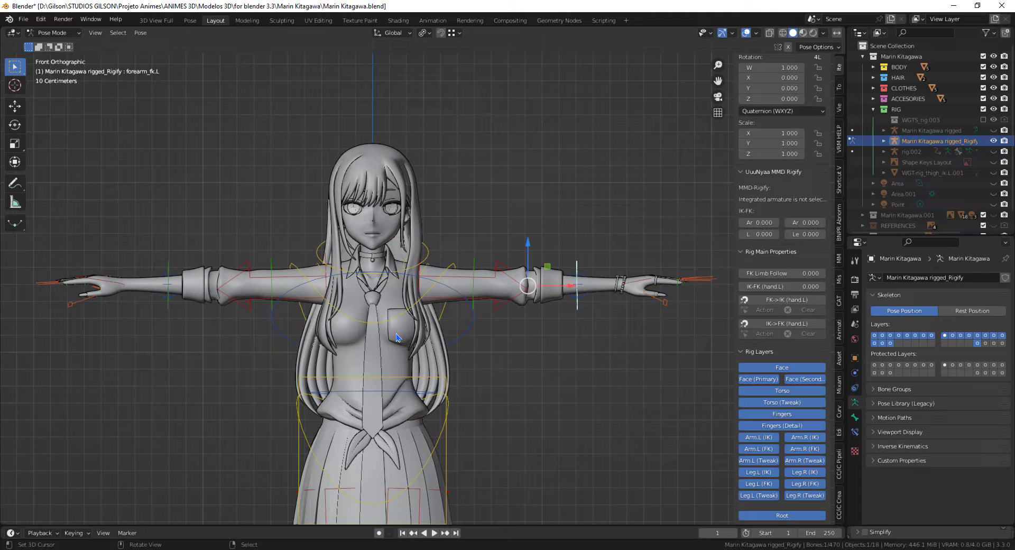
scroll(401, 275, up, 3)
shift+scroll(402, 275, up, 5)
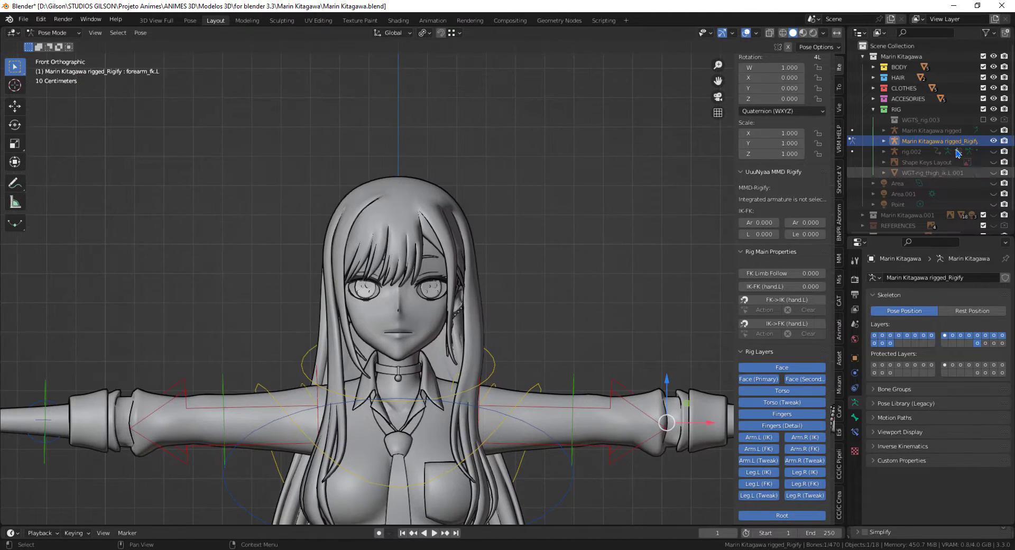
Hide the RIG collection and select the Body mesh at the character's face
click(992, 109)
scroll(555, 301, up, 6)
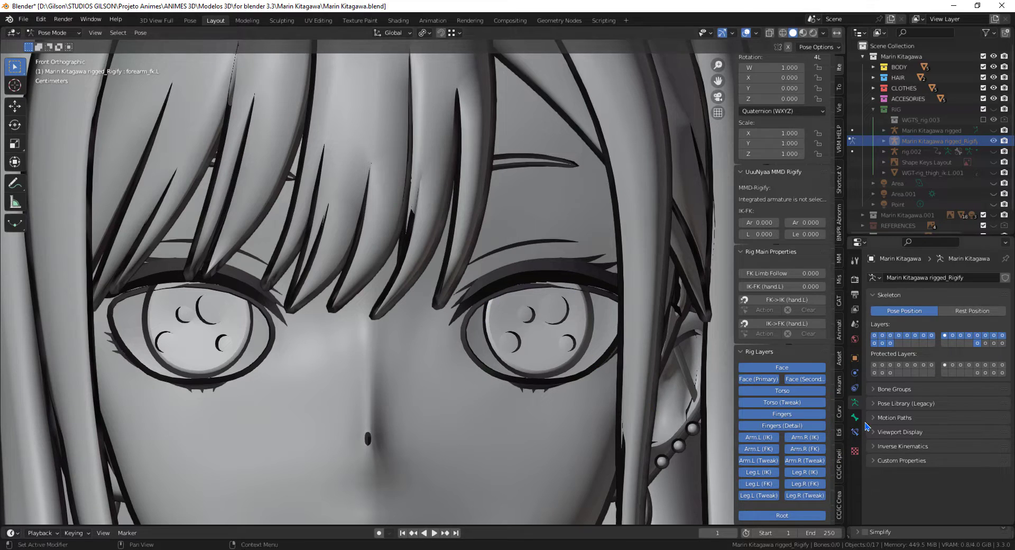
click(544, 426)
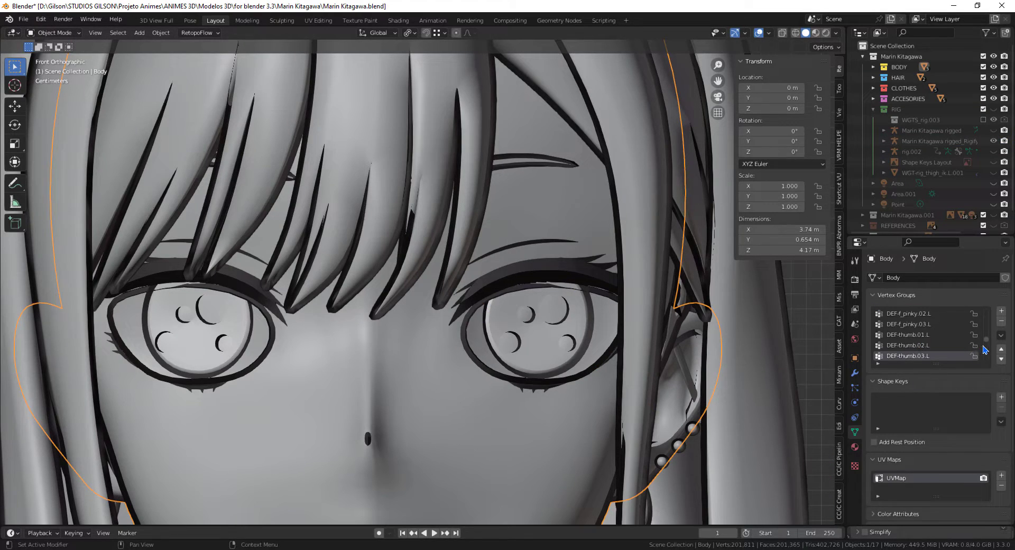
Show the Marin Kitagawa.001 collection and hide the Marin Kitagawa collection
drag(985, 343, 992, 309)
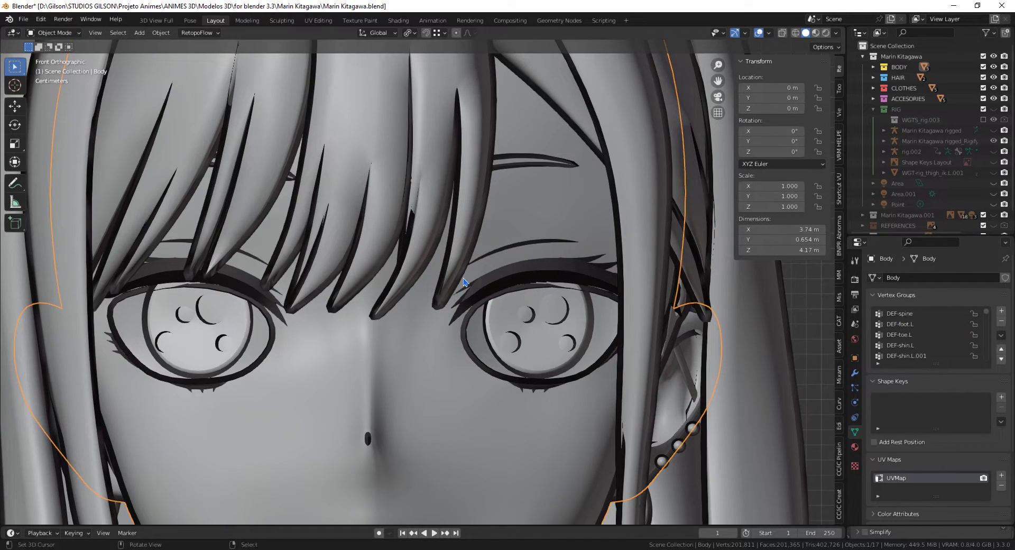
scroll(926, 139, down, 2)
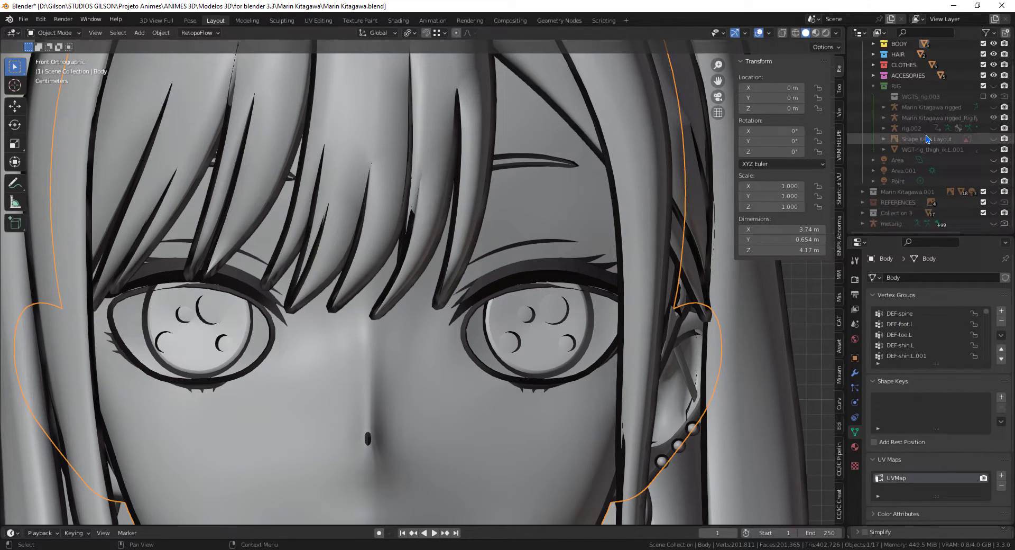
click(994, 192)
scroll(492, 283, down, 8)
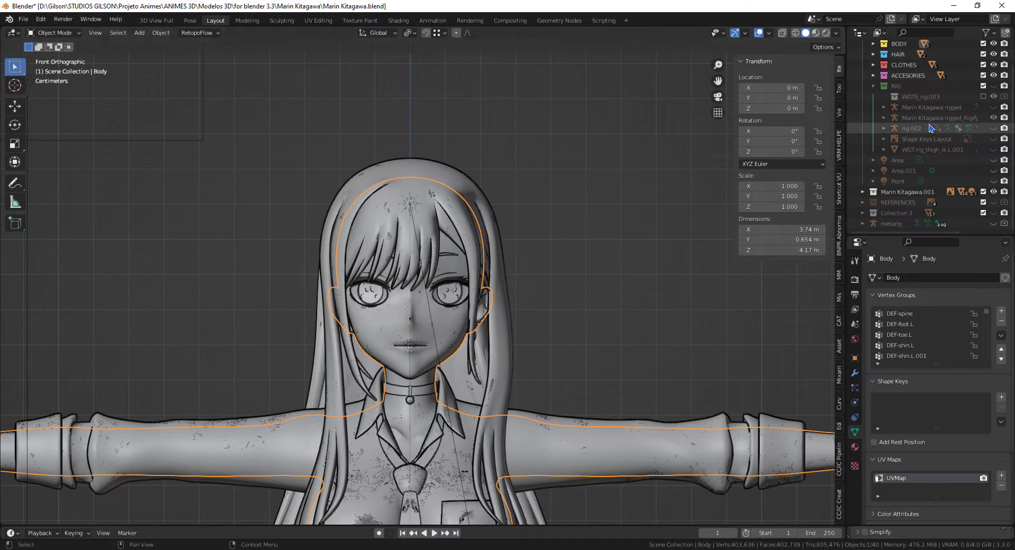
scroll(947, 134, up, 2)
click(994, 56)
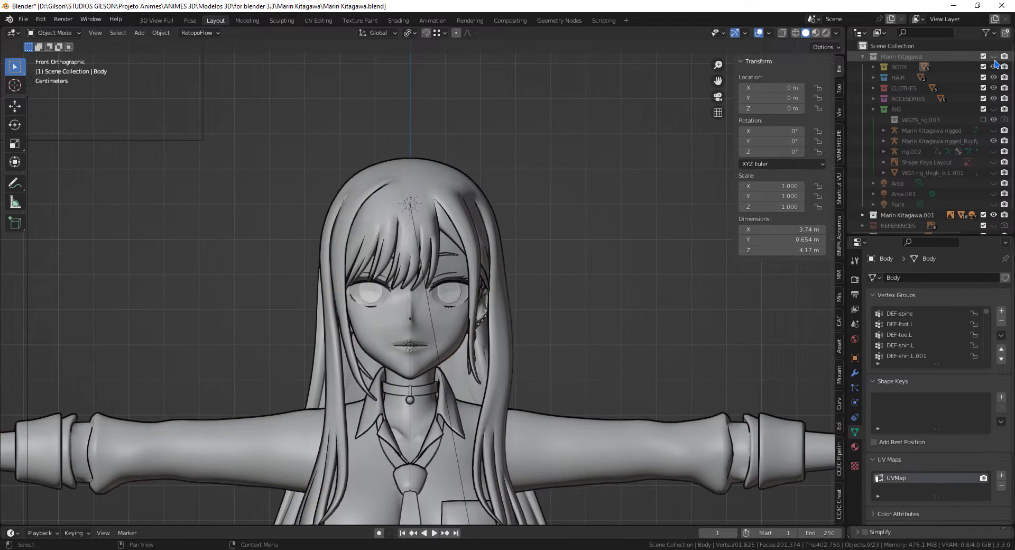
Select the Body.002 mesh and make OUTLINE its active vertex group
scroll(664, 271, down, 4)
click(583, 222)
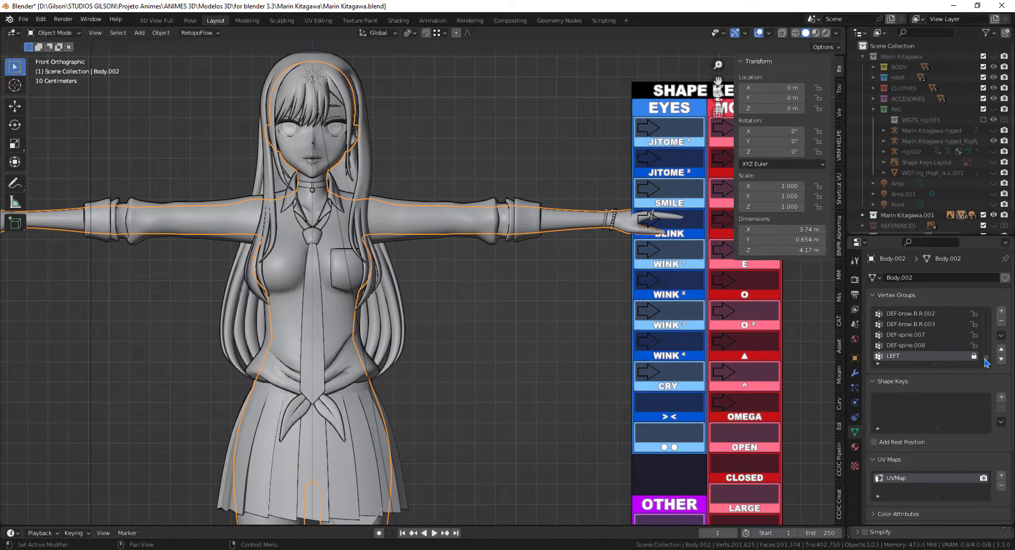
drag(985, 362, 987, 301)
click(902, 314)
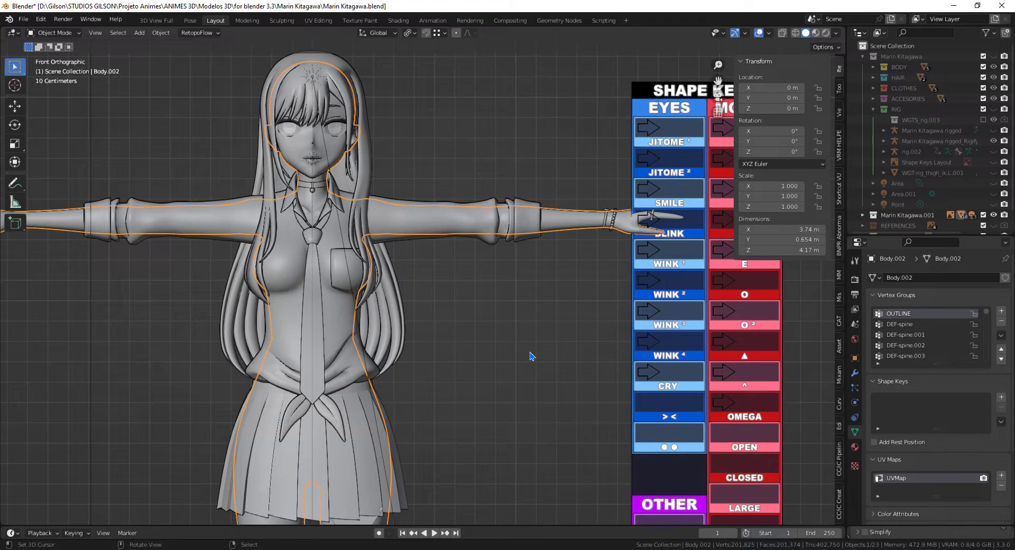
shift+middle_drag(514, 160, 573, 314)
scroll(510, 284, up, 4)
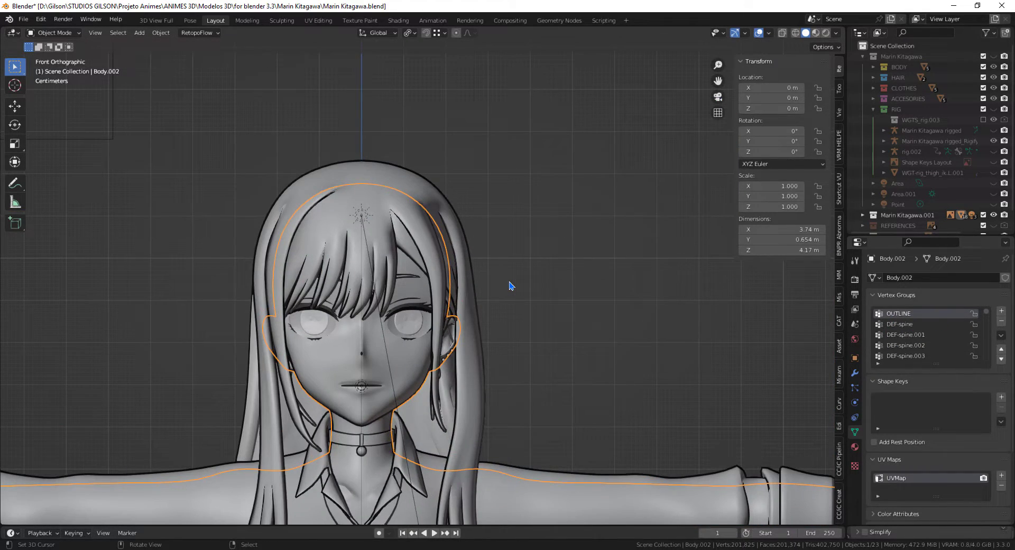
Show the Marin Kitagawa collection, add the original Body mesh to the Body.002 selection, and switch to Weight Paint mode
click(993, 57)
shift+middle_drag(522, 345, 487, 184)
shift+middle_drag(565, 290, 402, 277)
shift+click(674, 344)
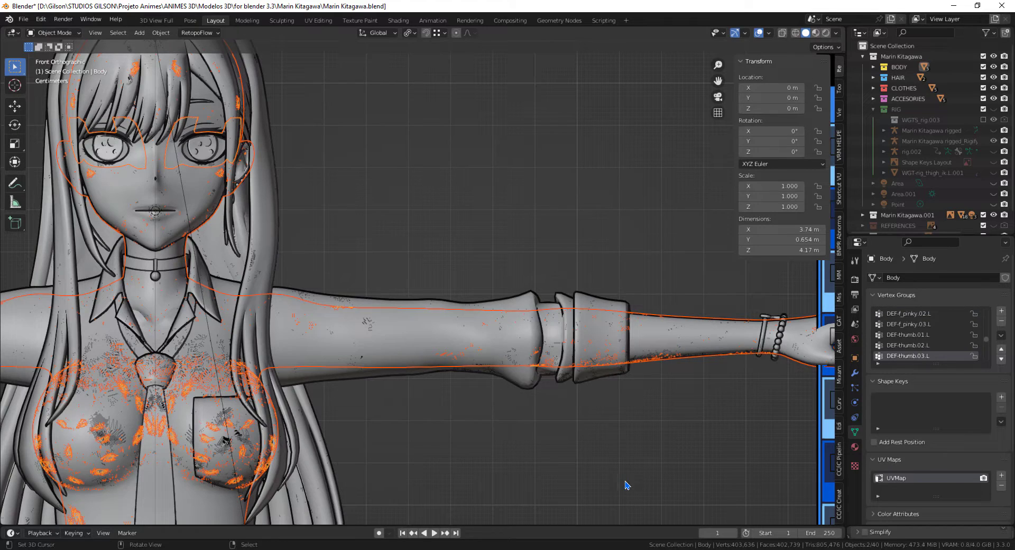
click(53, 33)
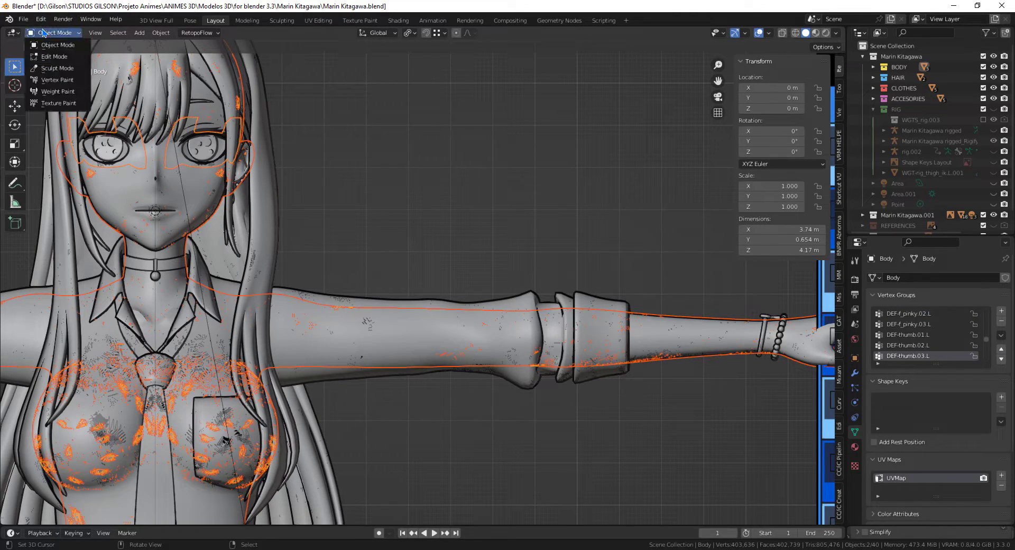
click(58, 92)
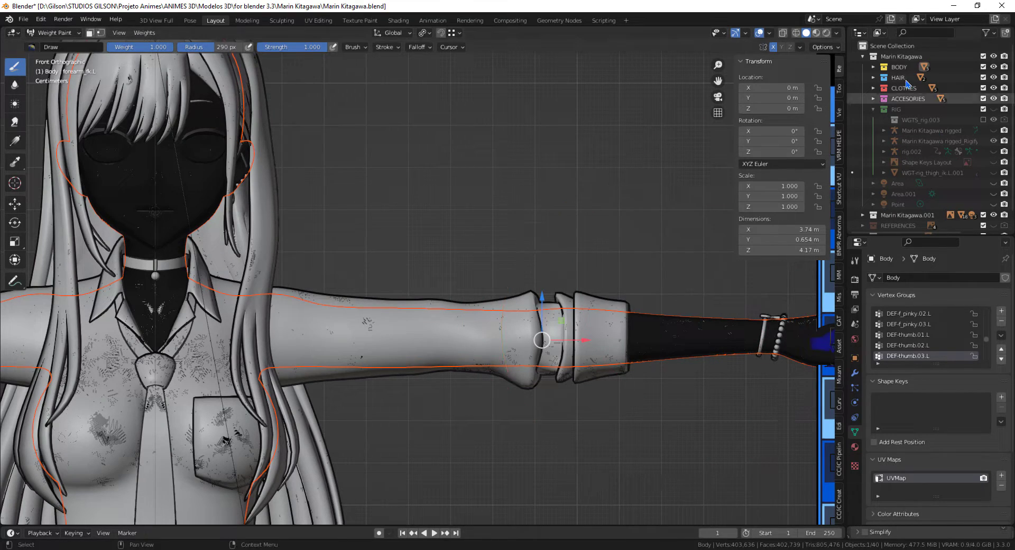
Expand the Marin Kitagawa.001 collection, put Body.002 in Weight Paint mode, and display its vertex groups
scroll(907, 140, down, 2)
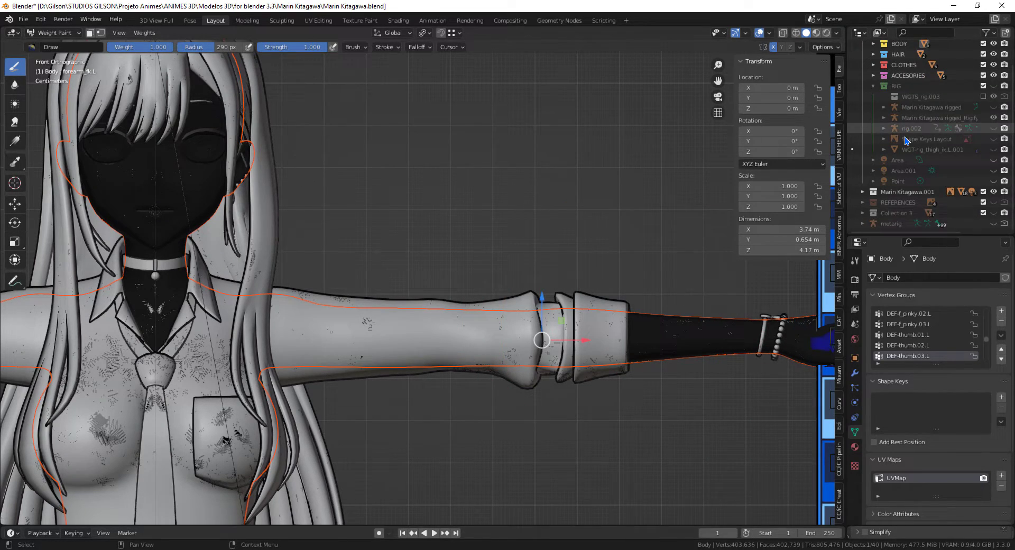
click(863, 193)
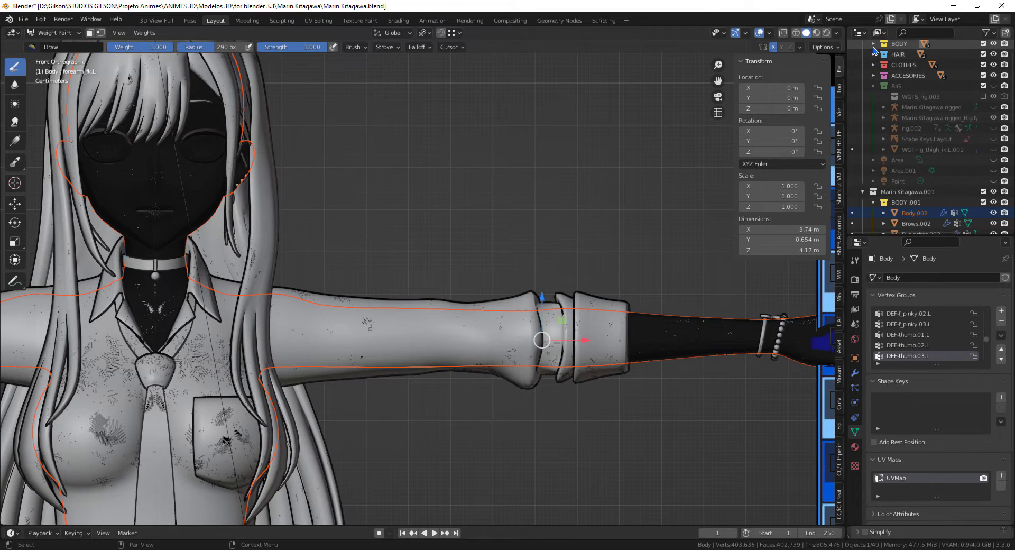
scroll(893, 106, down, 10)
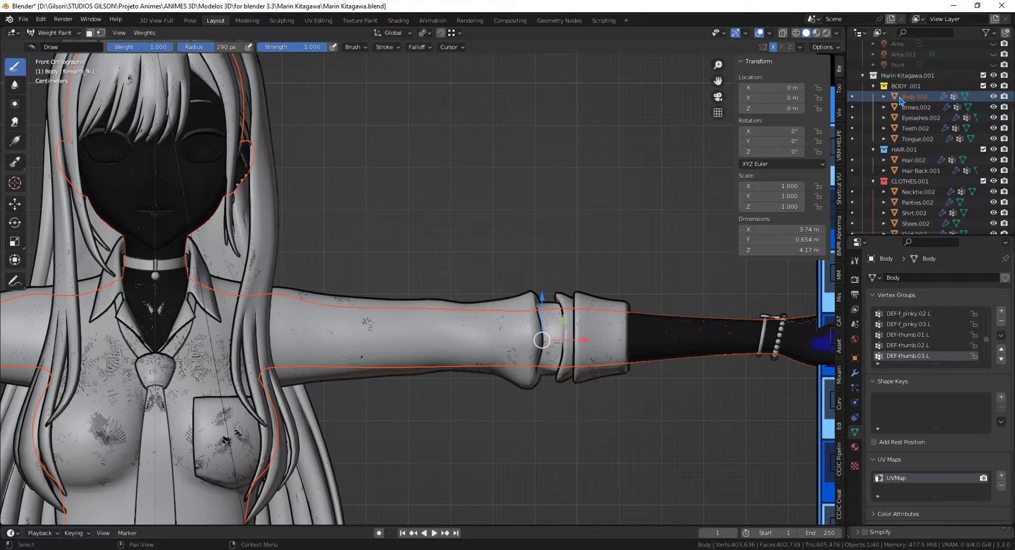
click(900, 98)
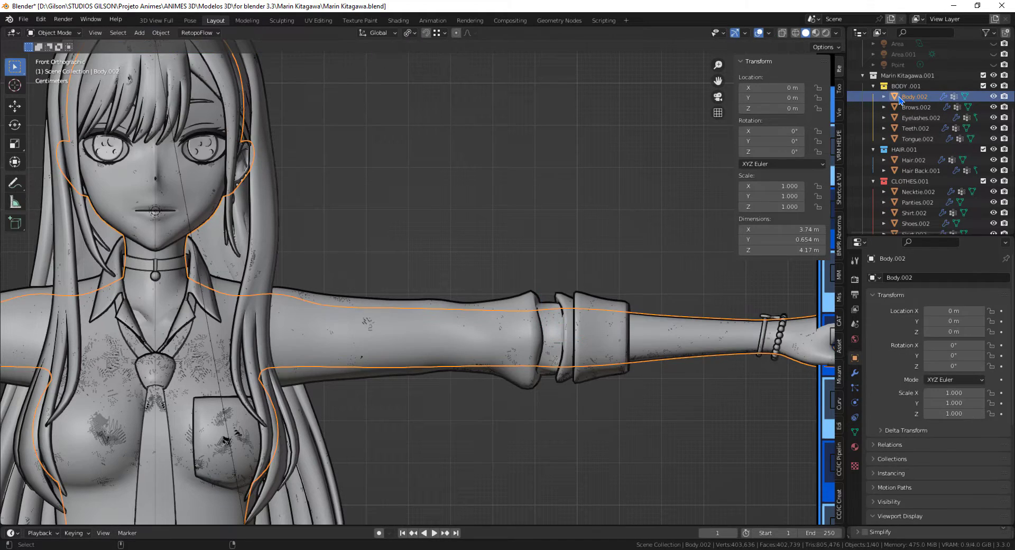
click(55, 33)
click(59, 98)
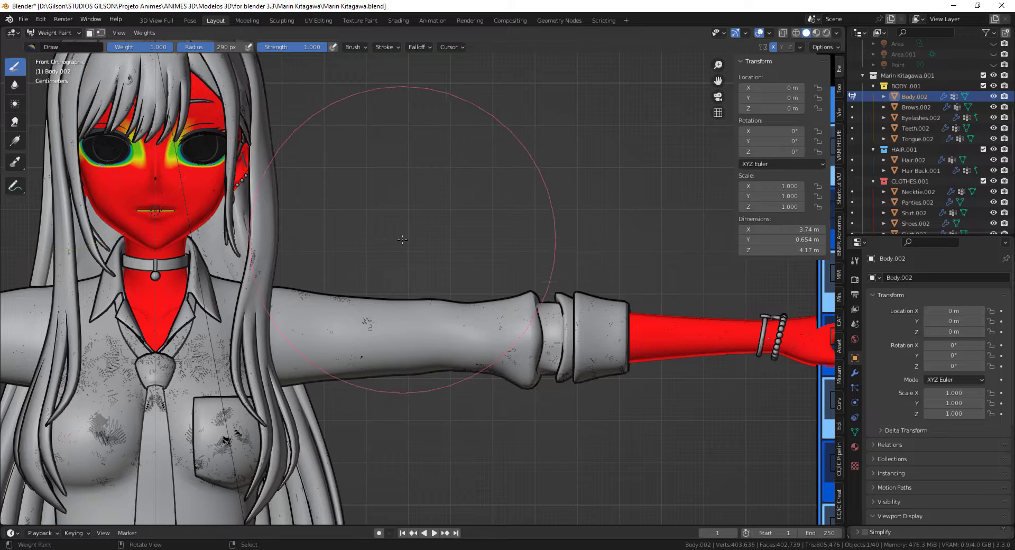
click(855, 432)
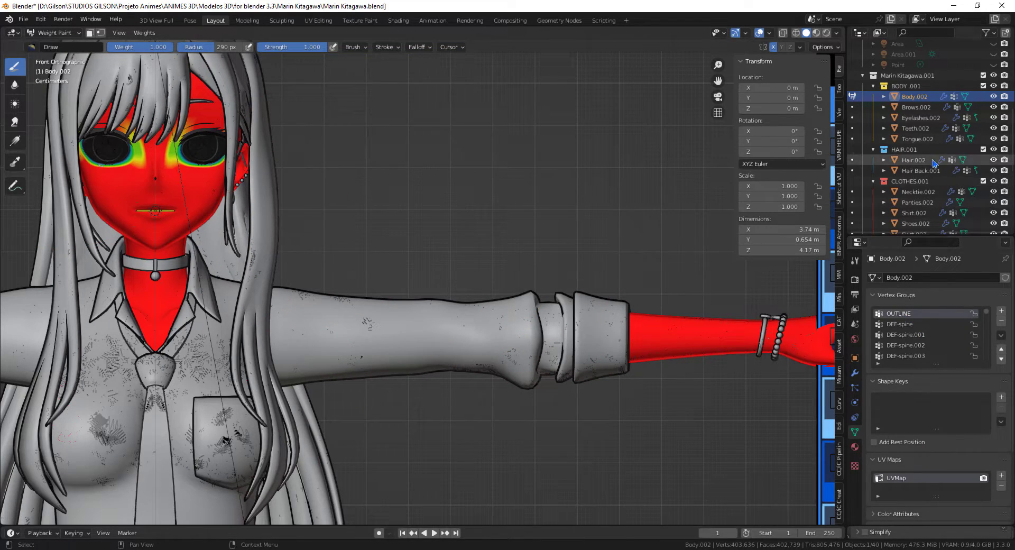
Add a vertex group named OUTLINE to the original Body mesh and transfer the weights from Body.002
scroll(908, 106, up, 10)
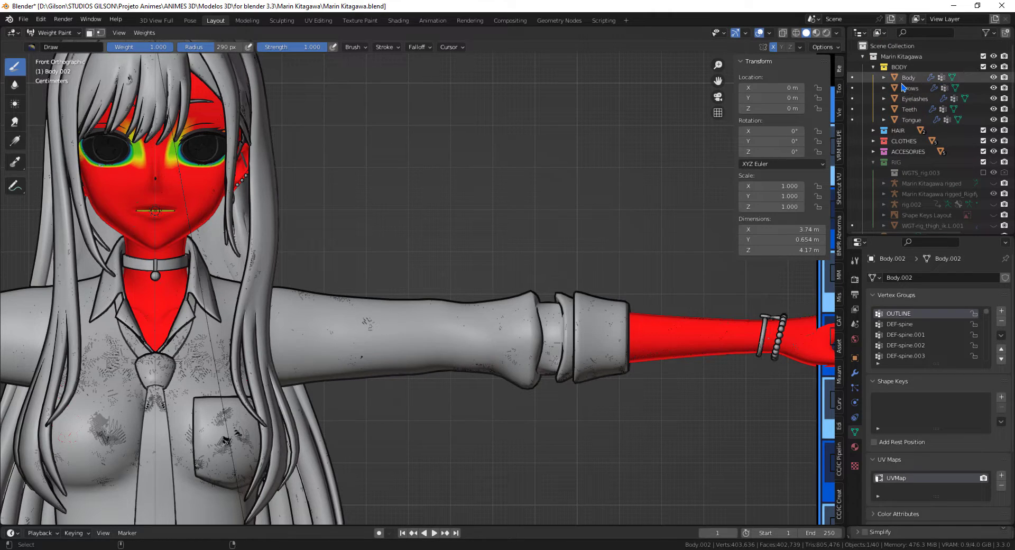
click(904, 80)
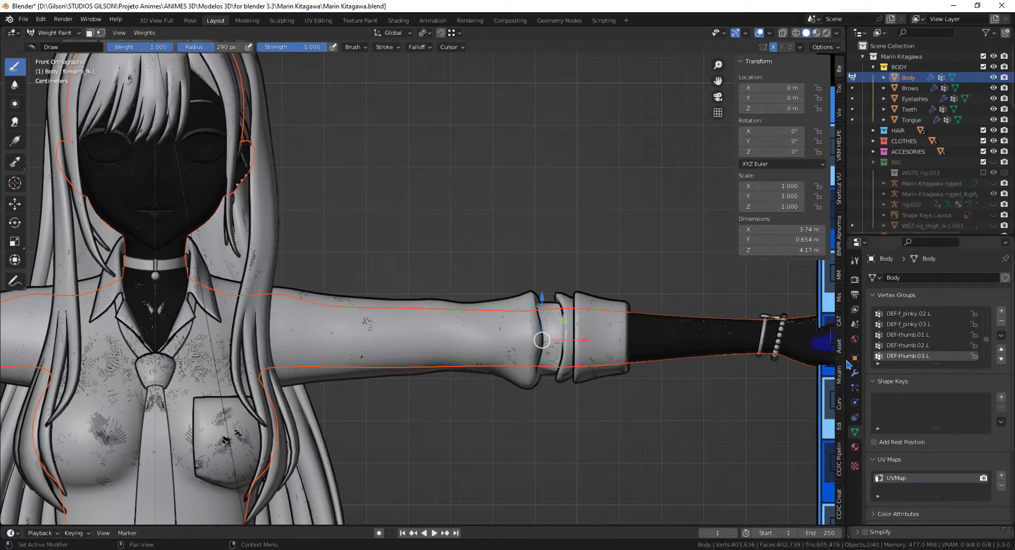
click(1001, 312)
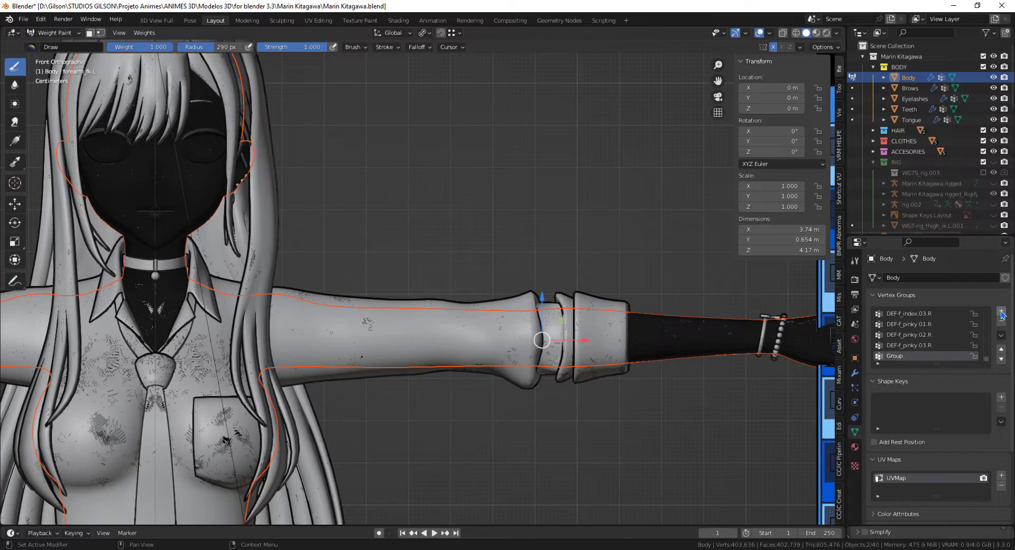
double_click(900, 357)
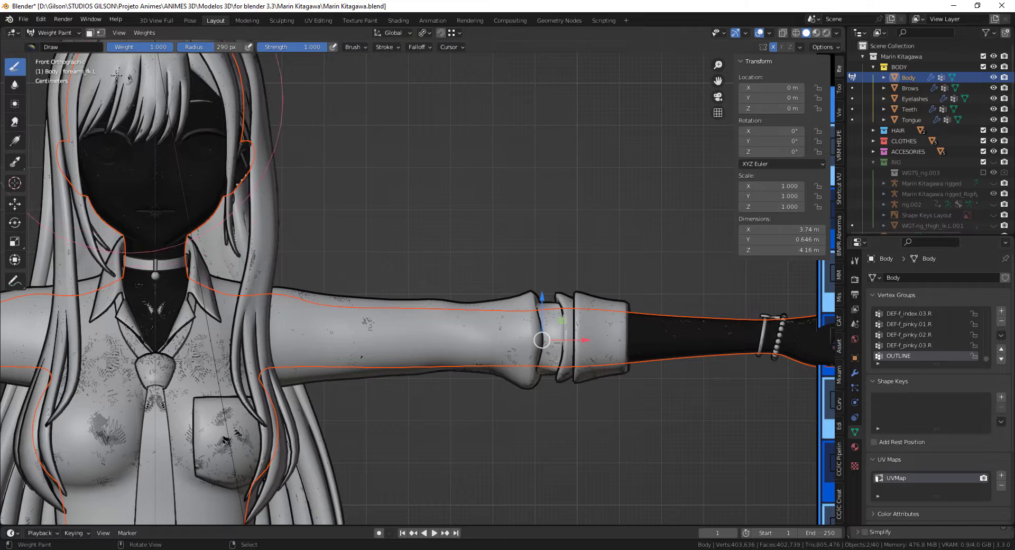
click(147, 34)
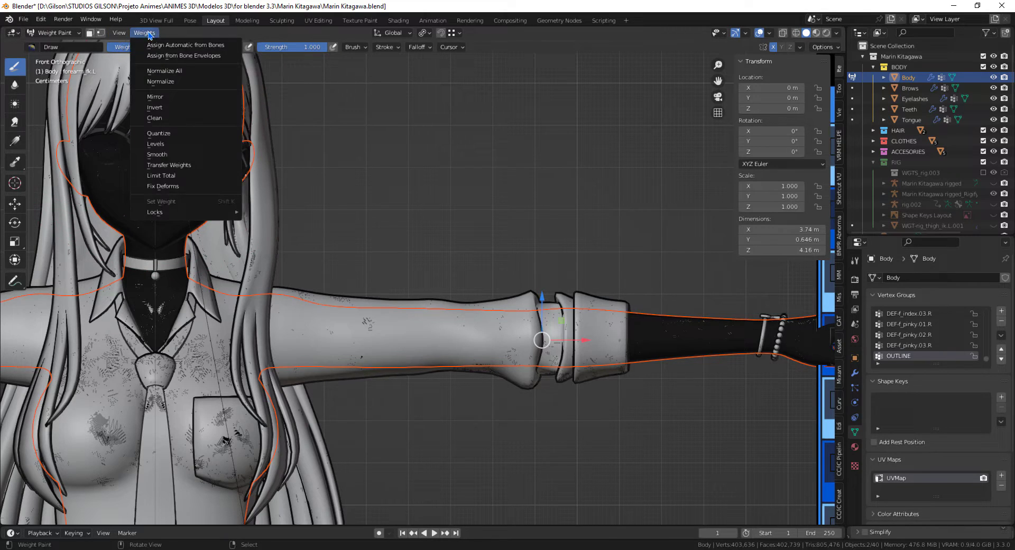
click(163, 166)
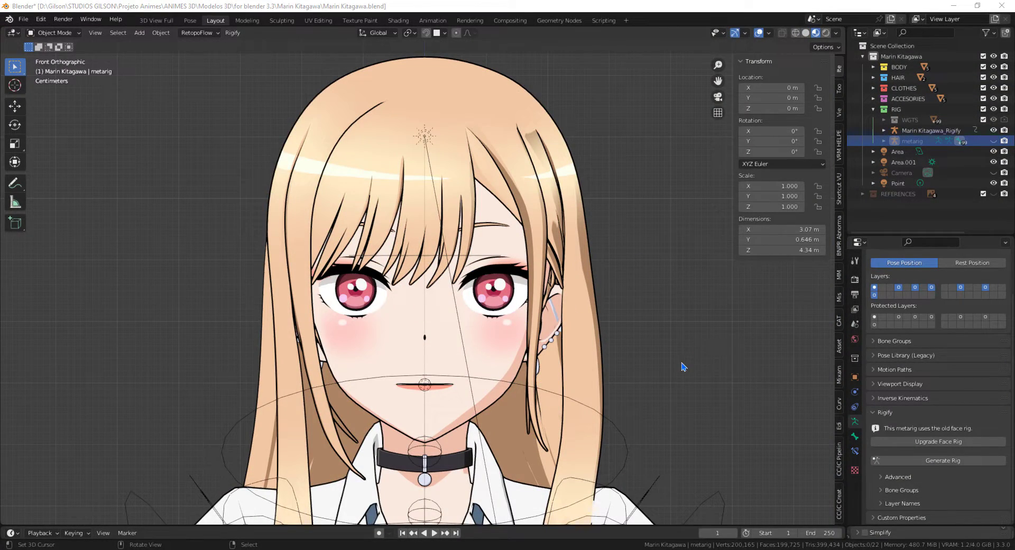
Inspect the shaded character's face, hair and outlines from the front and the side
middle_drag(462, 453, 462, 396)
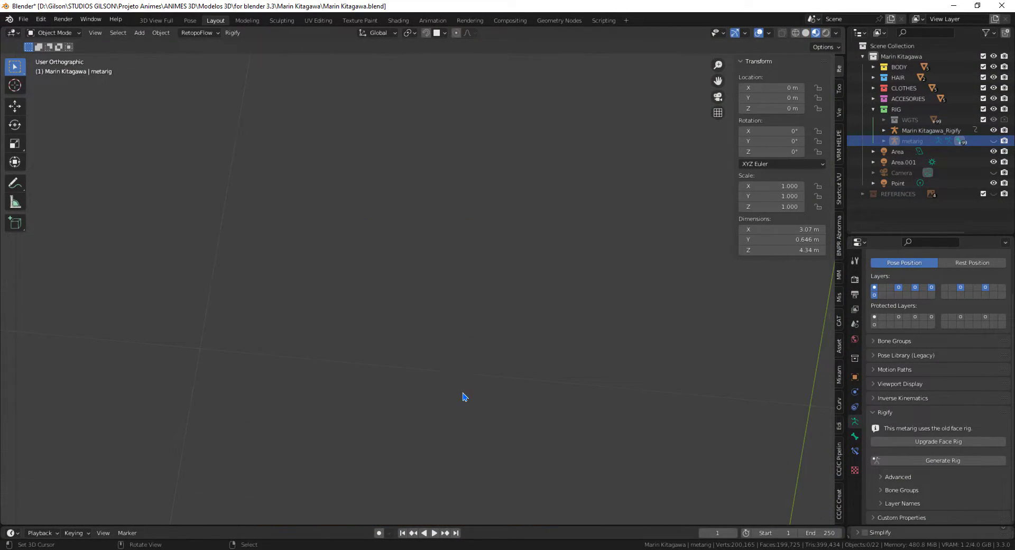
key(KP_1)
scroll(507, 392, down, 4)
shift+middle_drag(592, 177, 529, 523)
scroll(514, 199, down, 1)
shift+middle_drag(514, 199, 505, 325)
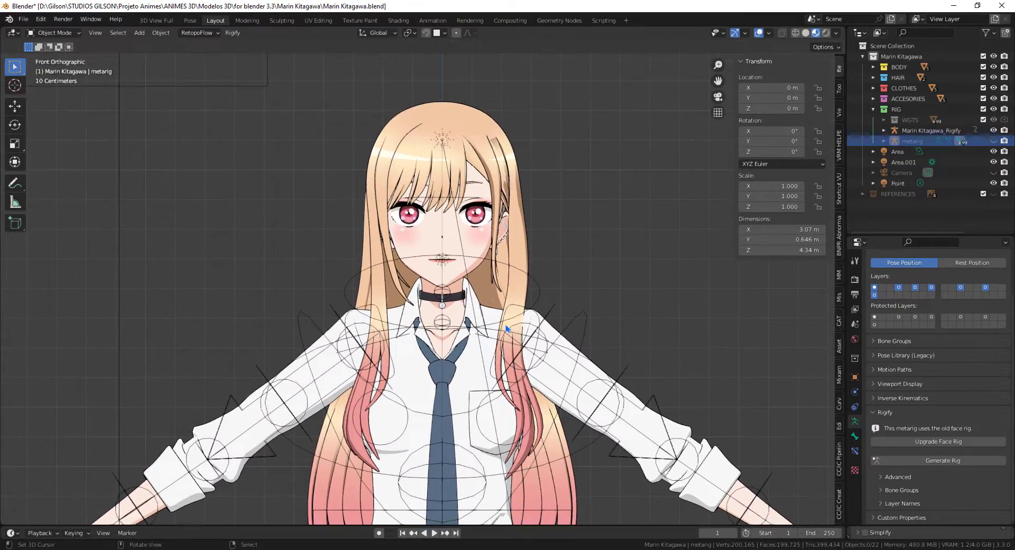
scroll(505, 325, up, 4)
shift+middle_drag(596, 220, 578, 345)
middle_drag(579, 346, 454, 386)
scroll(436, 392, up, 4)
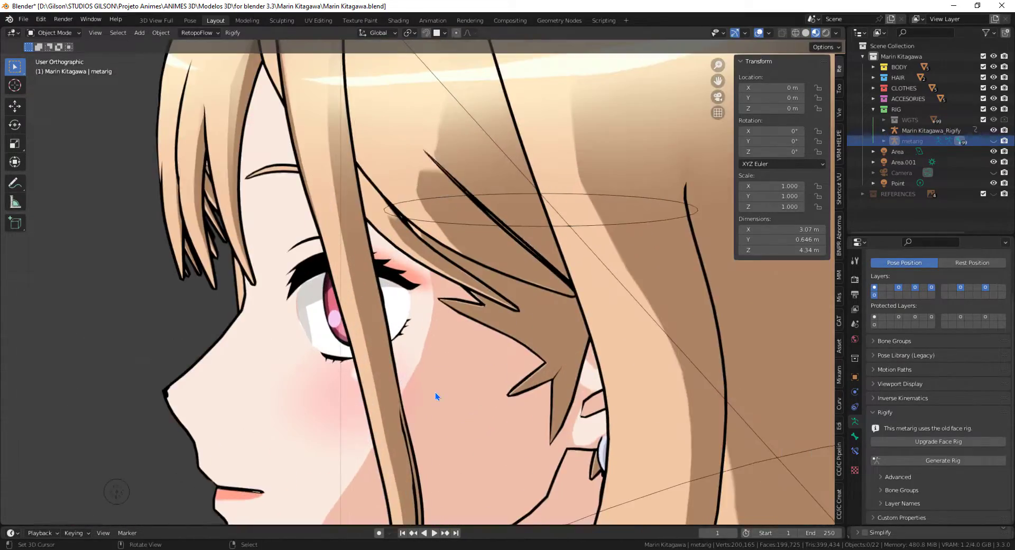
middle_drag(370, 376, 479, 368)
scroll(479, 368, down, 4)
key(KP_1)
shift+middle_drag(329, 333, 230, 321)
Select the Body mesh, display its material slots, and view the character at an angle
right_click(367, 315)
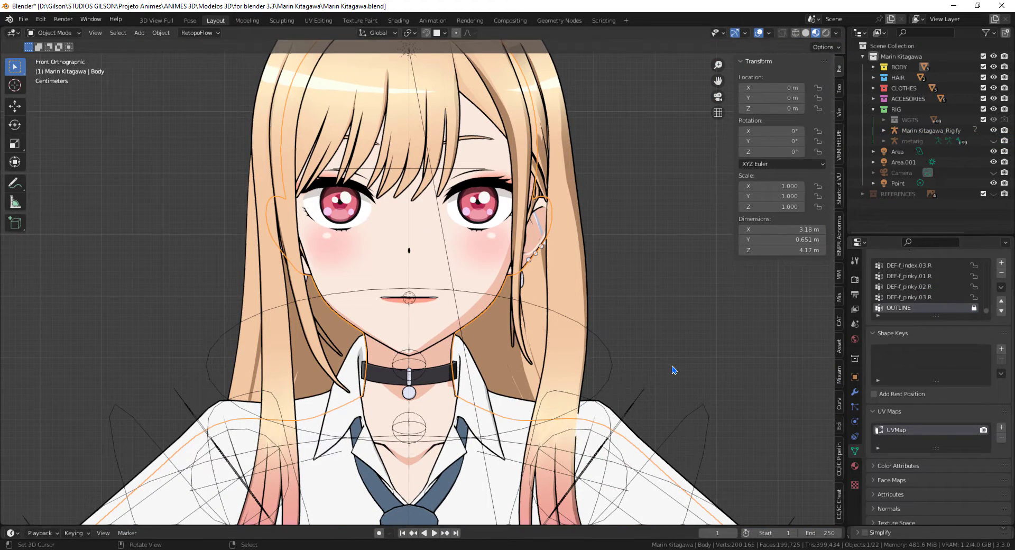
click(855, 465)
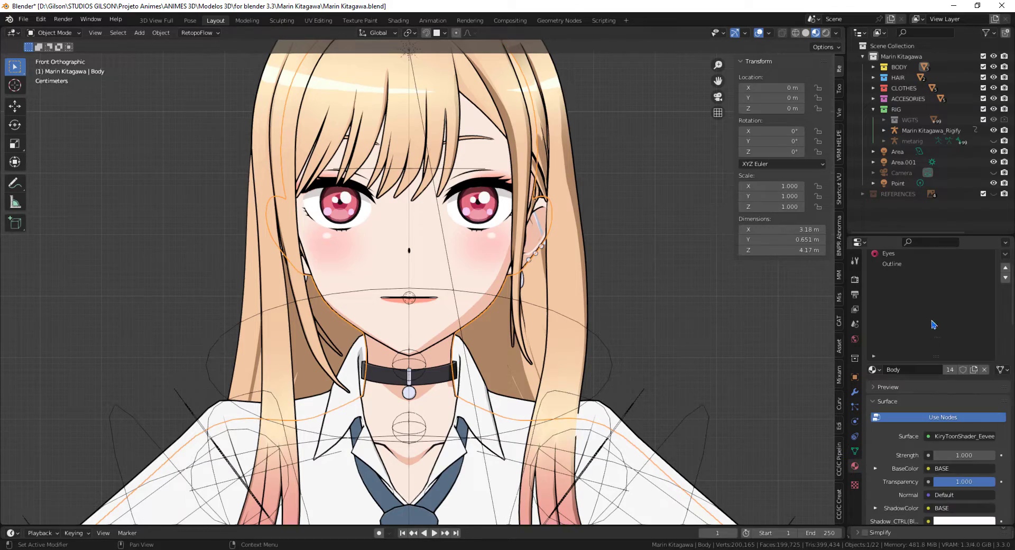
scroll(502, 375, down, 2)
middle_drag(503, 375, 485, 336)
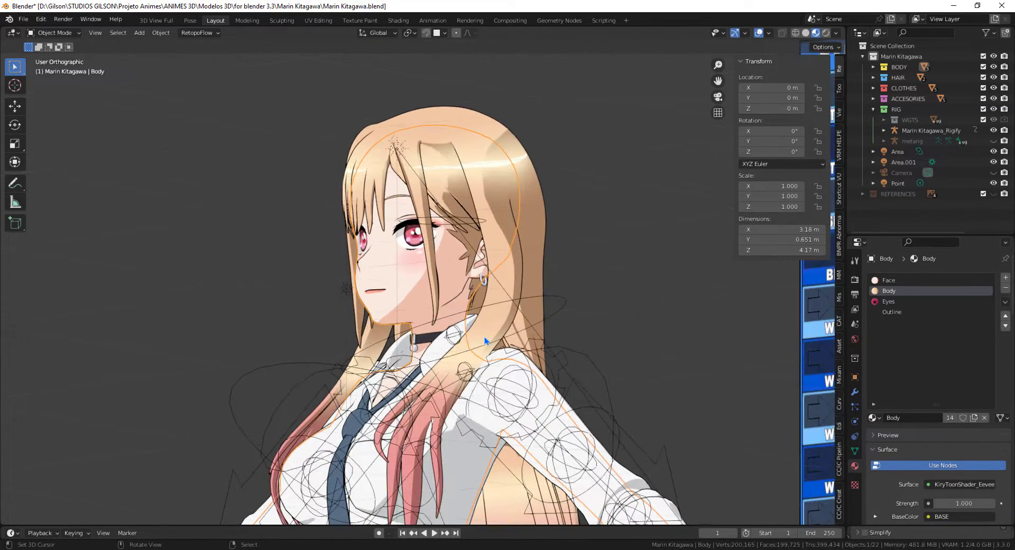
scroll(543, 402, up, 3)
shift+middle_drag(544, 402, 541, 264)
Select the Marin Kitagawa_Rigify armature and switch it to Pose Mode
right_click(548, 192)
scroll(467, 300, down, 4)
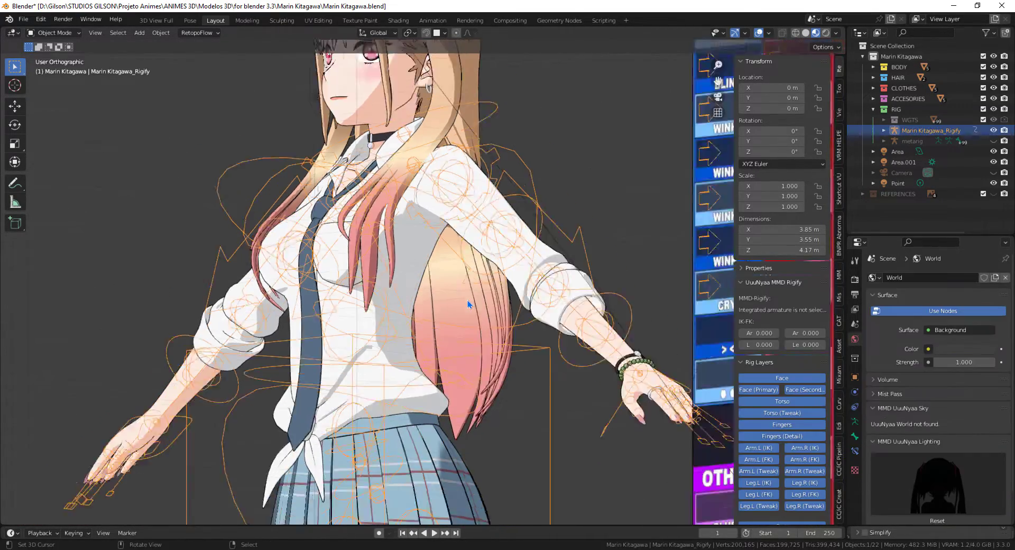
key(KP_1)
shift+middle_drag(454, 298, 471, 318)
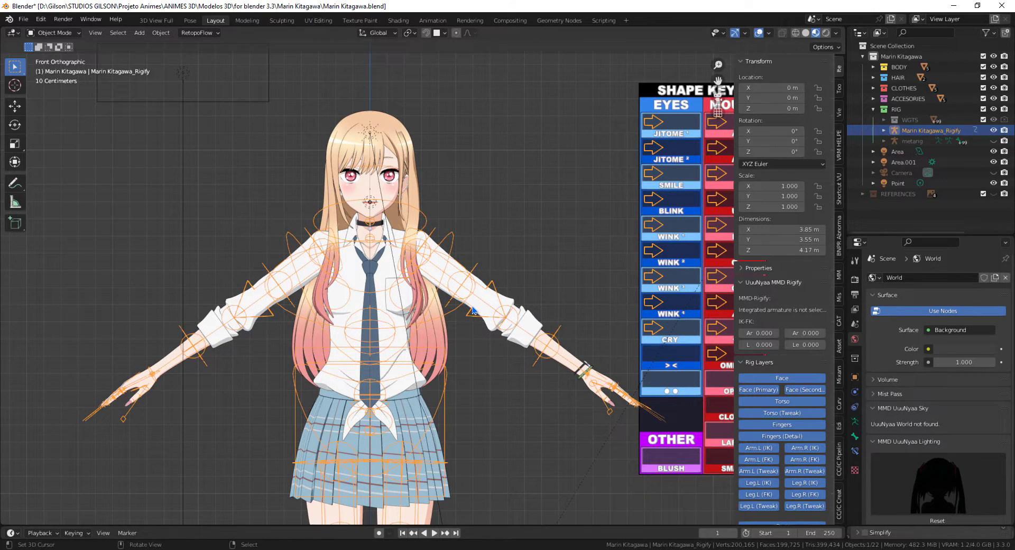
key(Tab)
key(Tab)
click(55, 33)
click(50, 66)
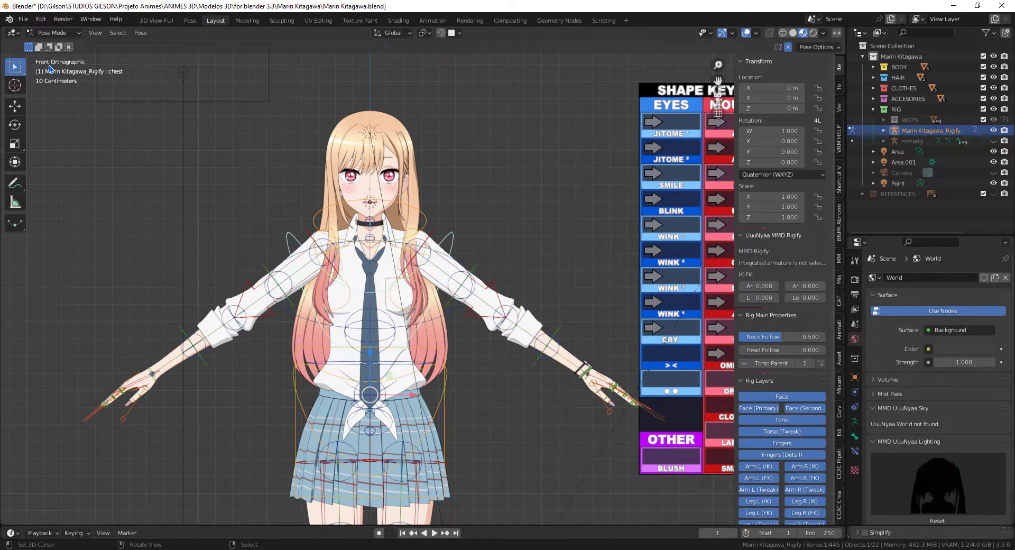
Test the left arm by moving its hand IK control upward, and cancel the move
shift+middle_drag(574, 382, 425, 299)
scroll(431, 355, up, 7)
right_click(515, 328)
scroll(446, 364, down, 5)
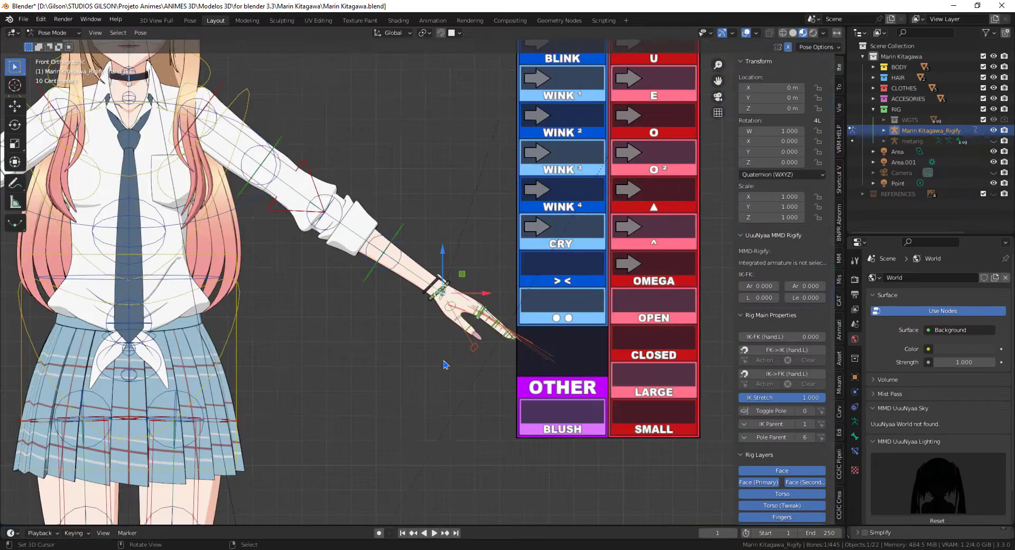
shift+middle_drag(416, 378, 475, 470)
key(g)
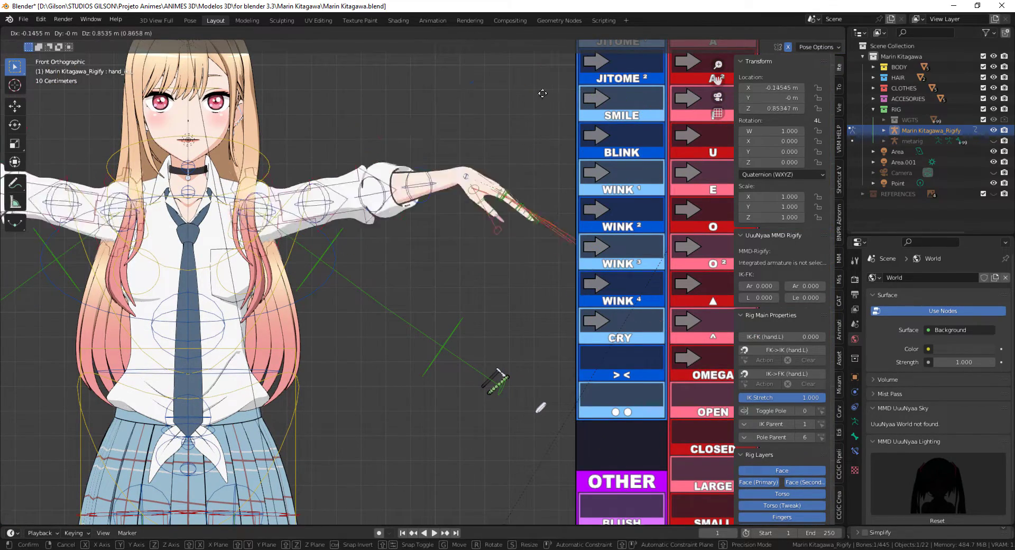
right_click(369, 358)
Test the hips control with a rotation and cancel it
shift+middle_drag(268, 445, 399, 268)
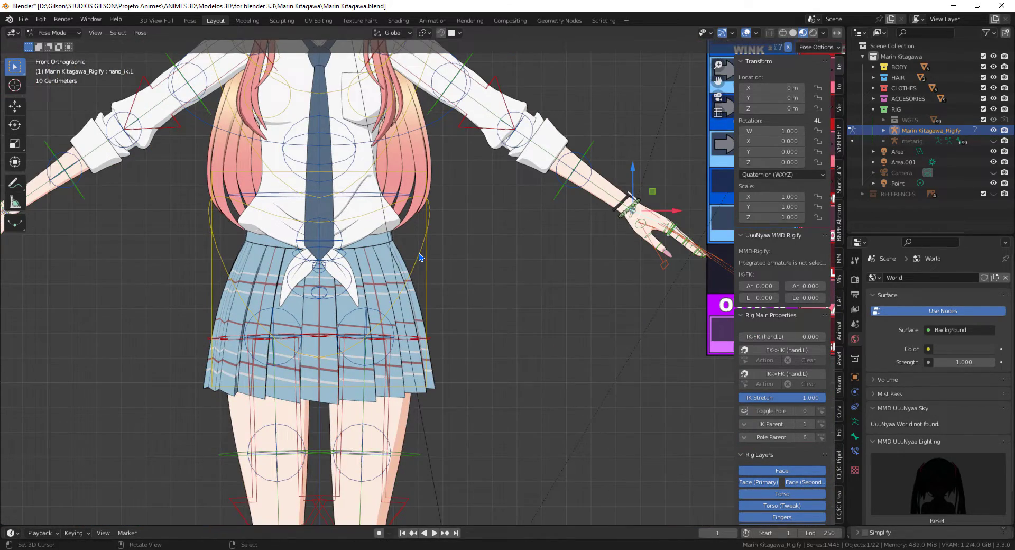
click(419, 257)
key(r)
right_click(518, 447)
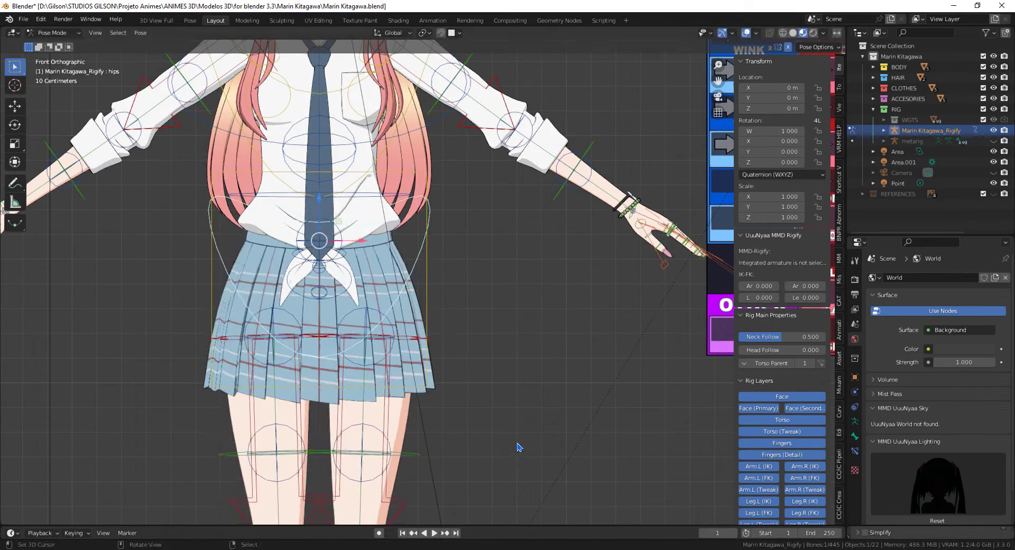
Test the left leg by raising its foot IK control about 0.7 m along Z, and undo the move
shift+middle_drag(518, 447, 498, 297)
middle_drag(448, 455, 423, 491)
shift+middle_drag(423, 492, 445, 358)
click(472, 370)
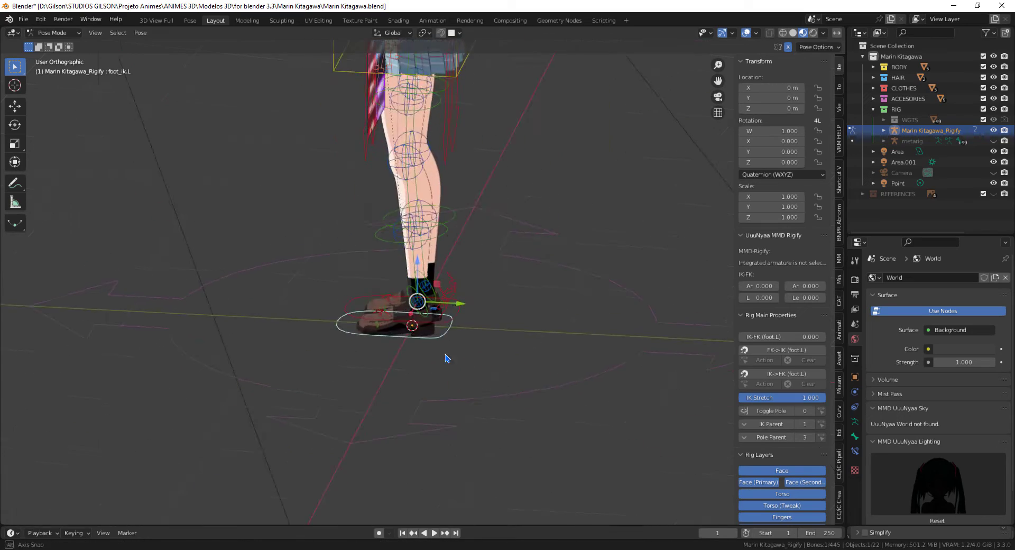
key(g)
key(z)
click(504, 292)
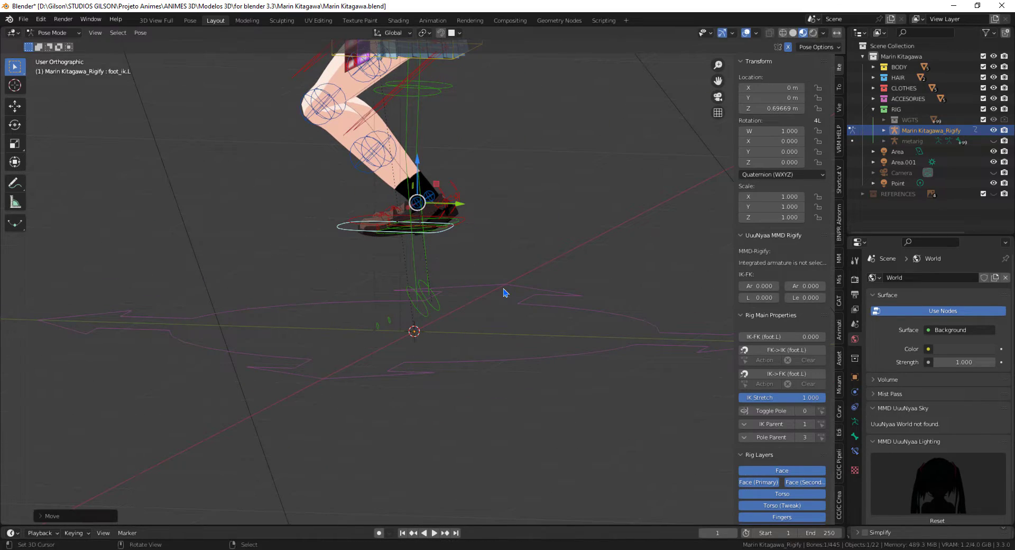
key(ctrl+z)
Frame the character's head and upper body from the front
shift+middle_drag(451, 323, 452, 521)
key(KP_1)
shift+middle_drag(389, 329, 354, 520)
scroll(493, 323, up, 4)
shift+middle_drag(494, 323, 537, 301)
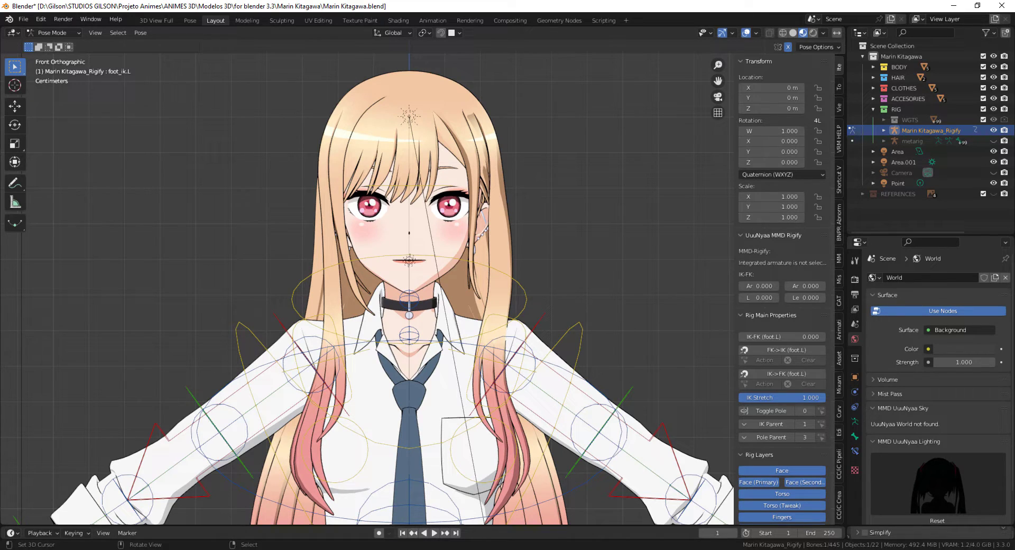